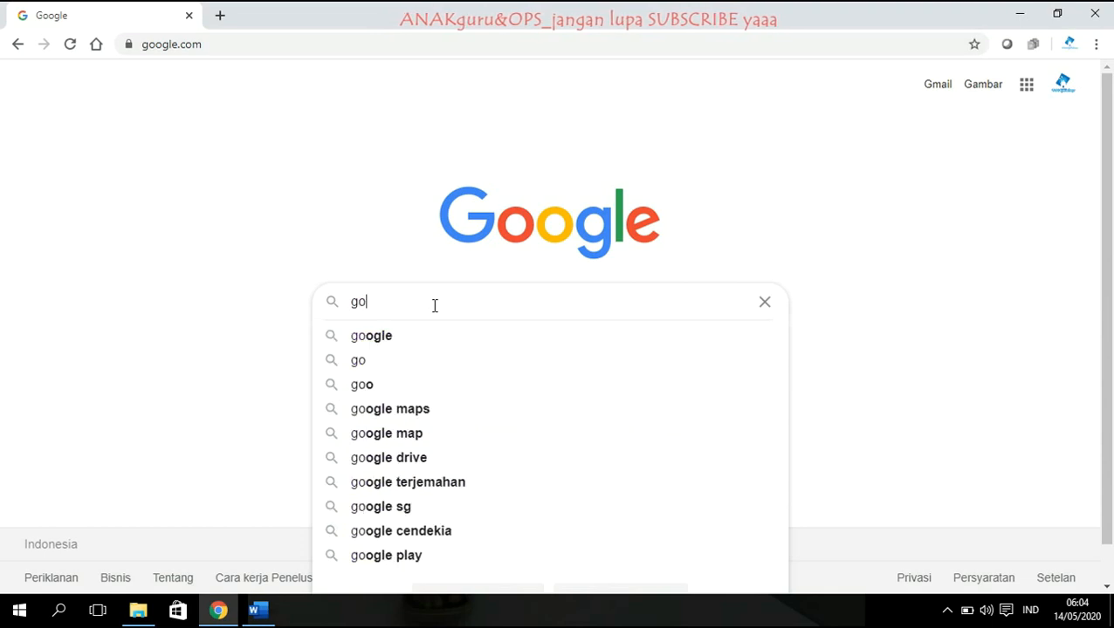
Search Google for 'google classroom', open the Classroom site and continue past its welcome screen.
type("s")
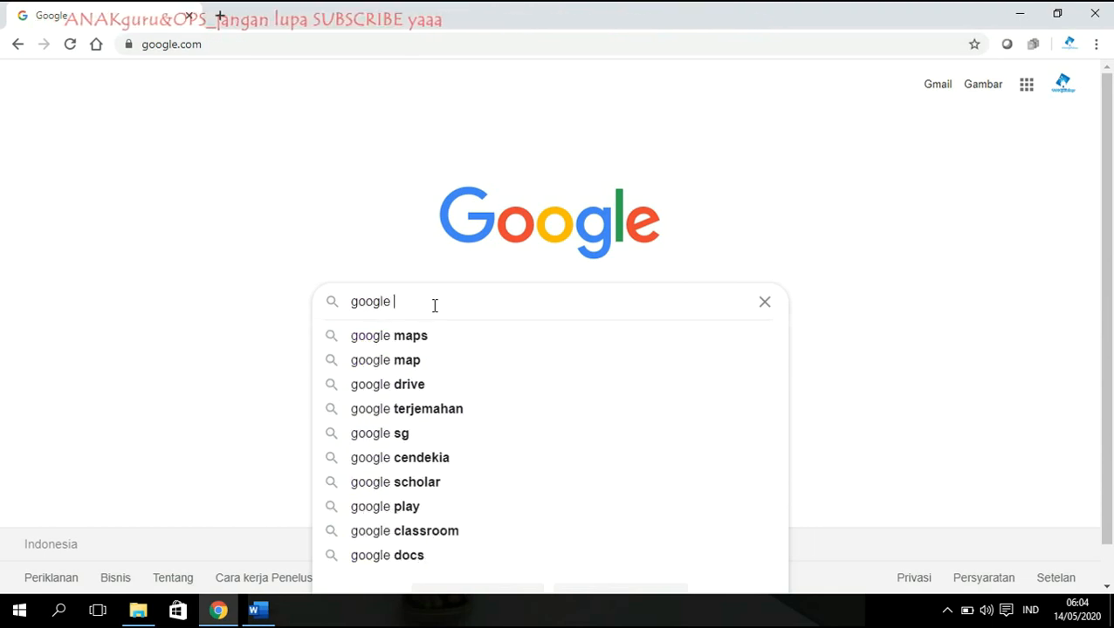
key("BackSpace")
type("cl")
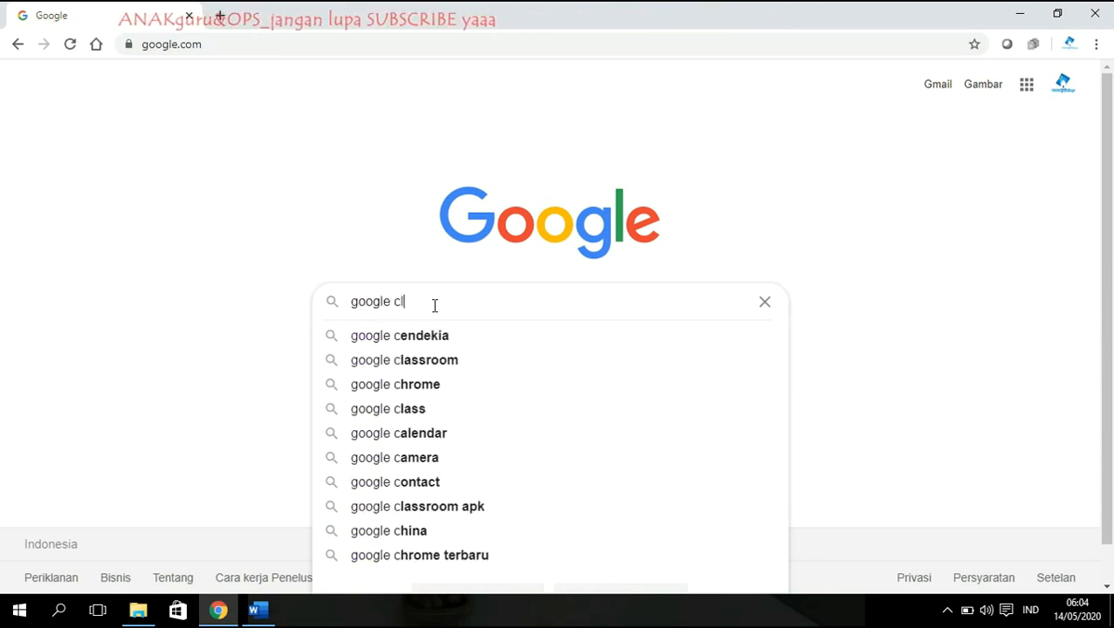
type("assroom")
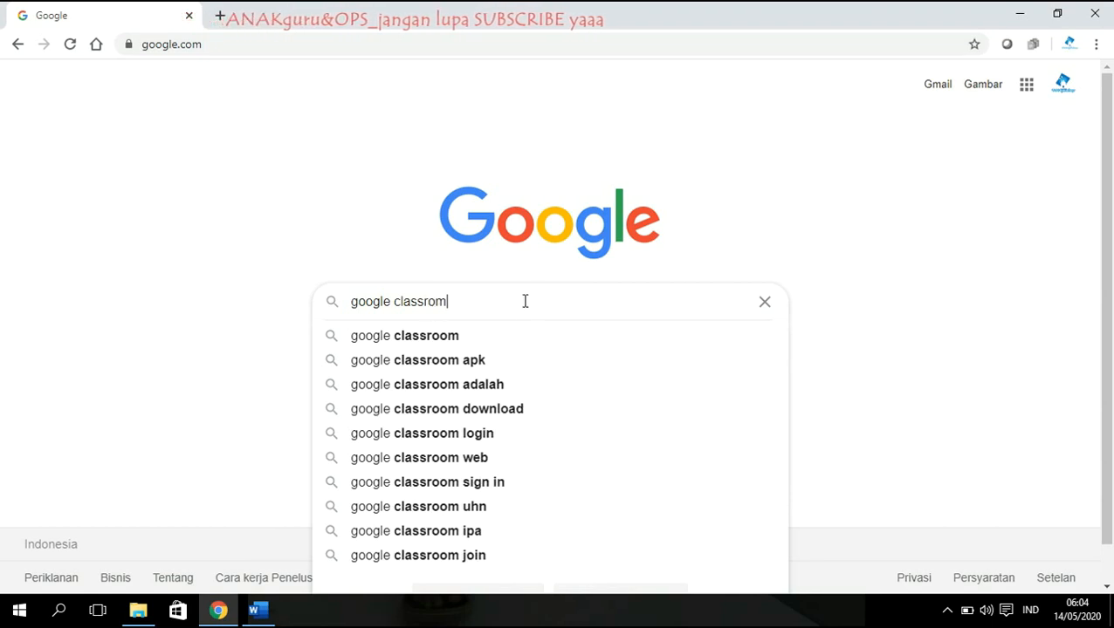
key("Return")
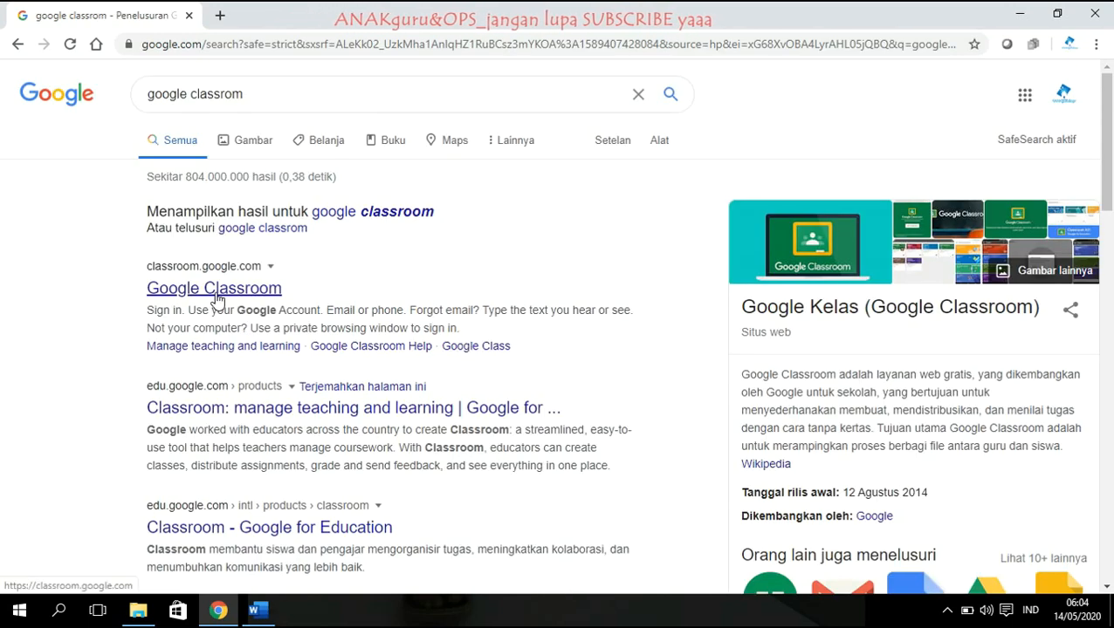
left_click(218, 299)
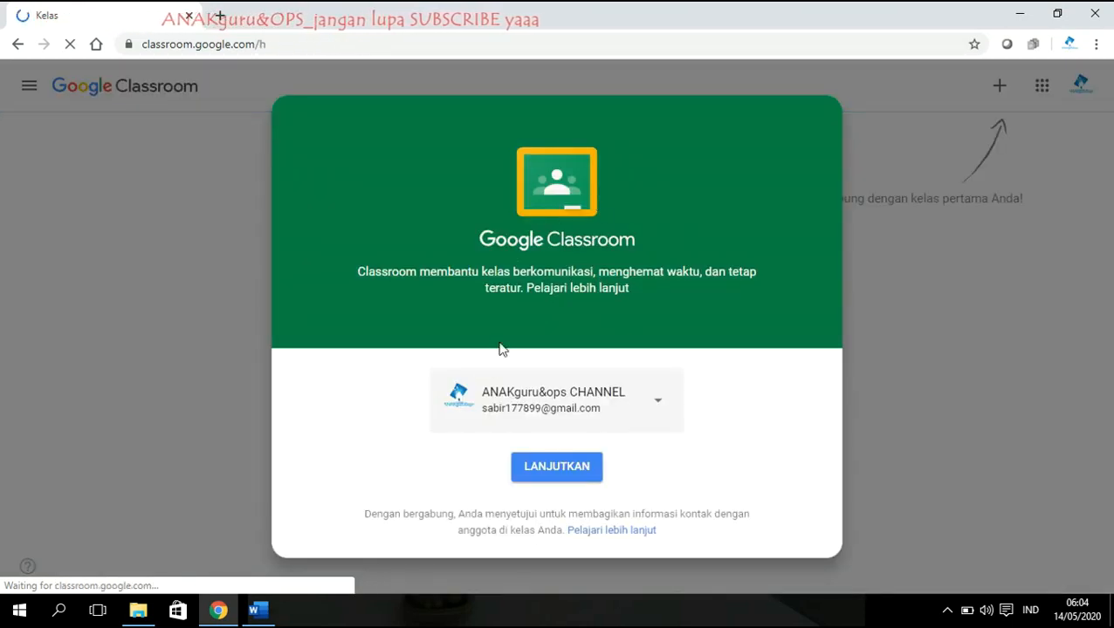
left_click(539, 471)
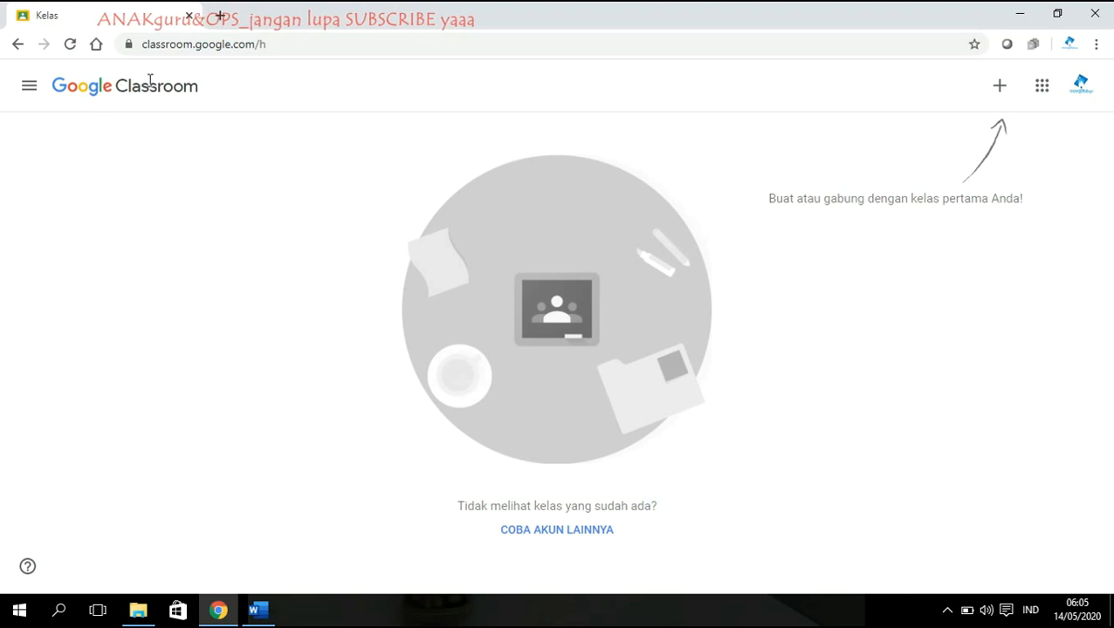
Choose to create a new class and acknowledge the school-use notice.
left_click(1002, 91)
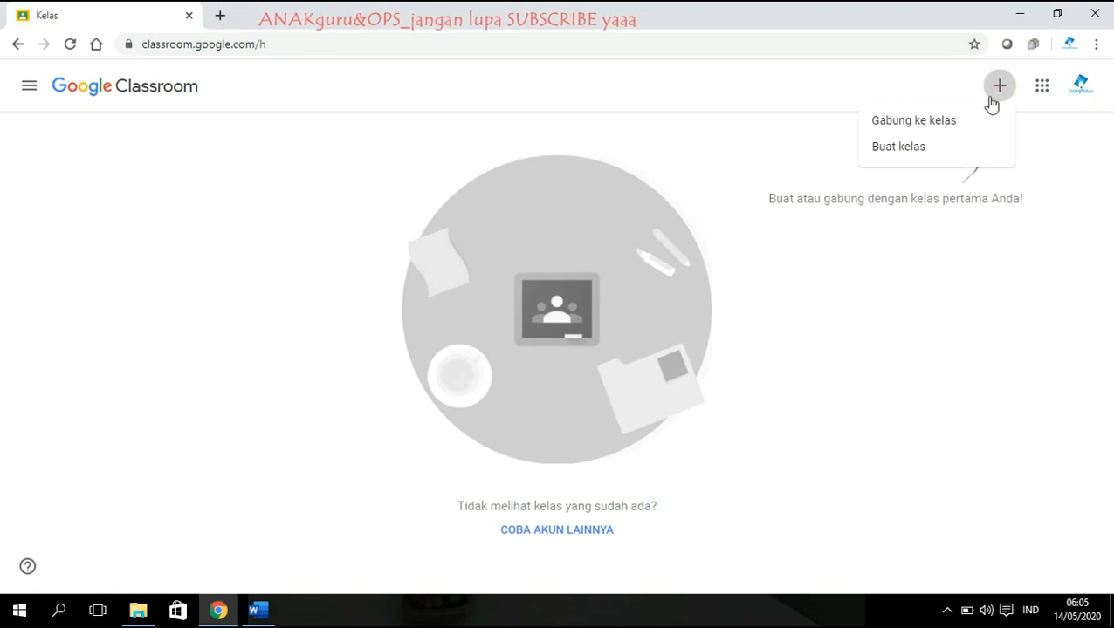
left_click(893, 147)
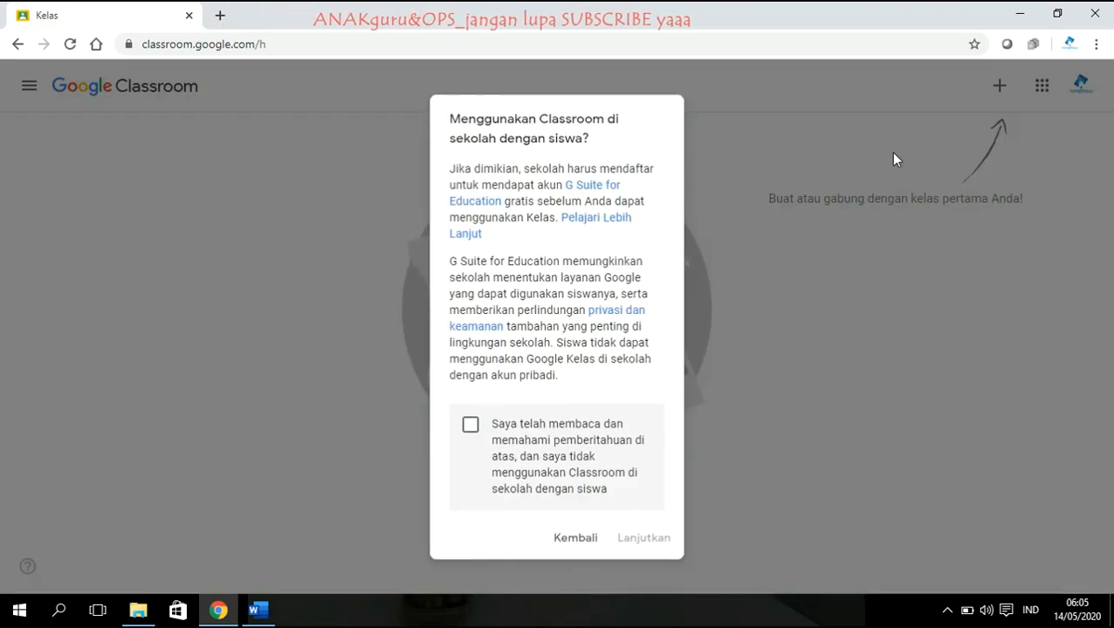
left_click(472, 428)
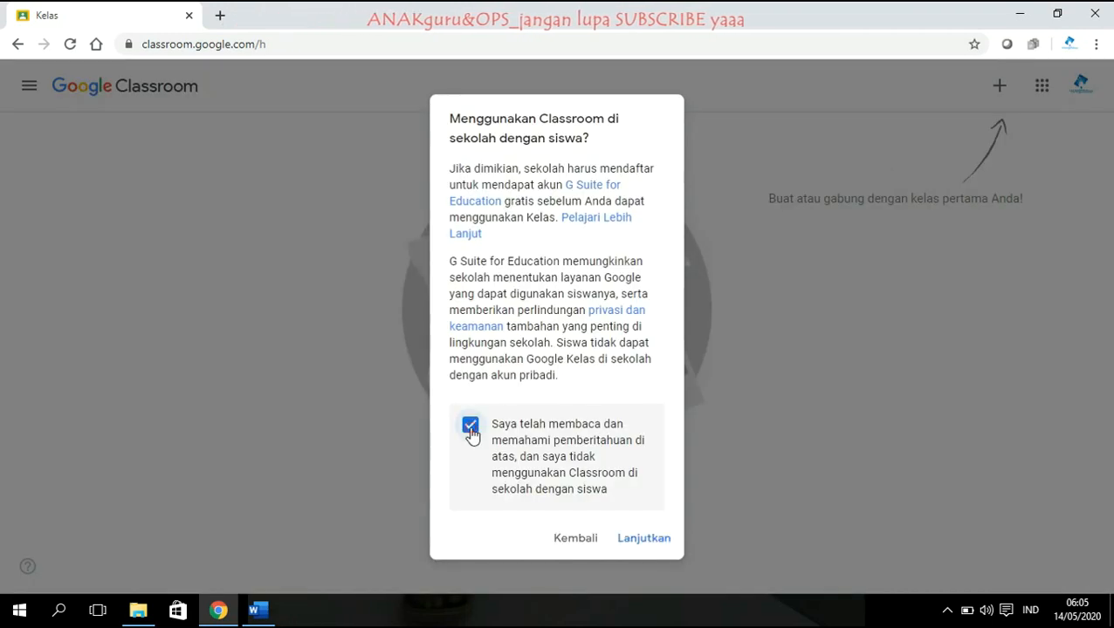
left_click(644, 539)
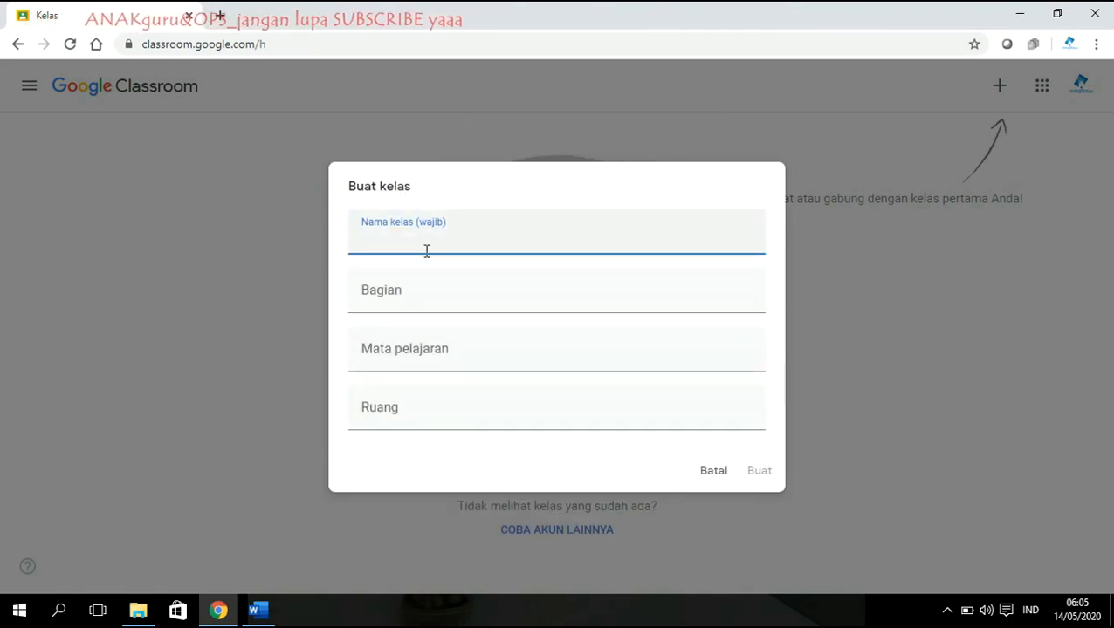
Create class KELAS VI SD with section UPT SD NEGERI 184, subject UMUM, room 1.
type("KELAS VI SD")
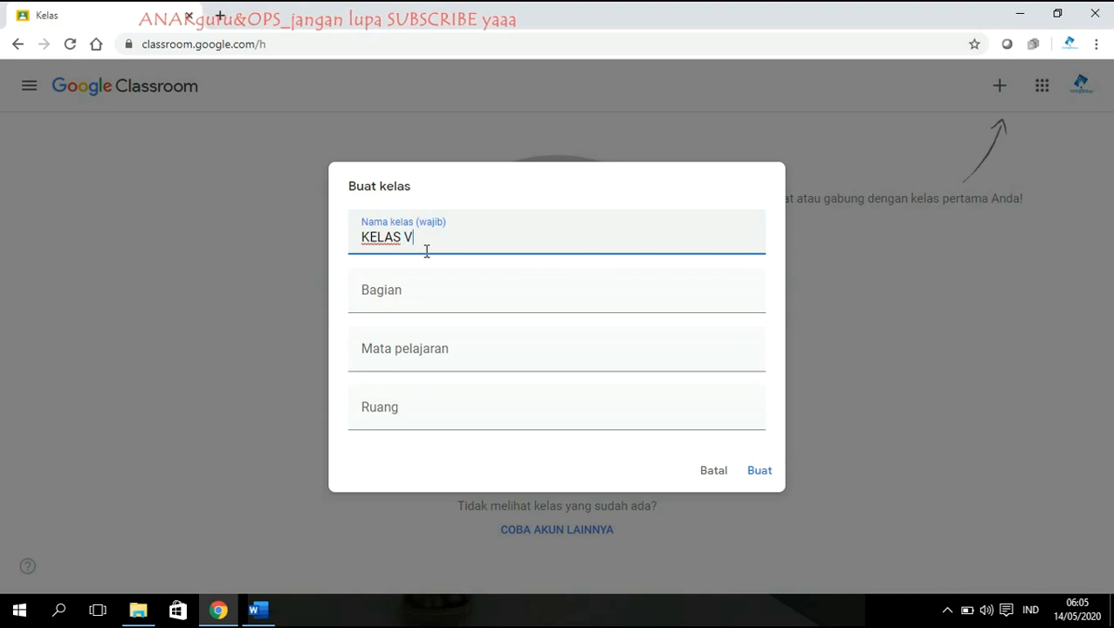
left_click(511, 303)
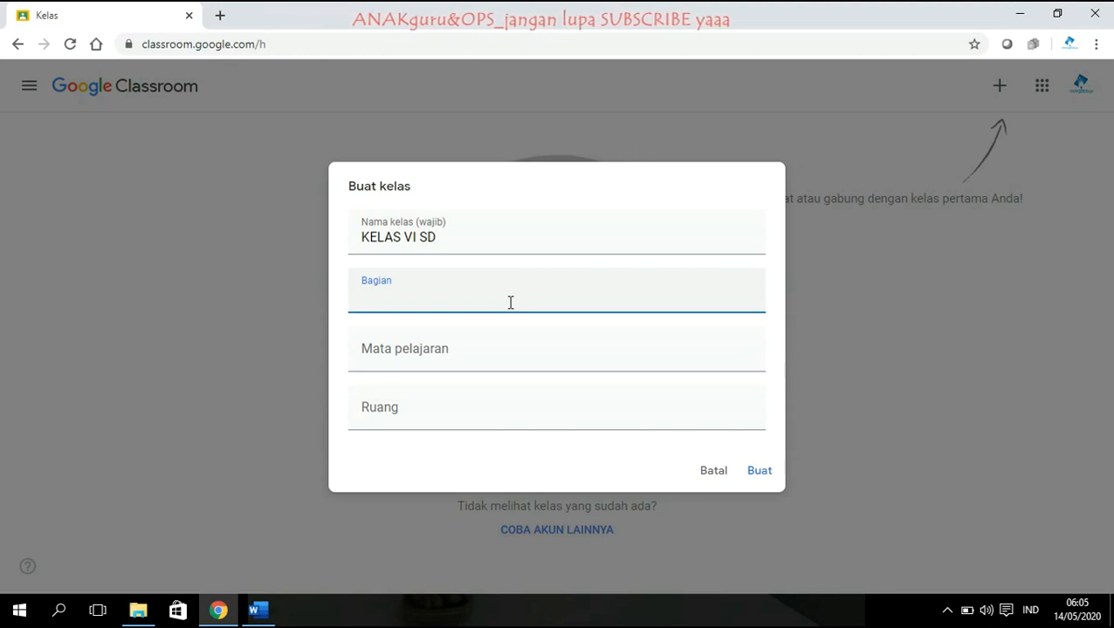
type("KELAS")
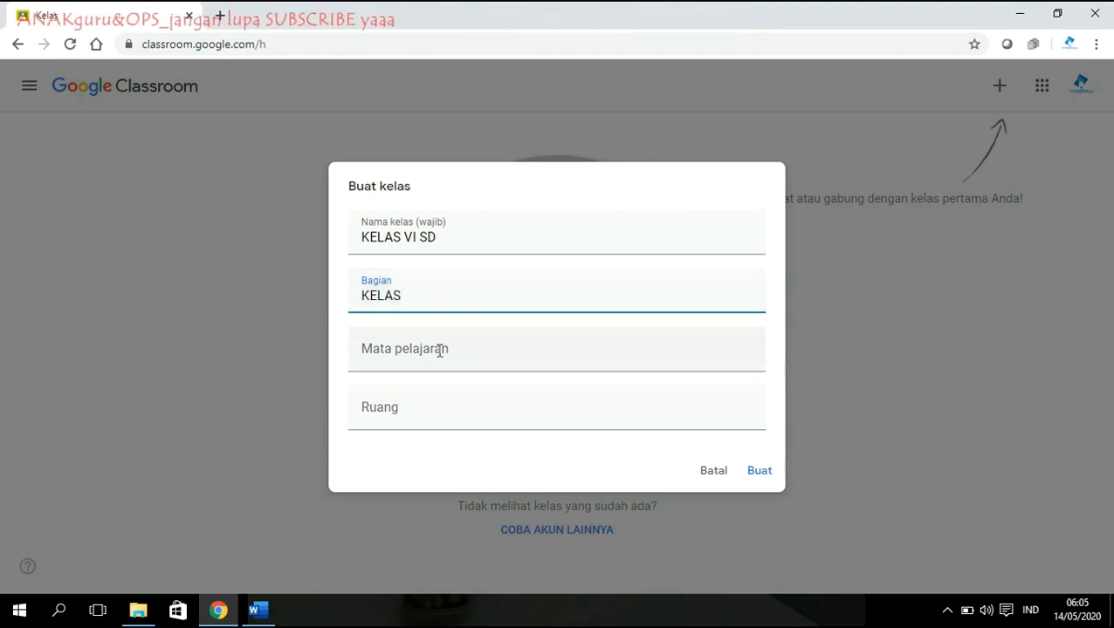
left_click_drag(409, 296, 316, 293)
type("UPT SD NE")
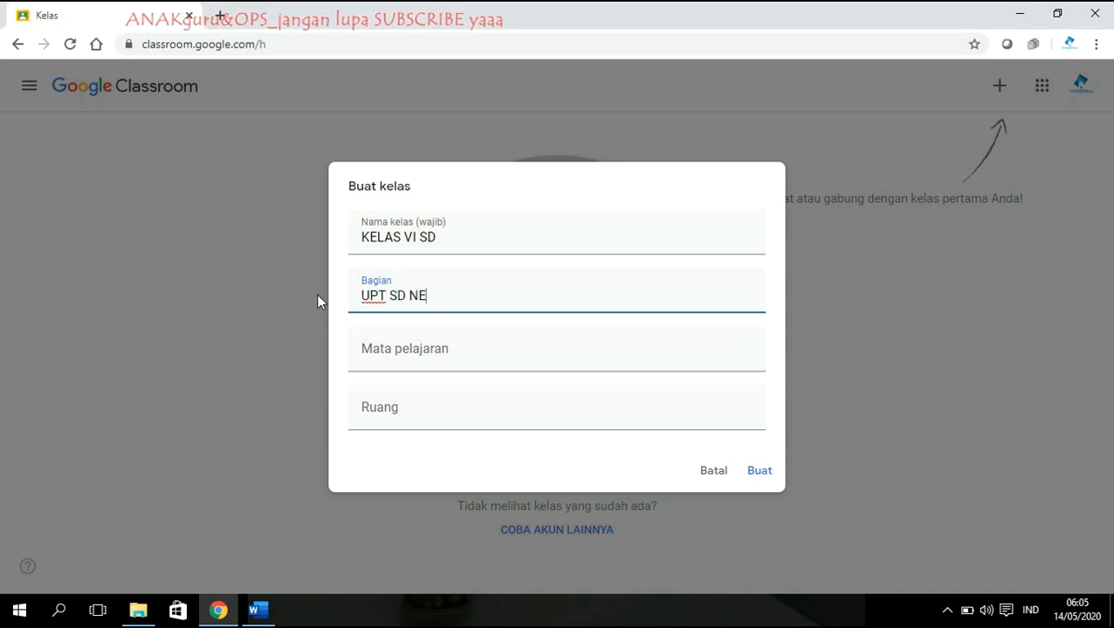
type("GERI 184")
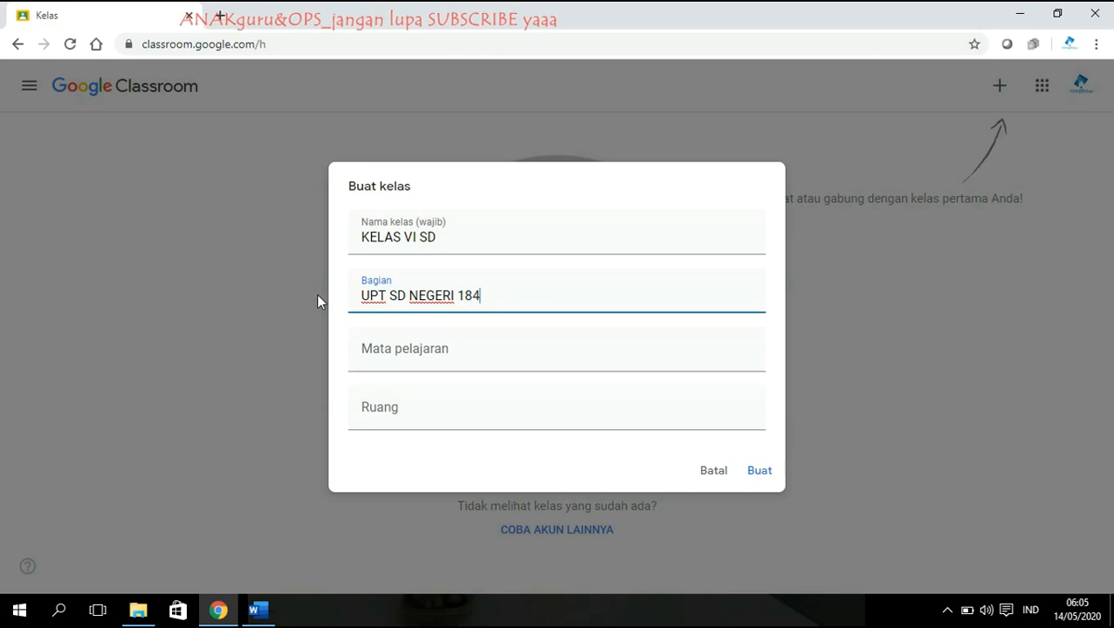
left_click(438, 364)
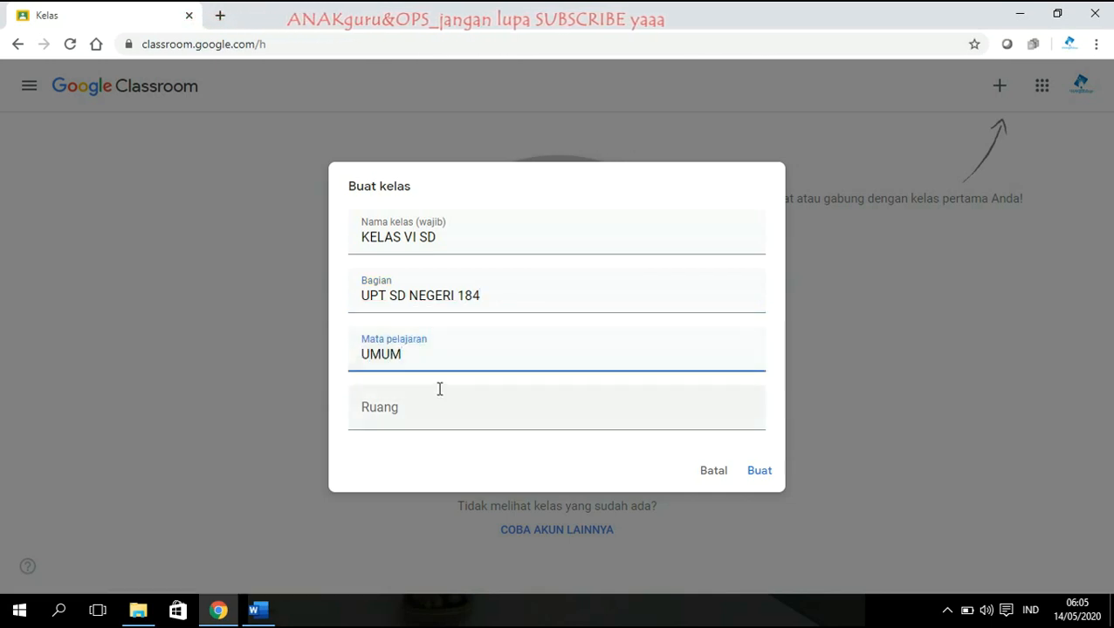
left_click(398, 420)
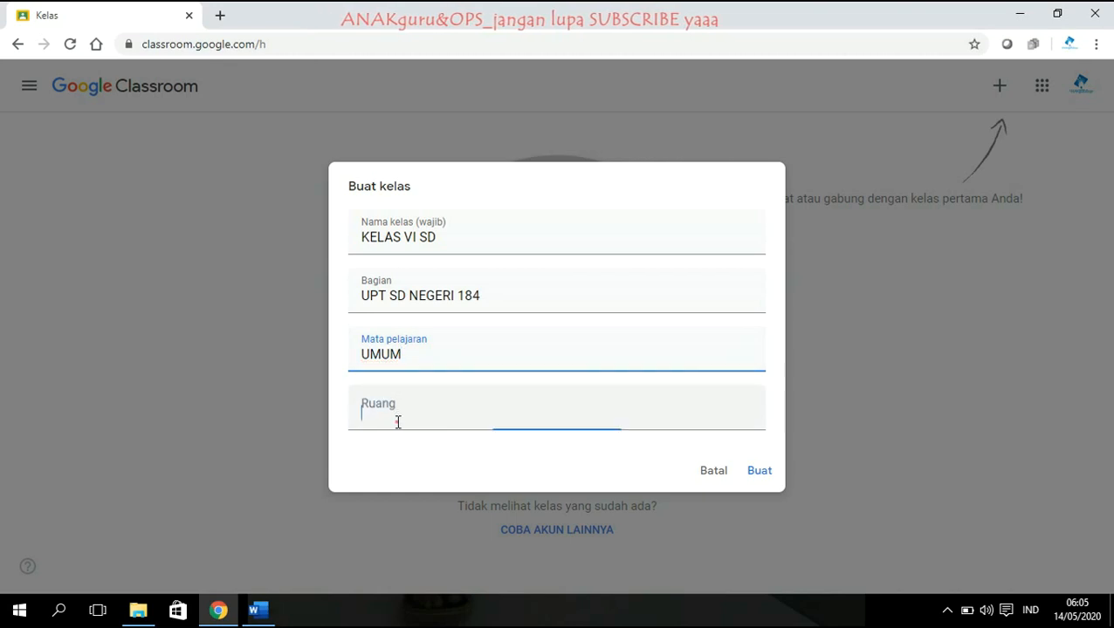
type("1")
left_click(756, 472)
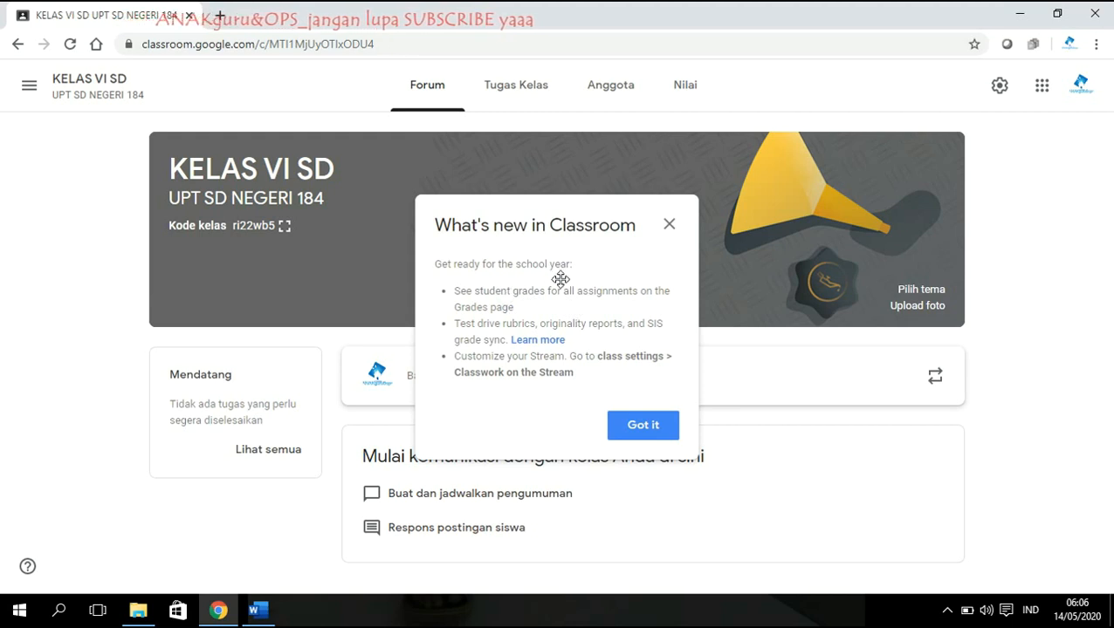
Dismiss the What's new notice and go to the class's Tugas Kelas page.
left_click(641, 428)
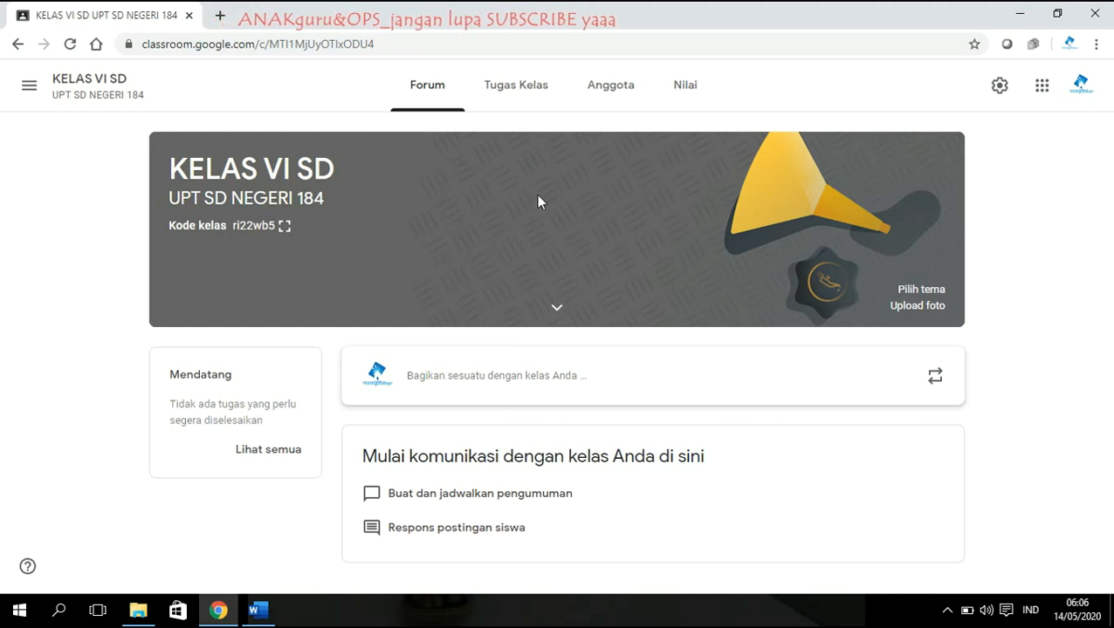
left_click(532, 93)
left_click(425, 91)
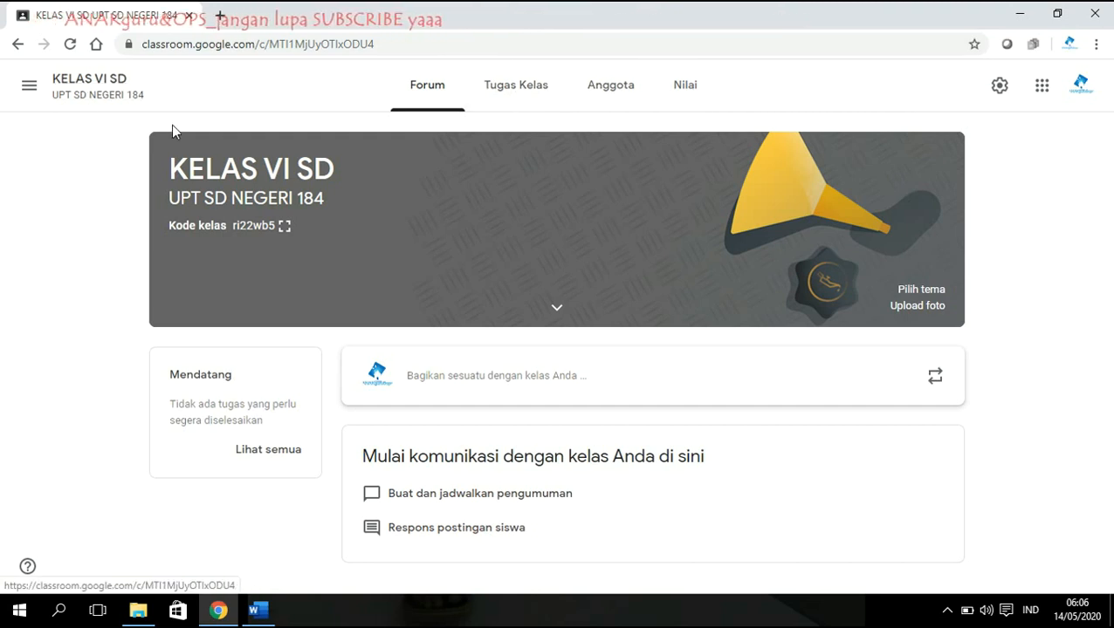
left_click(541, 97)
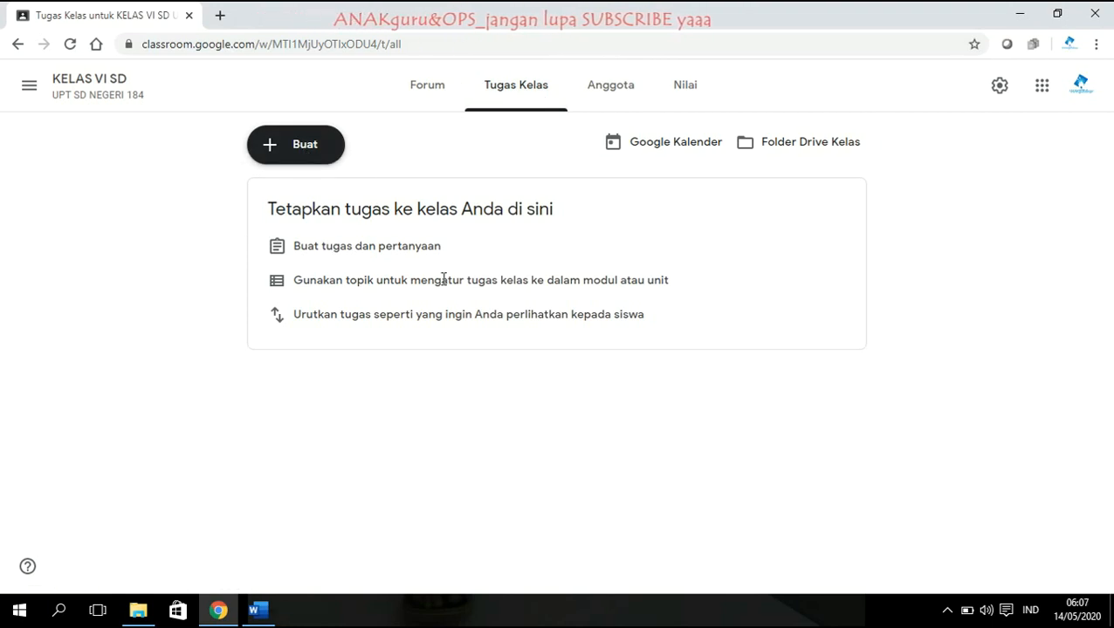
Start a new quiz assignment and dismiss the posting schedule notice.
left_click(292, 153)
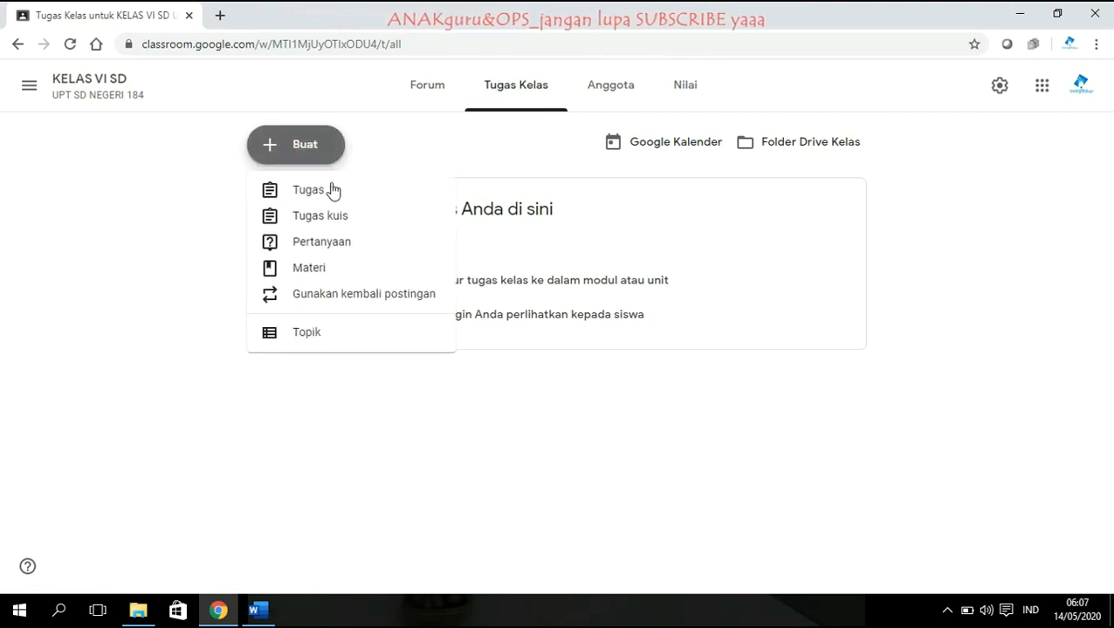
left_click(315, 223)
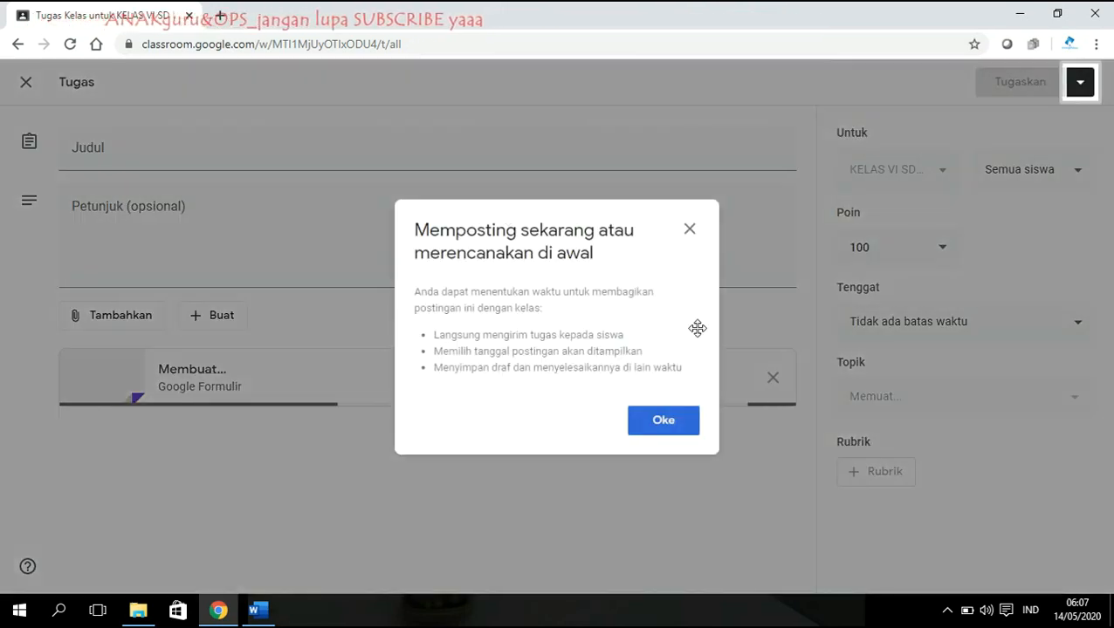
left_click(675, 419)
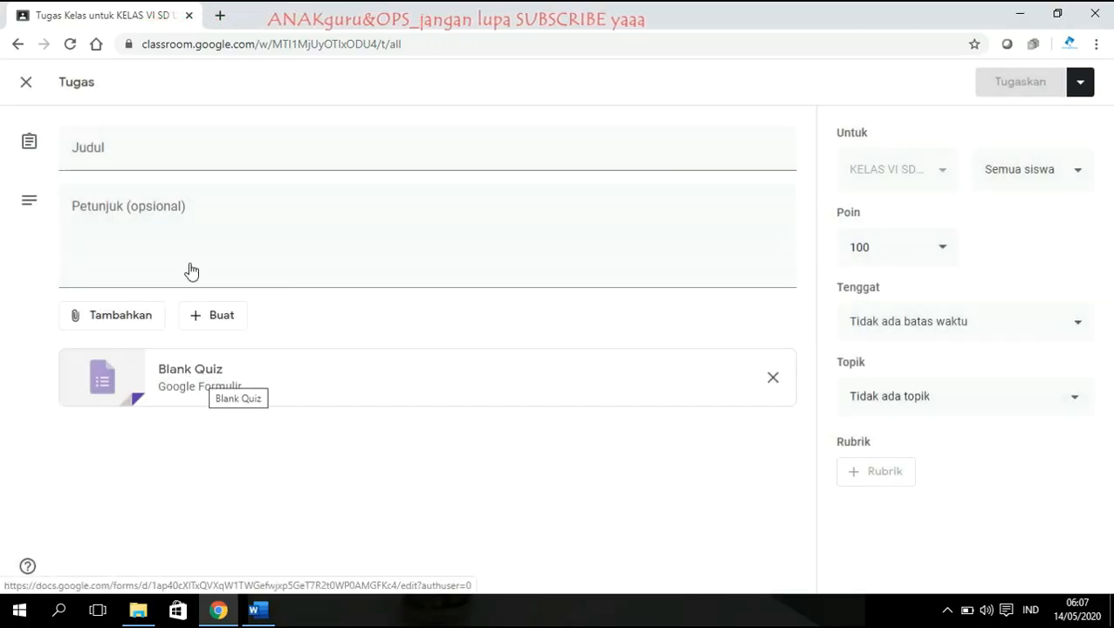
Title the quiz assignment PAS SEMESTER 2, correcting it from PAS SEMESTER 1.
left_click(166, 148)
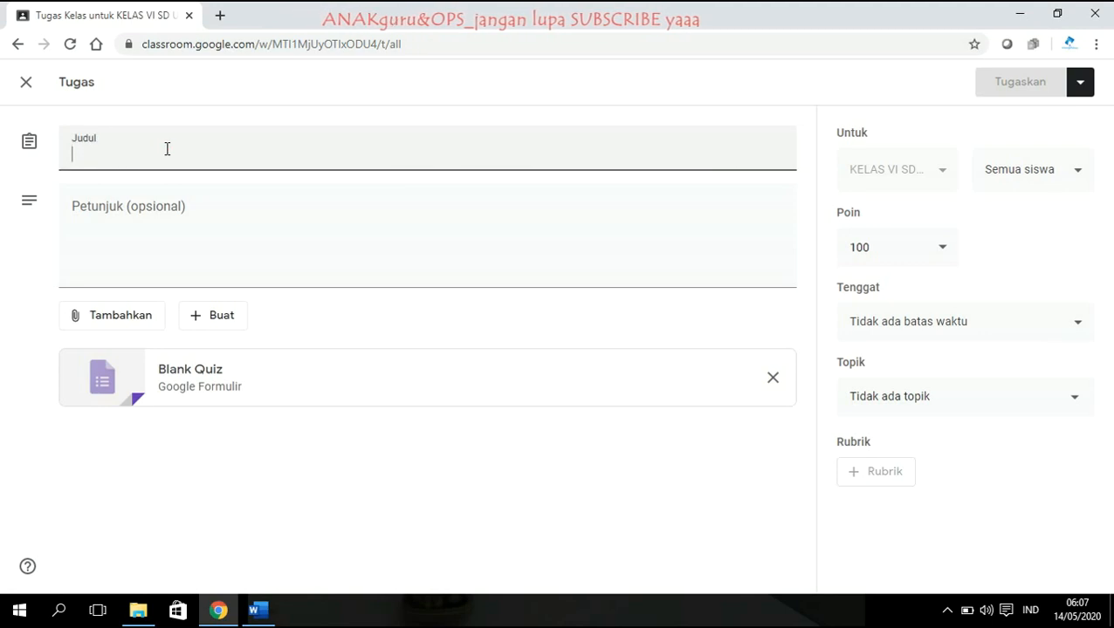
type("p")
key("BackSpace")
type("pas")
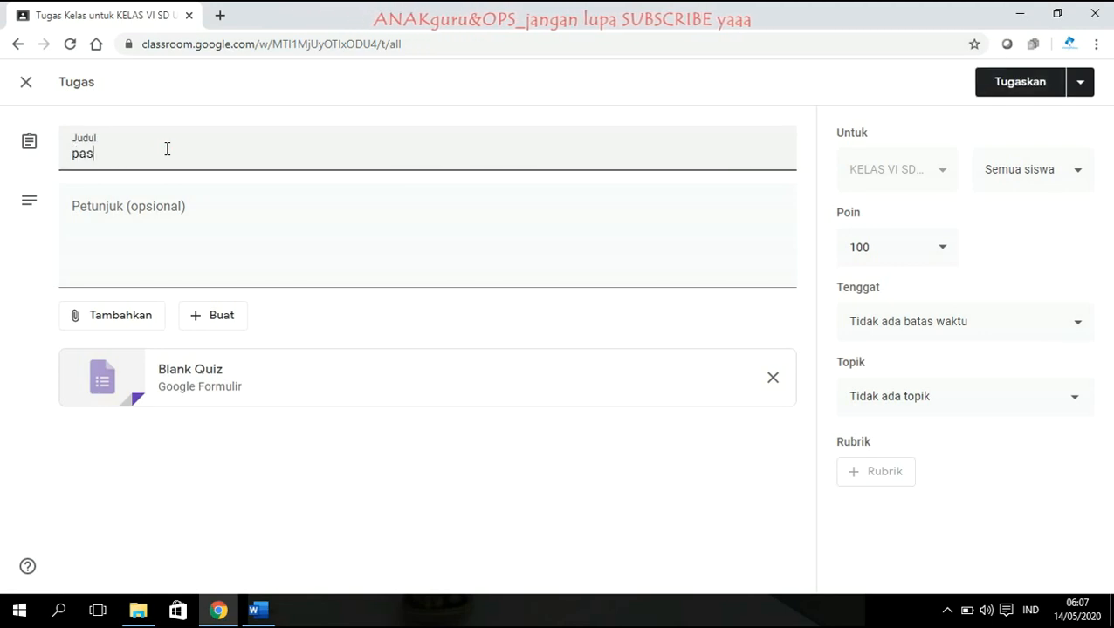
key("BackSpace")
key("BackSpace")
key("BackSpace")
key("BackSpace")
type("PAS ")
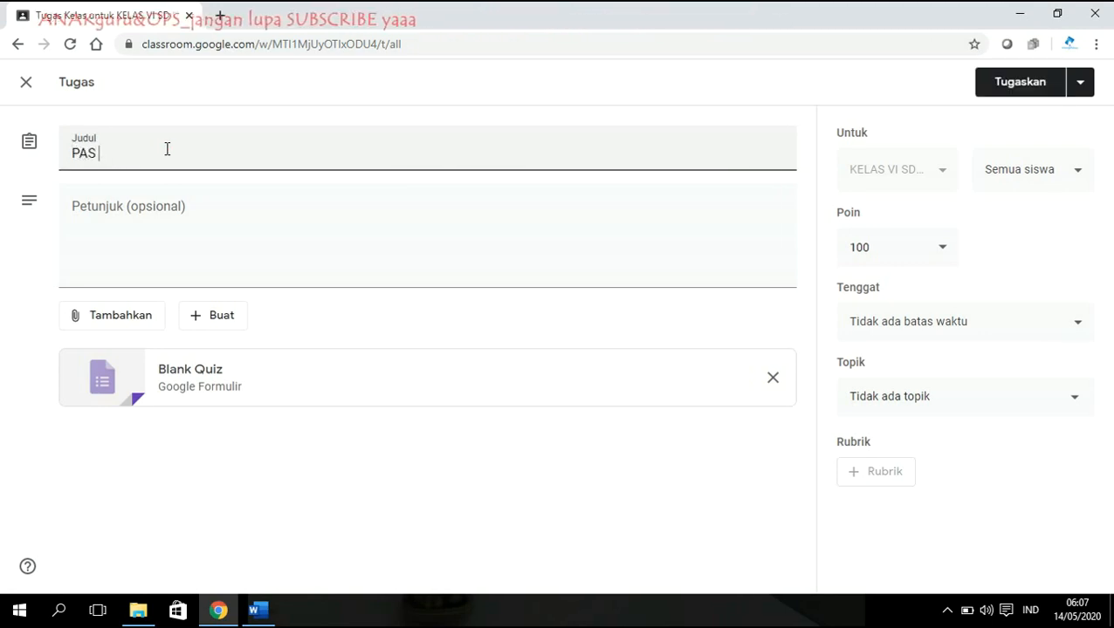
type("SEMESTER 1")
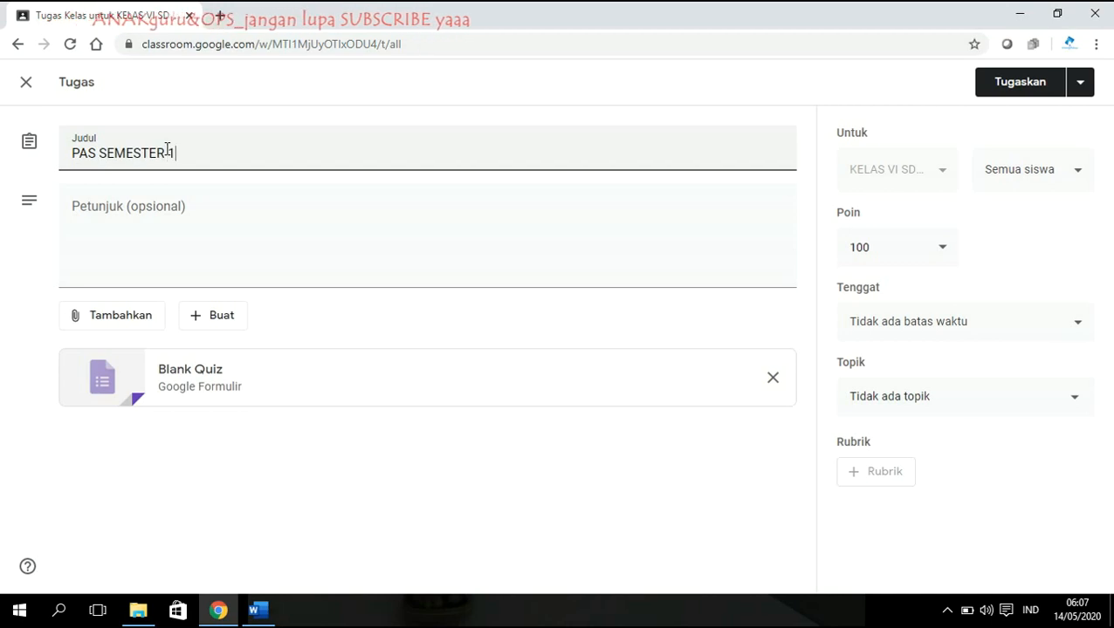
left_click(229, 241)
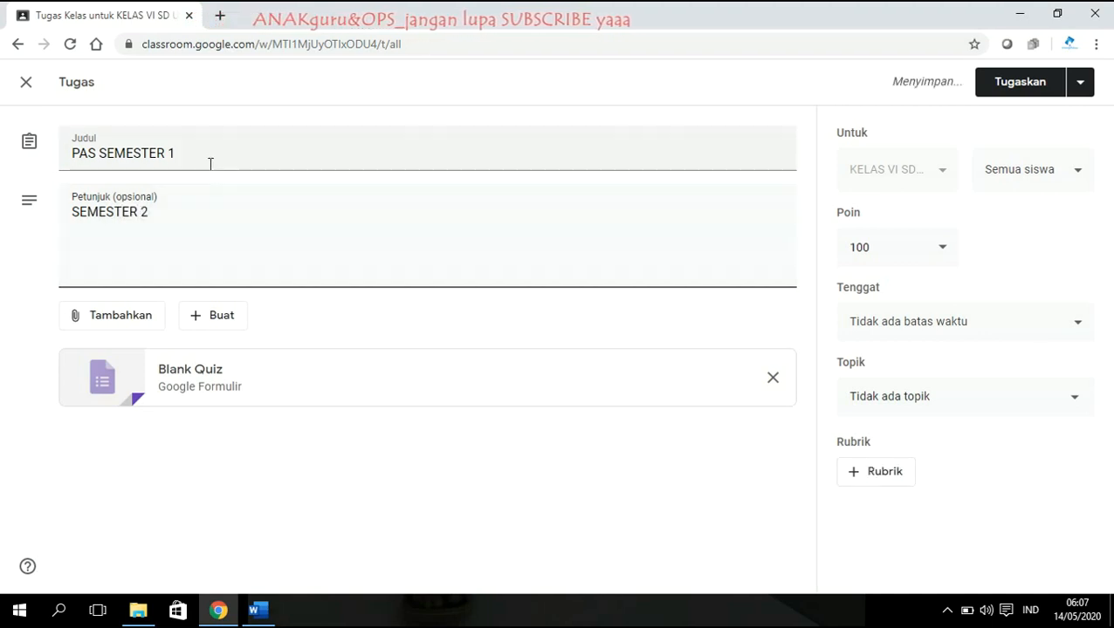
key("BackSpace")
type("2")
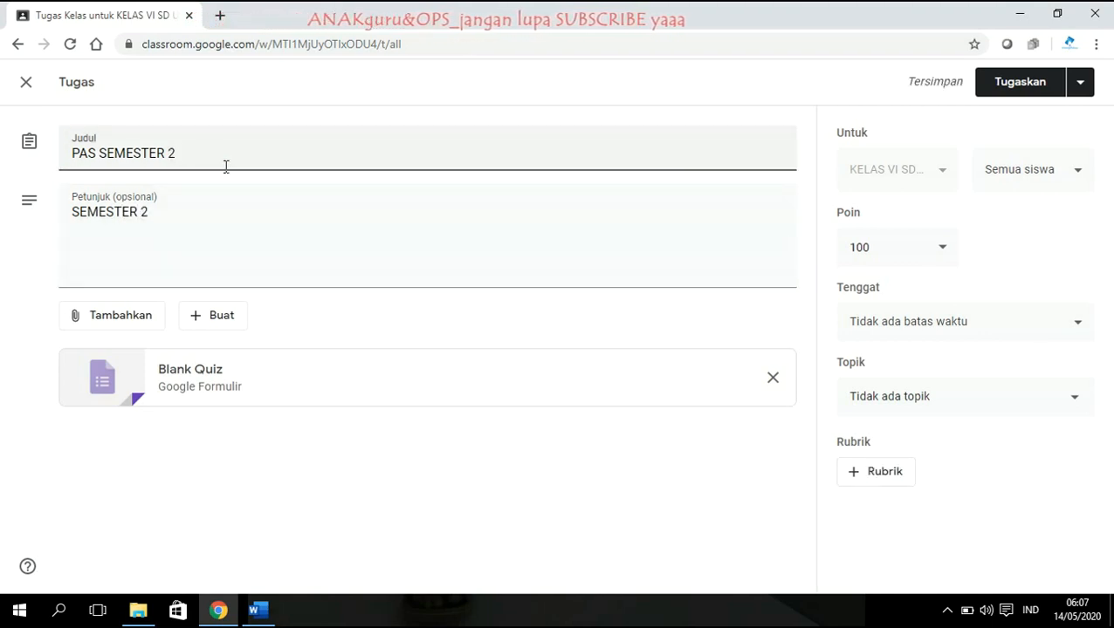
left_click(106, 319)
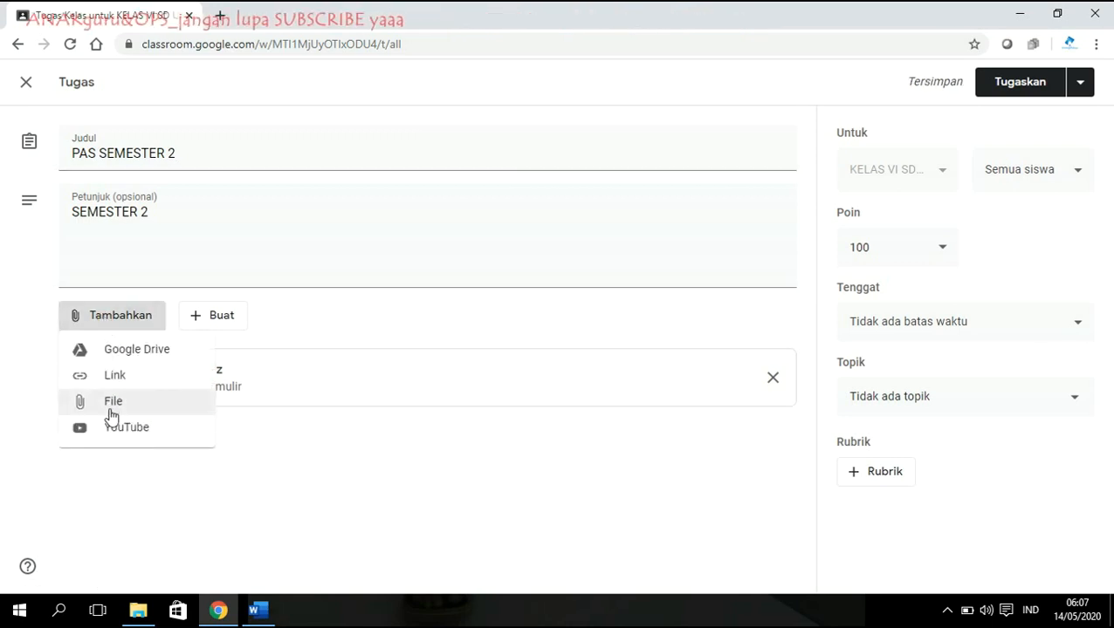
left_click(111, 412)
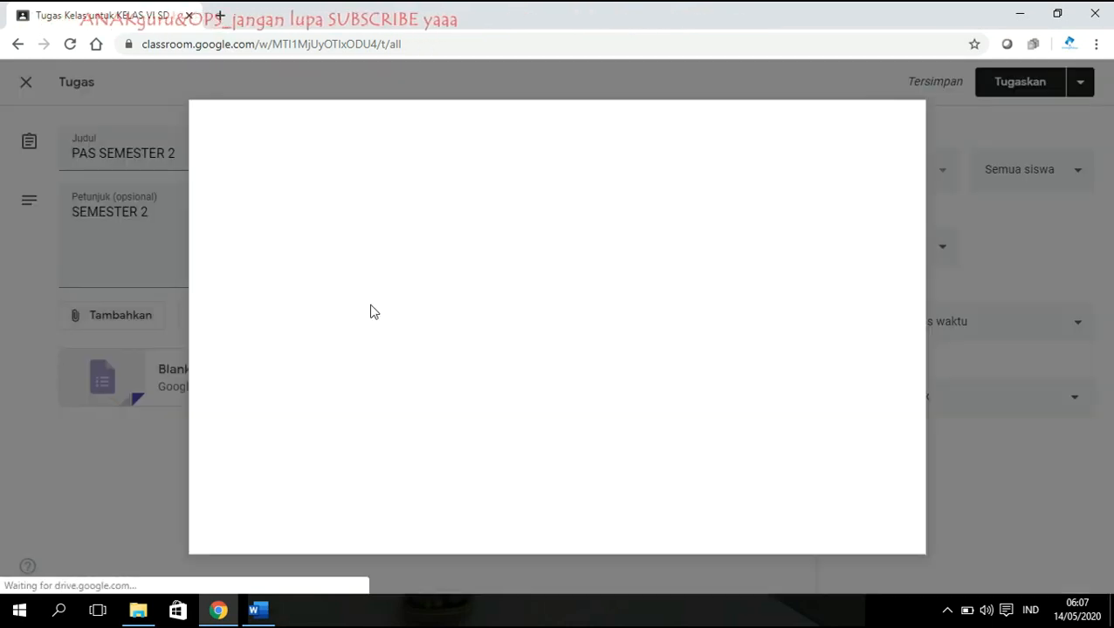
left_click(572, 342)
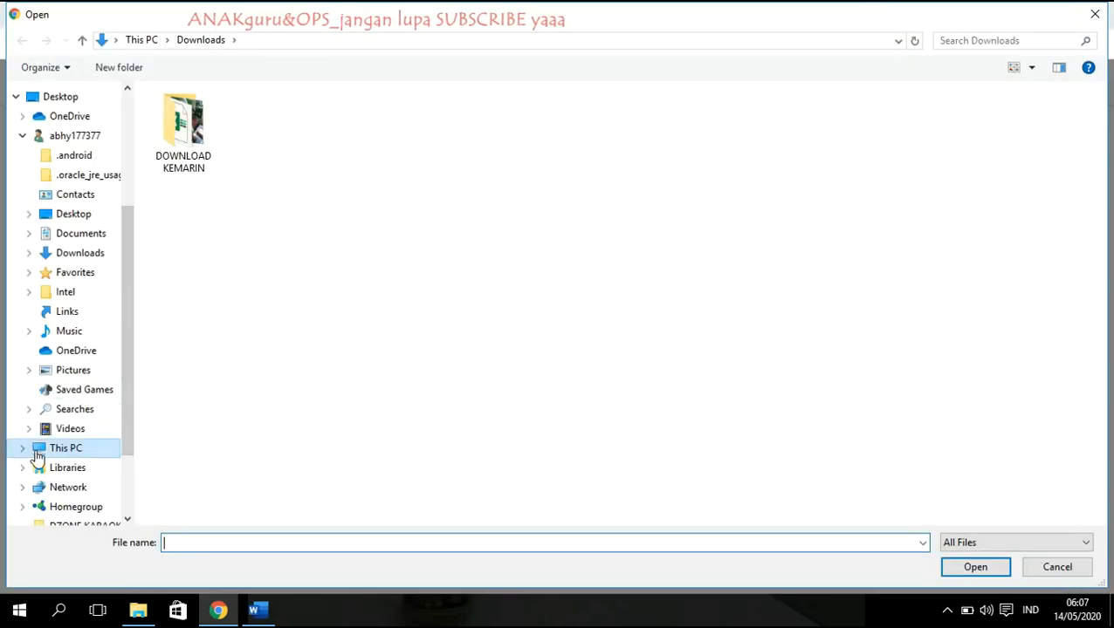
left_click(22, 448)
left_click(60, 442)
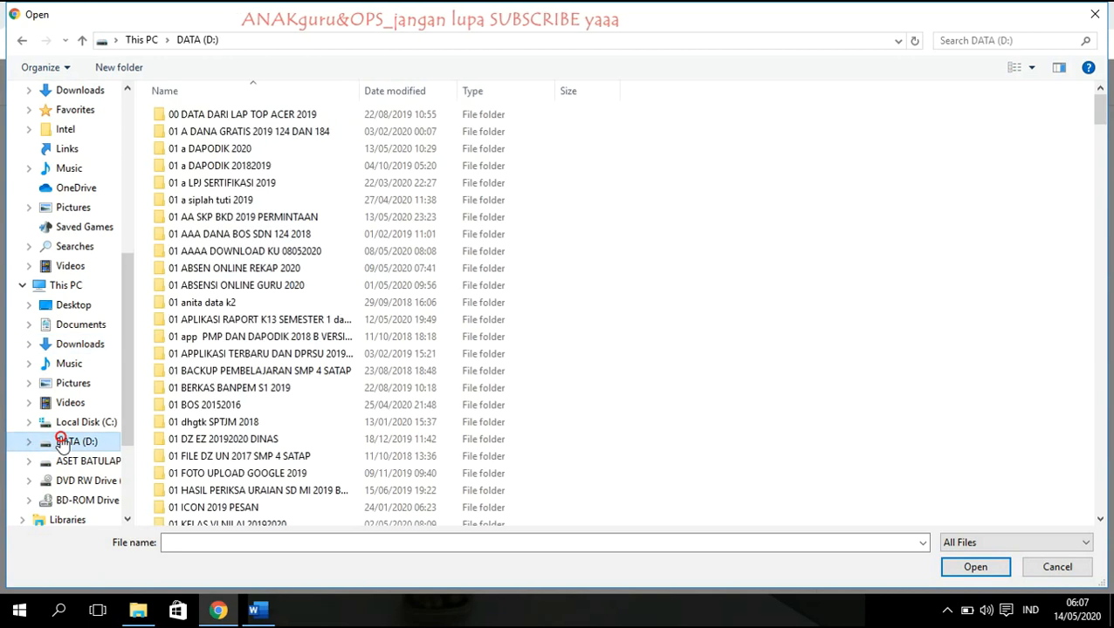
left_click(981, 39)
type("SOAL")
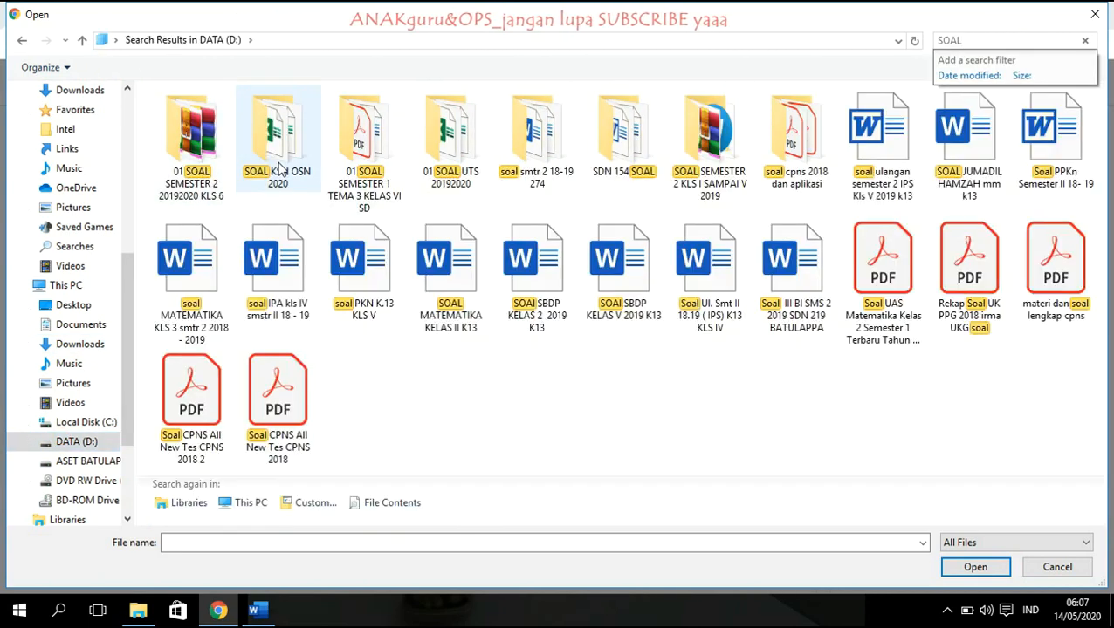
double_click(290, 166)
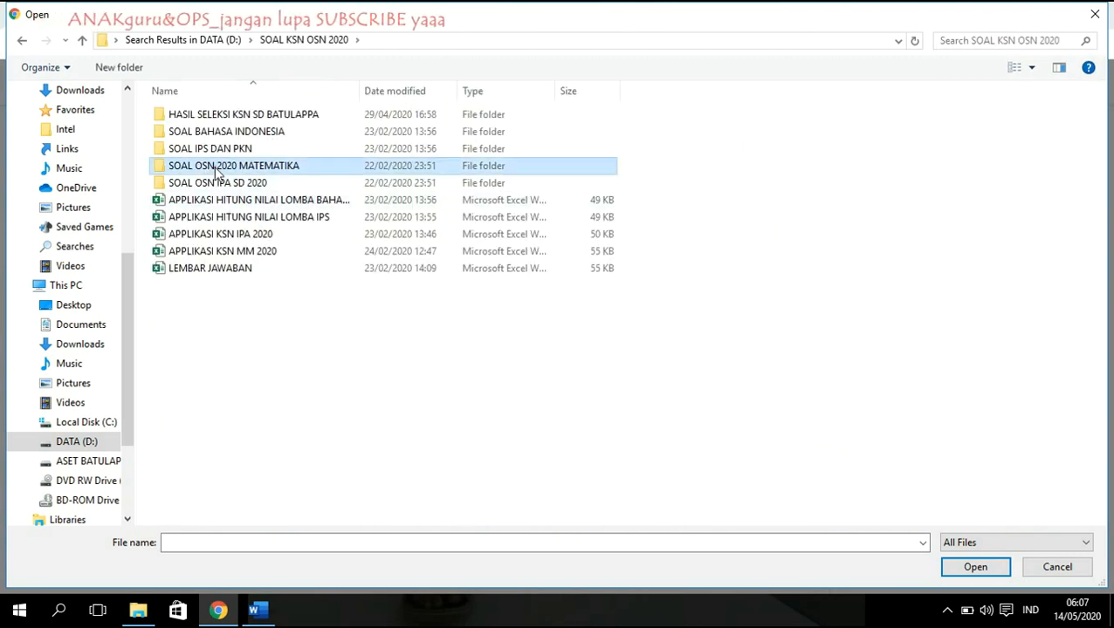
double_click(213, 166)
left_click(223, 132)
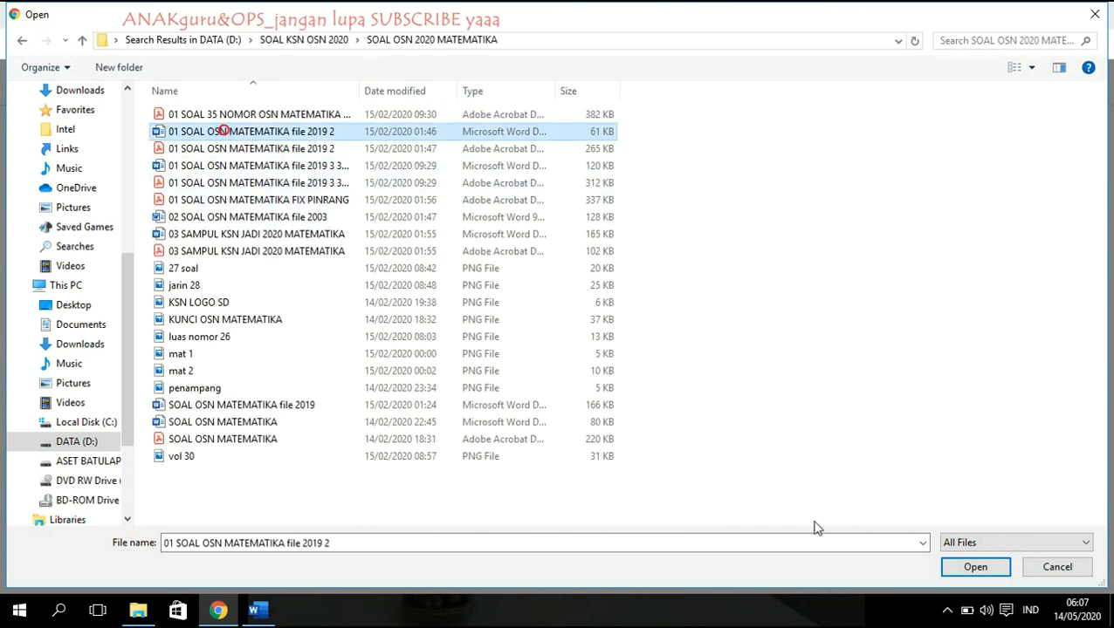
left_click(995, 569)
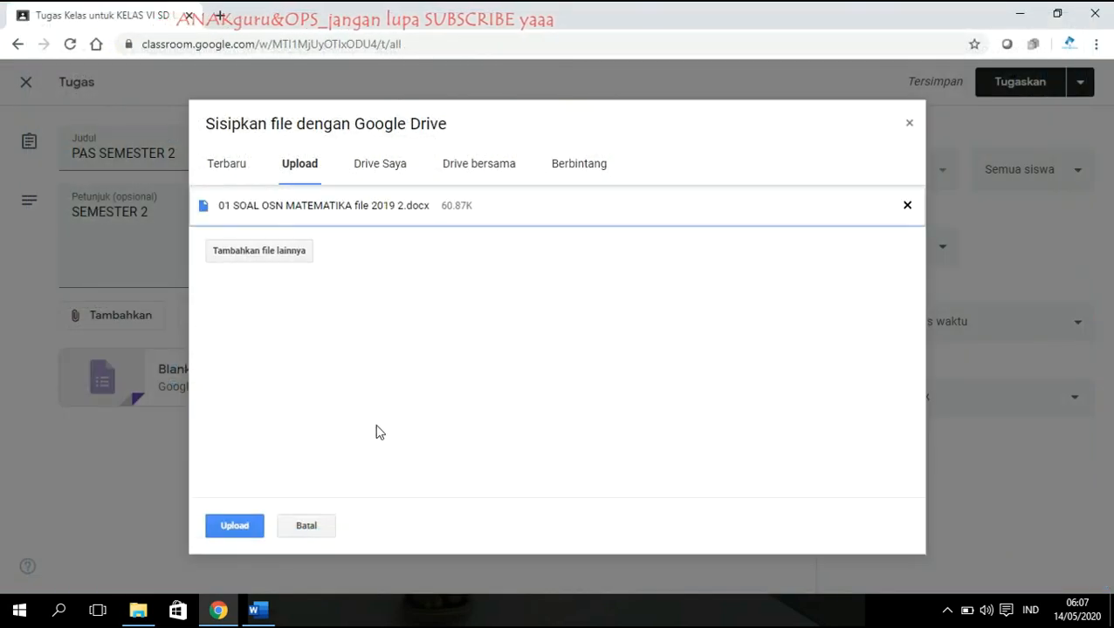
left_click(307, 528)
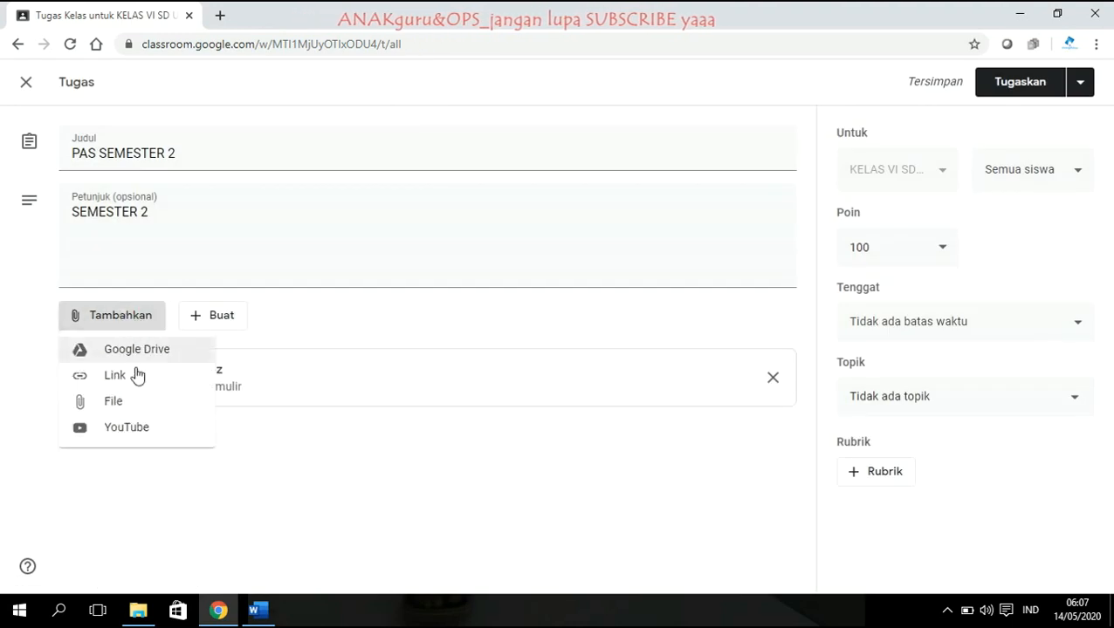
left_click(103, 402)
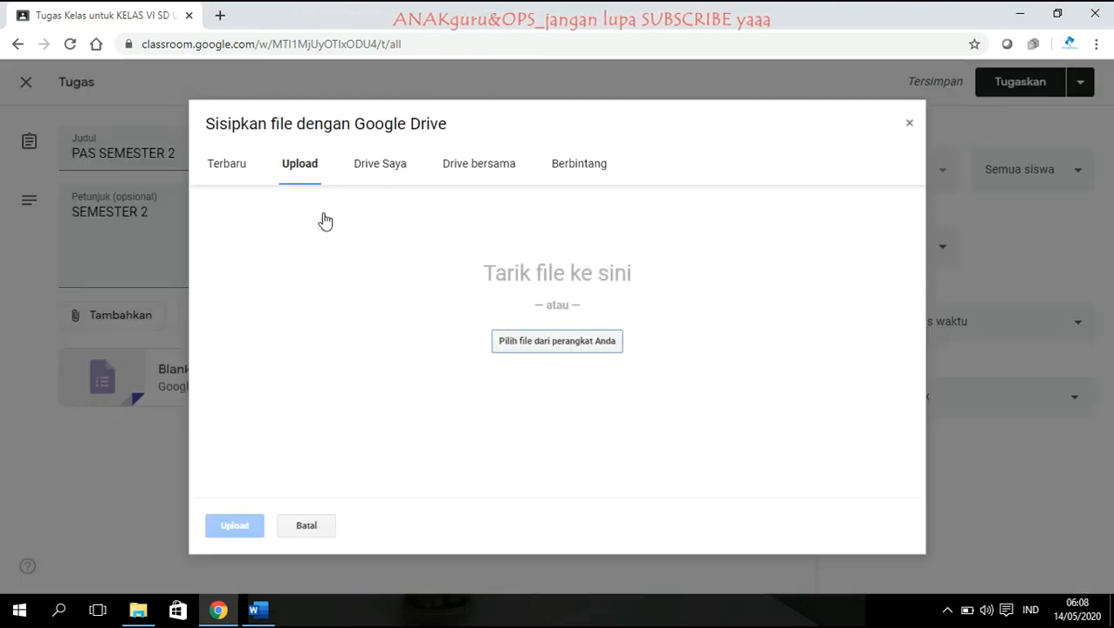
left_click(541, 338)
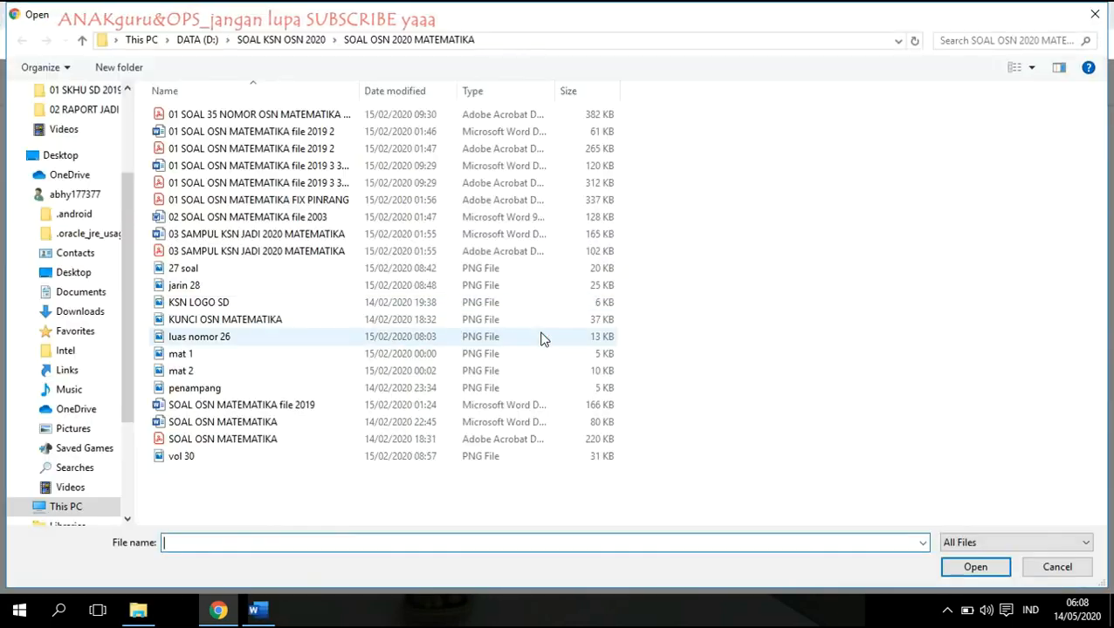
left_click(215, 117)
double_click(215, 117)
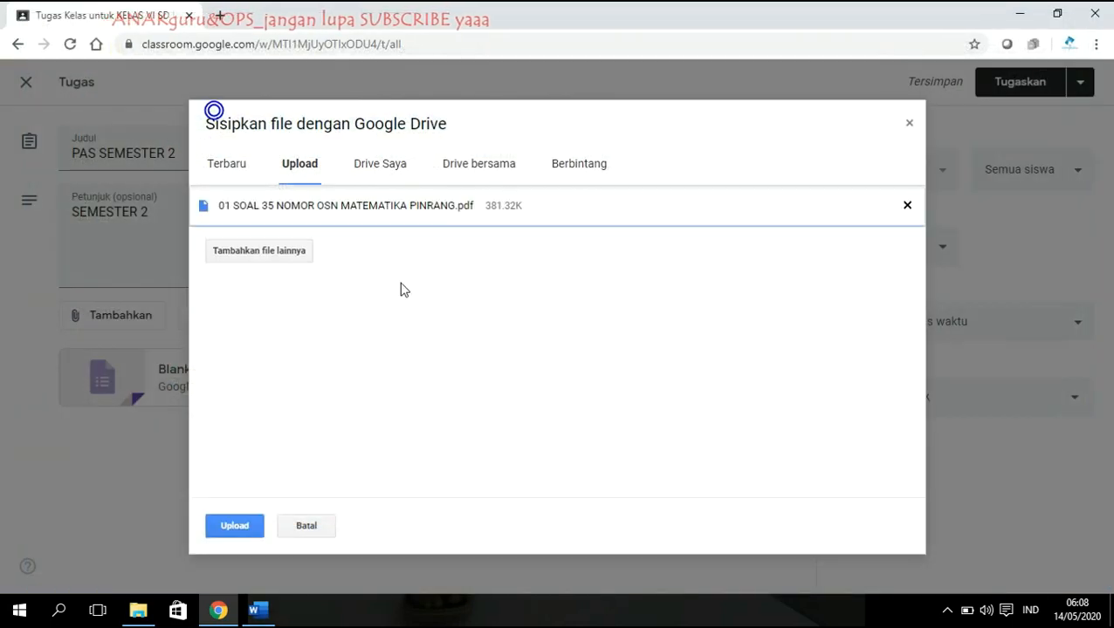
left_click(234, 526)
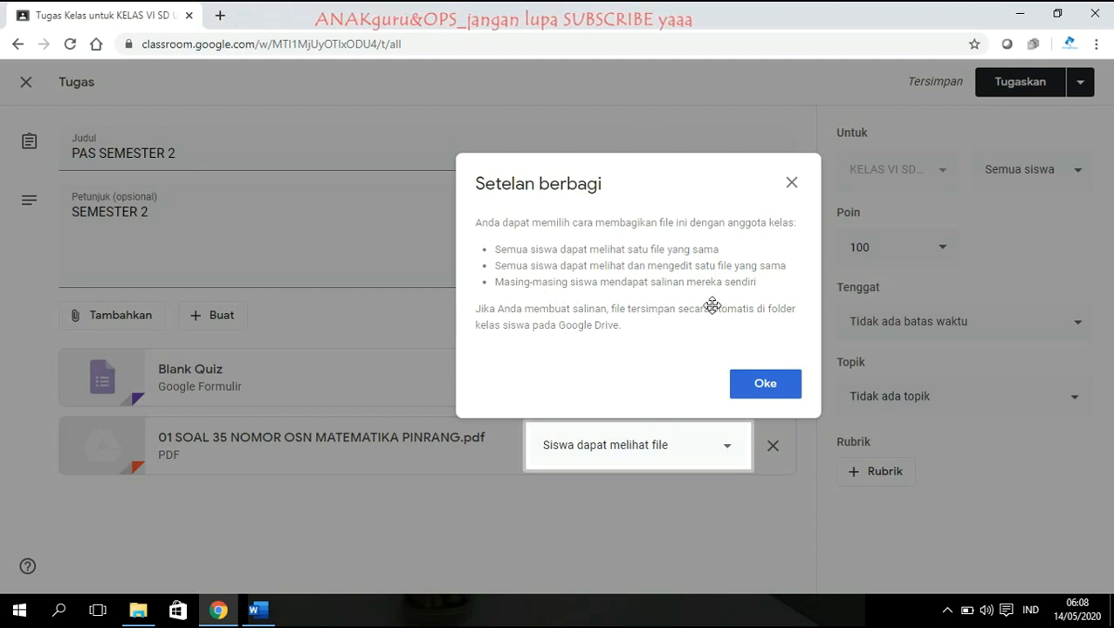
left_click(763, 384)
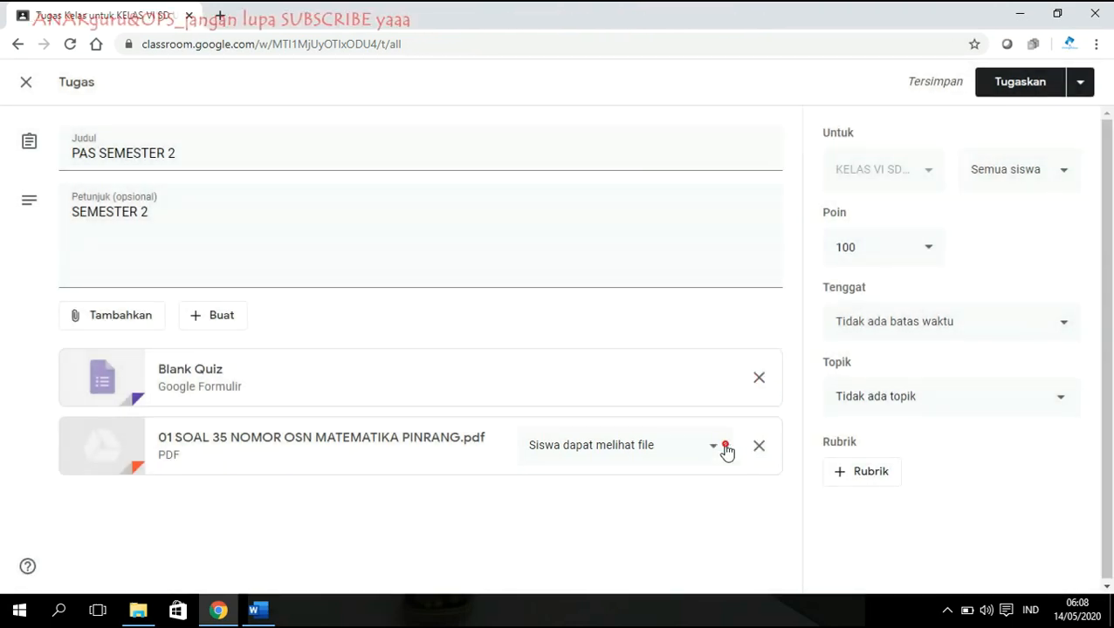
left_click(726, 447)
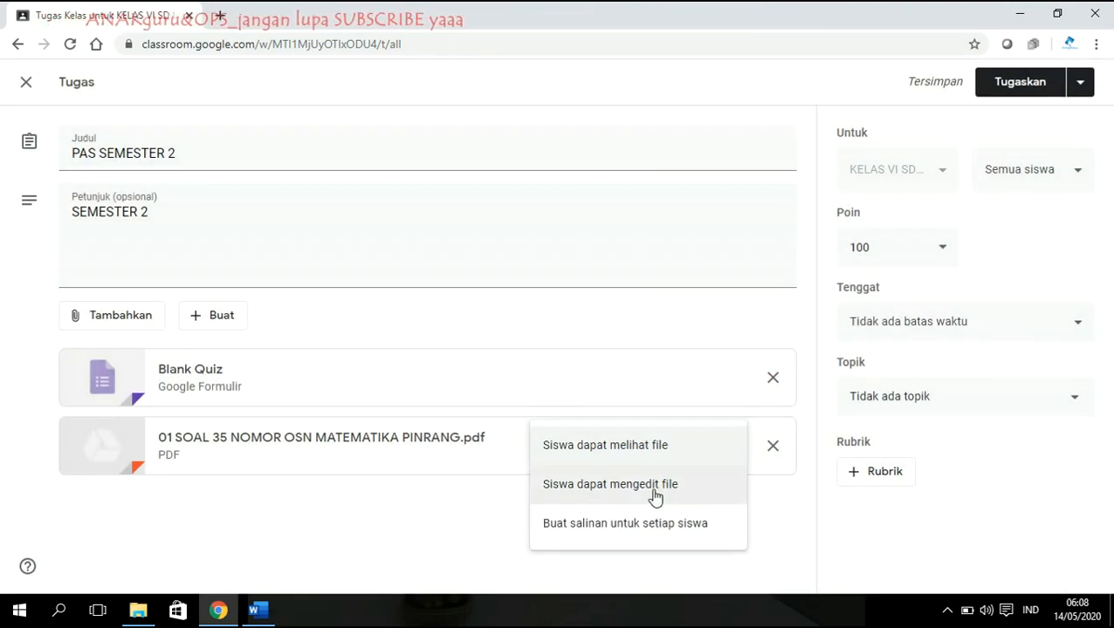
left_click(773, 450)
left_click(110, 322)
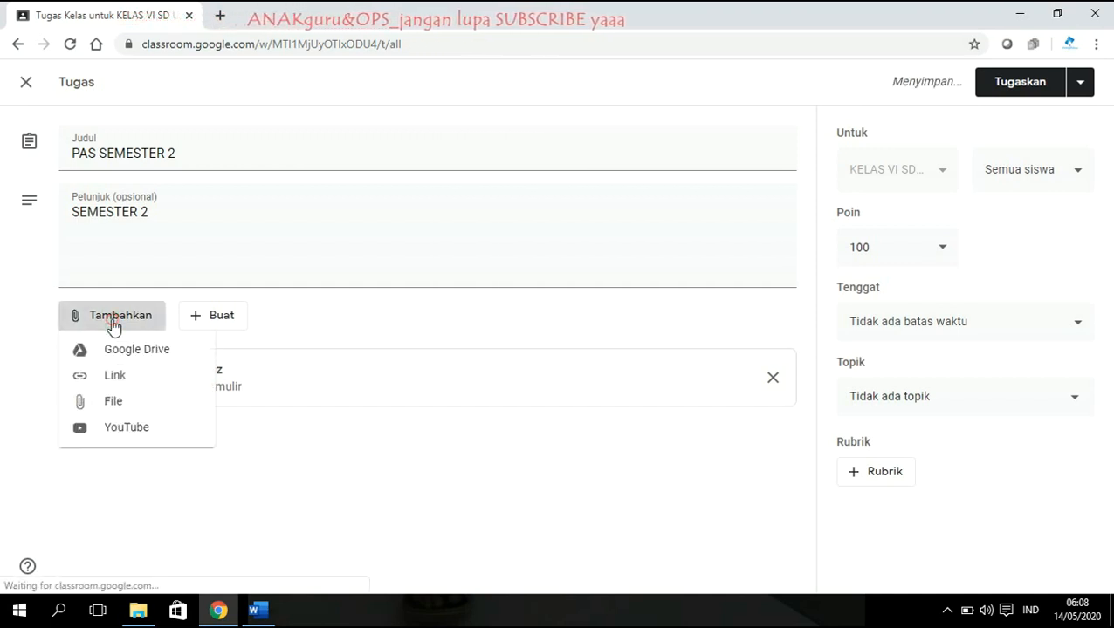
Upload '01 SOAL OSN MATEMATIKA file 2019 2.docx' from the computer and let students edit it.
left_click(110, 400)
left_click(574, 342)
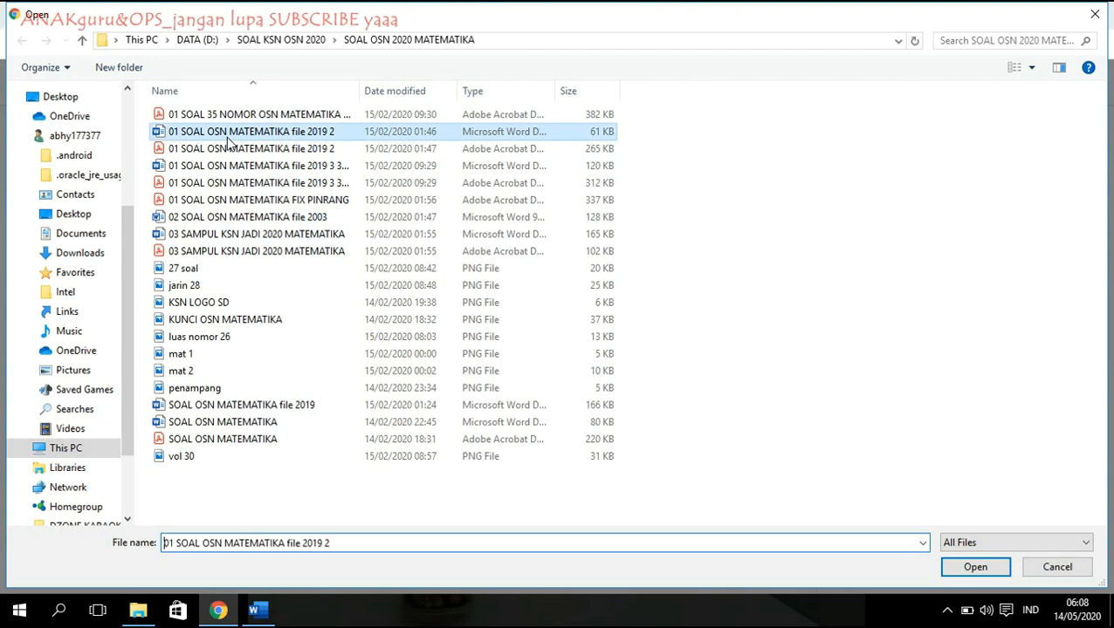
double_click(249, 131)
left_click(230, 525)
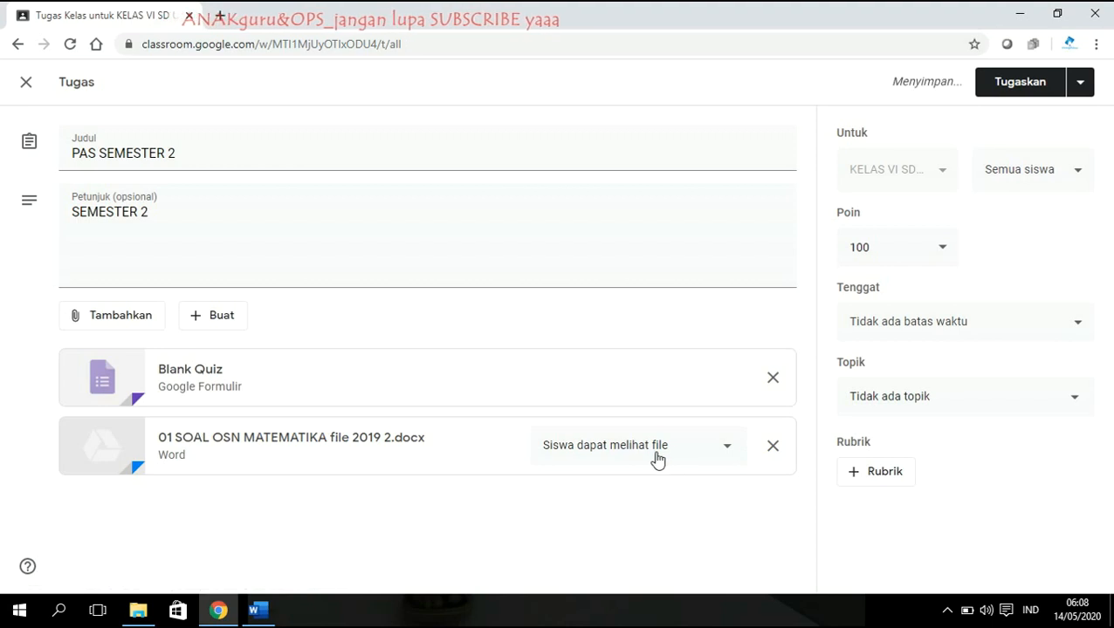
left_click(708, 455)
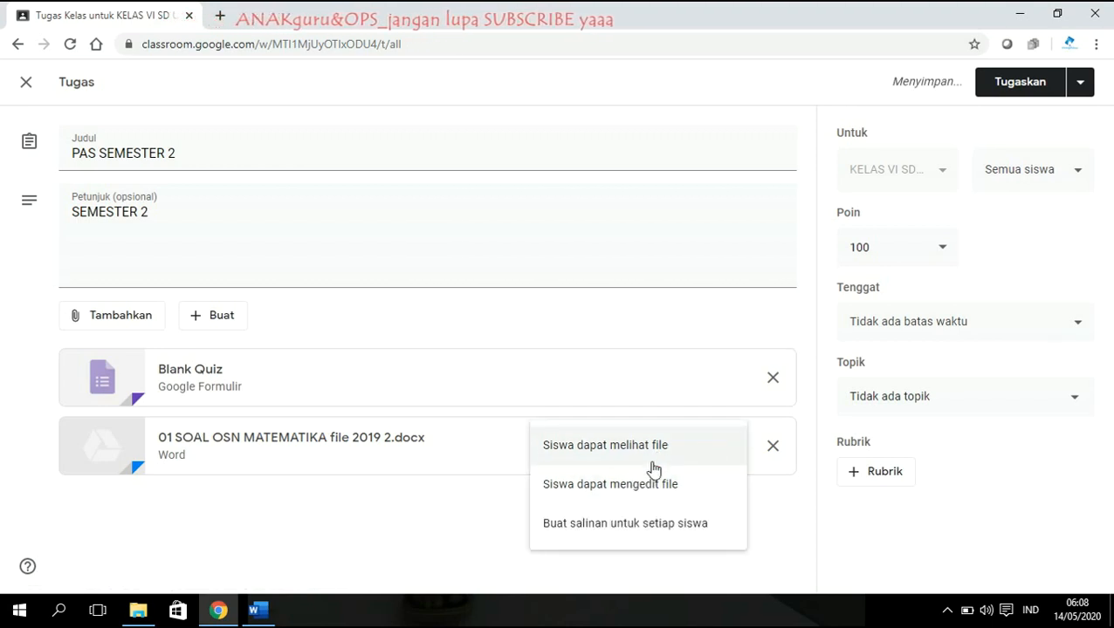
left_click(624, 487)
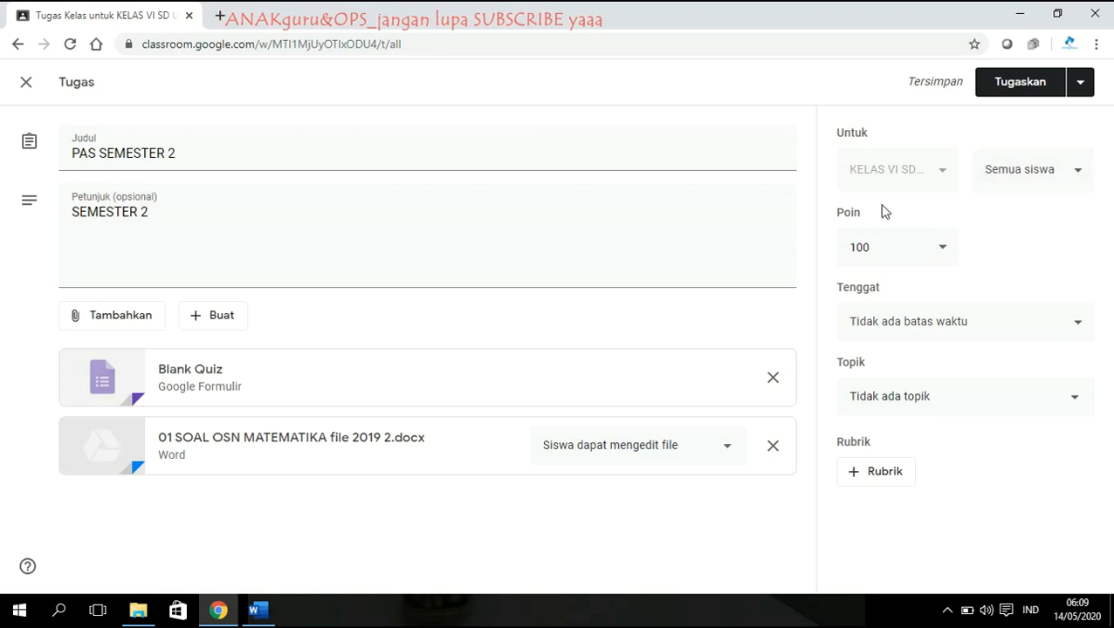
Open the Blank Quiz in Forms and title it PAS SEMESTER 2 with description 2019/2020.
left_click(209, 391)
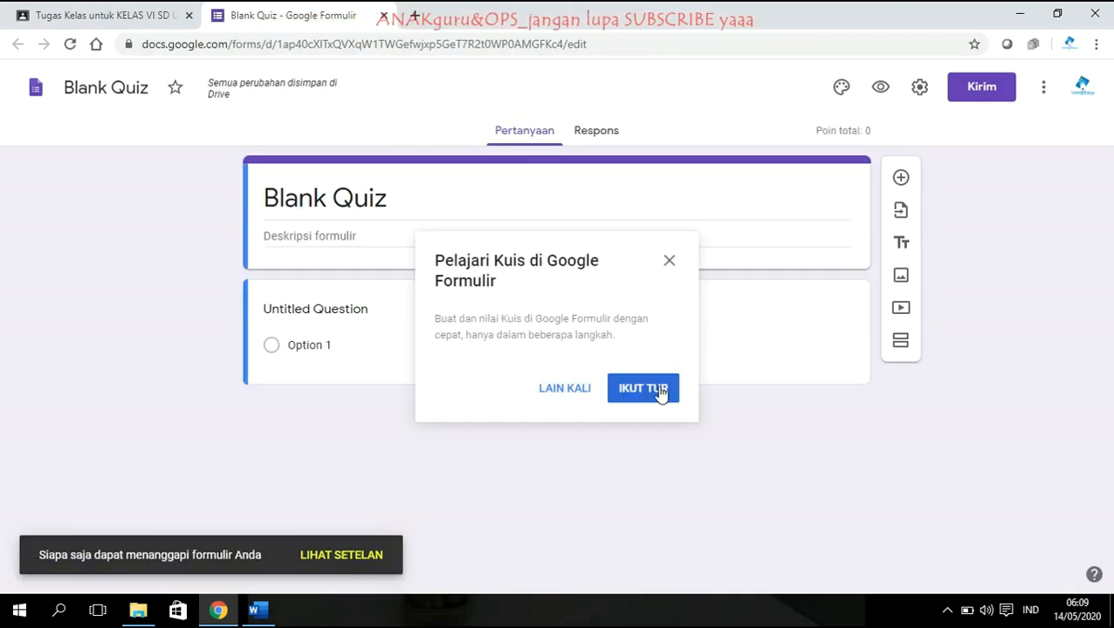
left_click(569, 388)
left_click(398, 198)
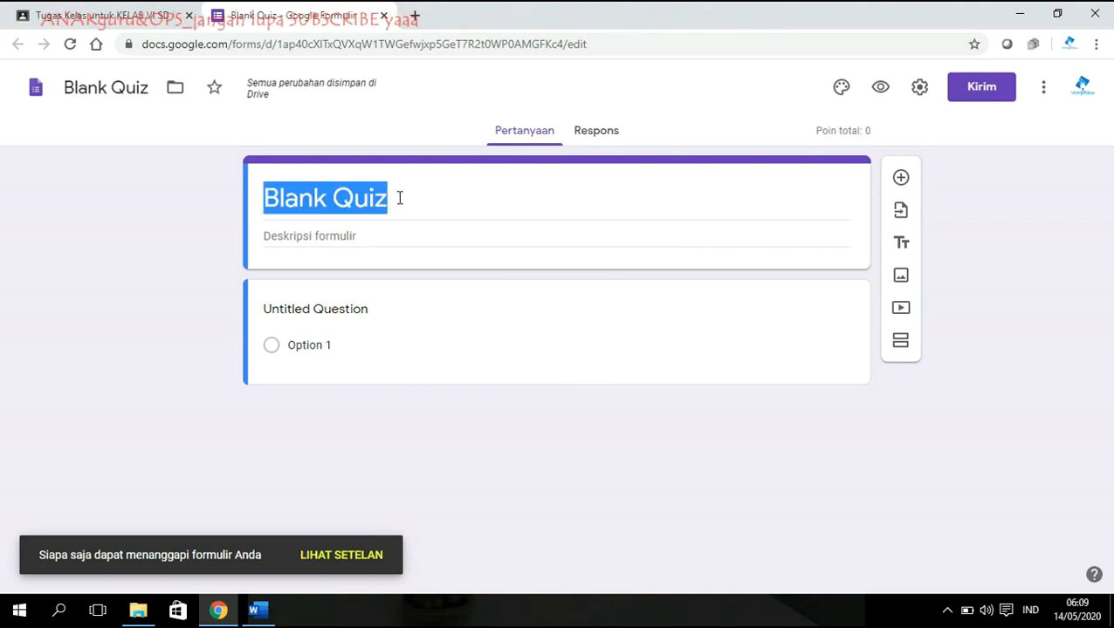
type("PAS SE")
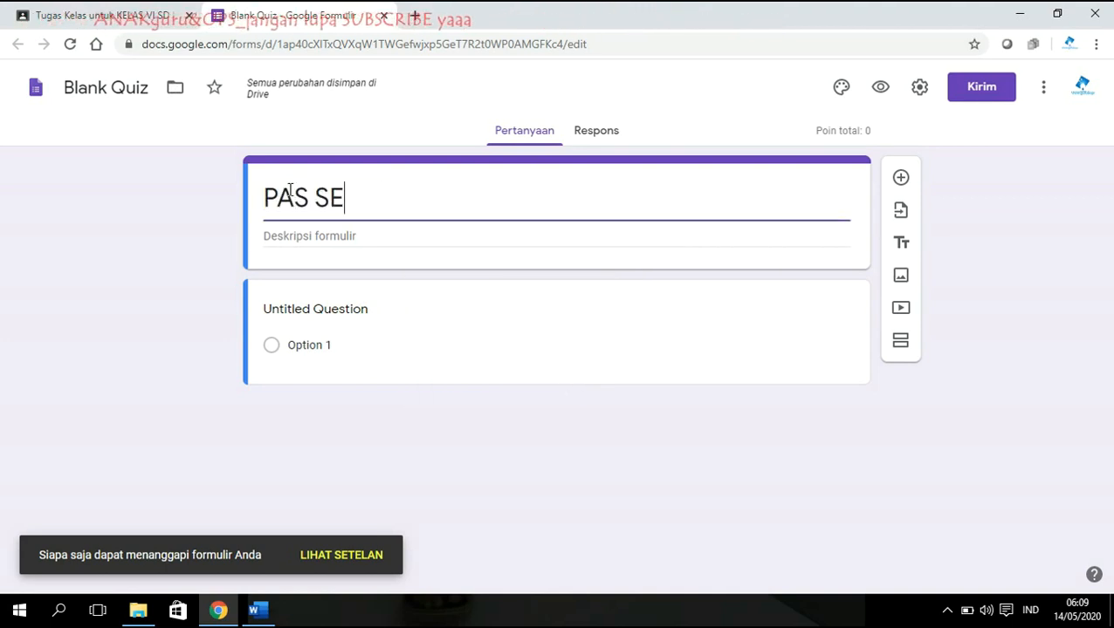
type("MESTER 1")
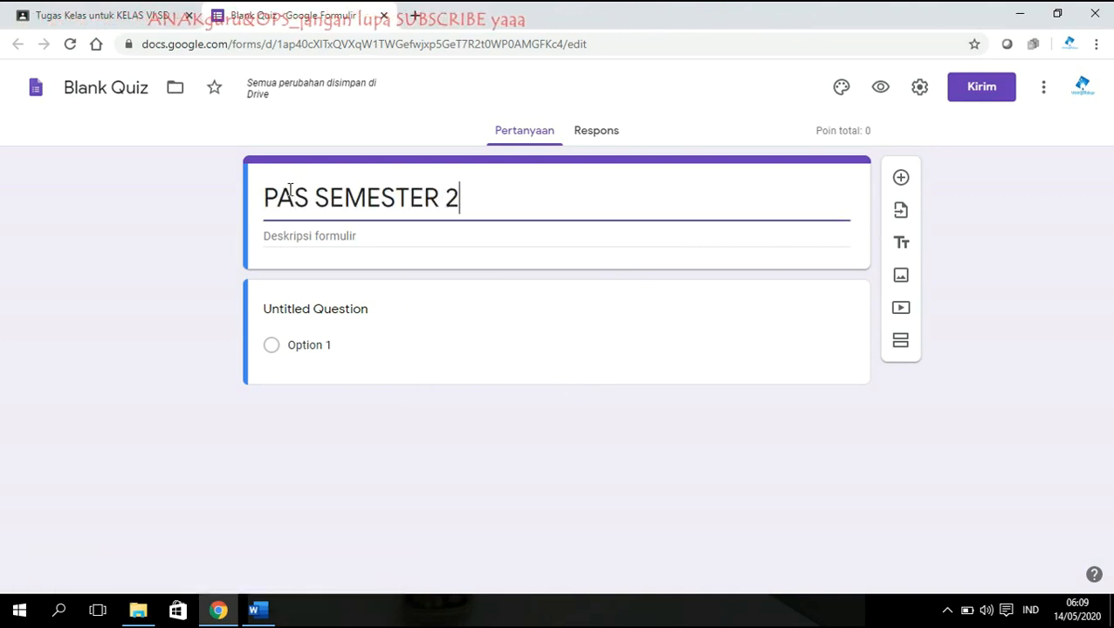
left_click(294, 234)
type("2019/2020")
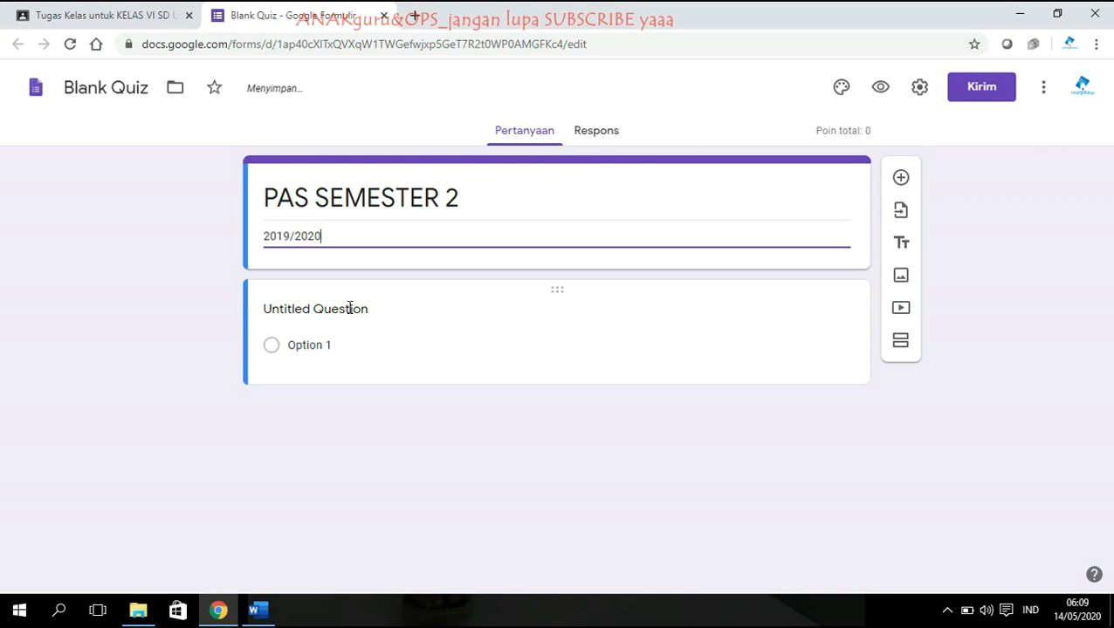
left_click(349, 308)
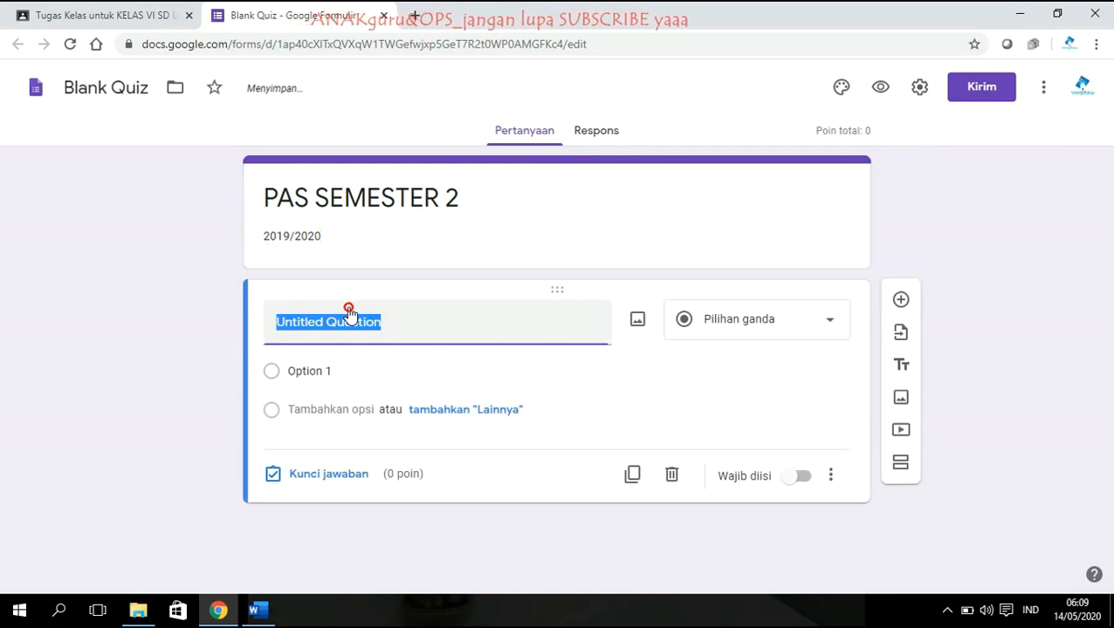
Enter the question SIAPAKAH NAMA BUPATI PINRANG SEKARANG? with option ANDI ASLAM PATONANG and an Other choice.
type("S")
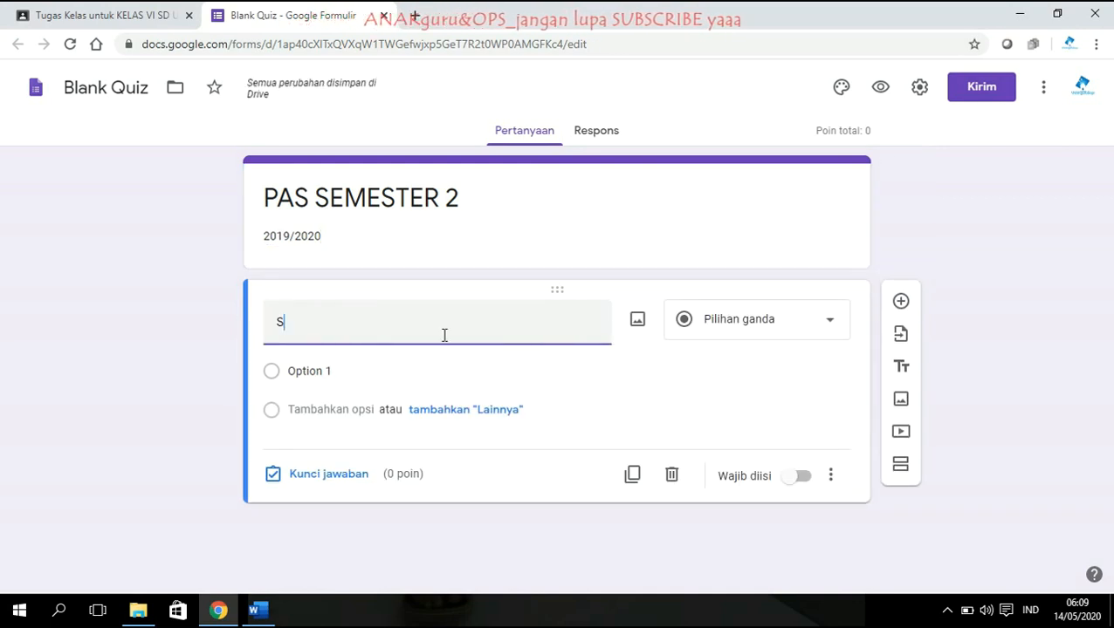
type("IAPAKAH N")
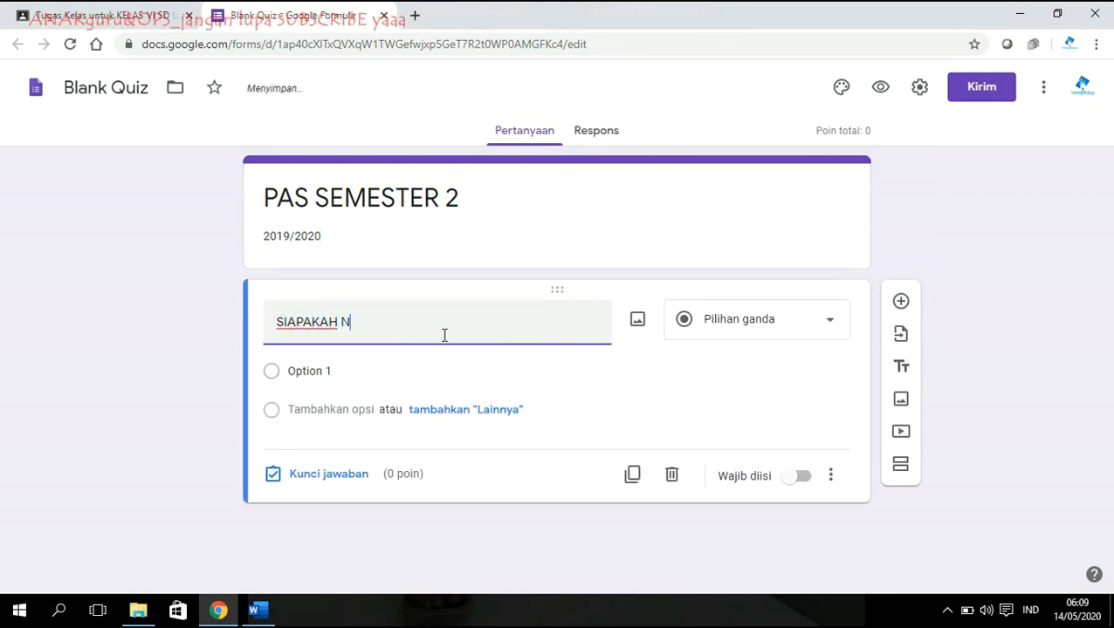
type("AMA BUPATI")
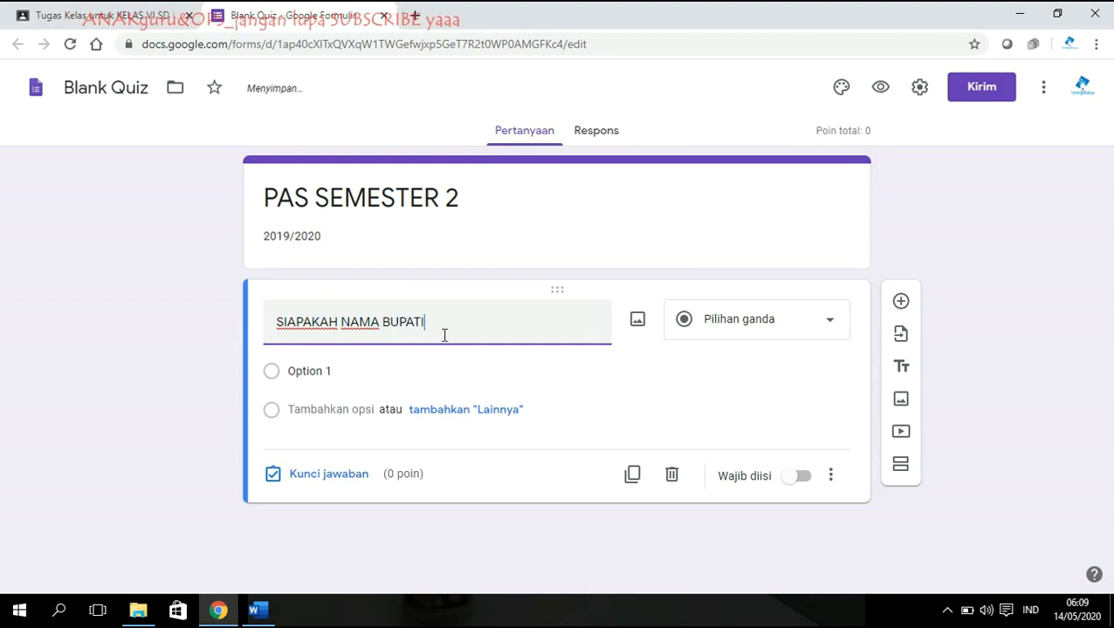
type(" PINRANG")
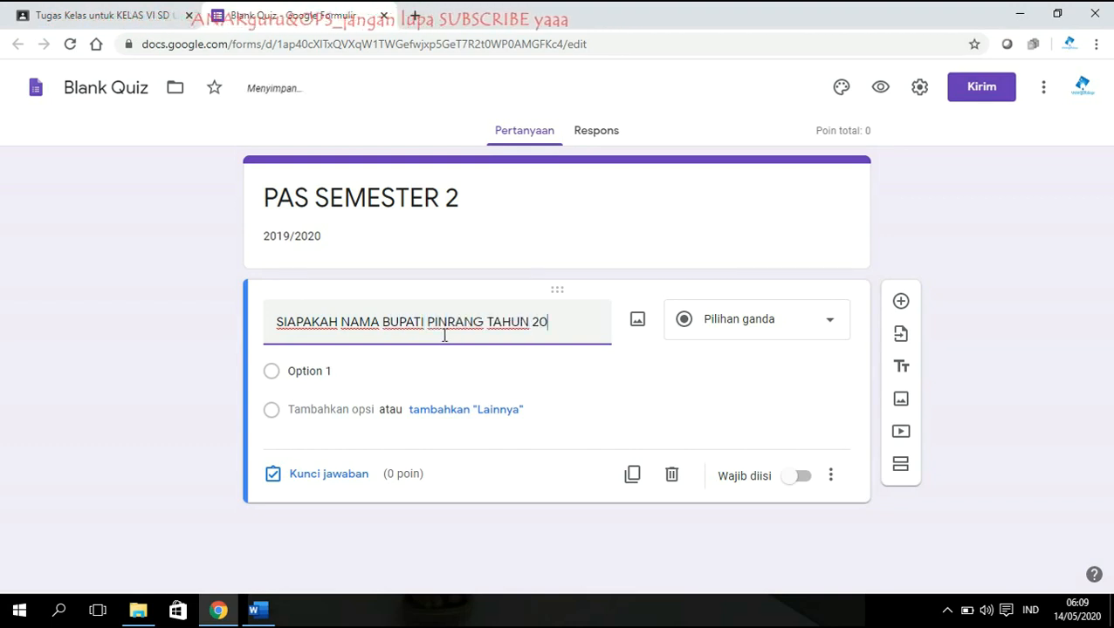
type(" SEKARANG?")
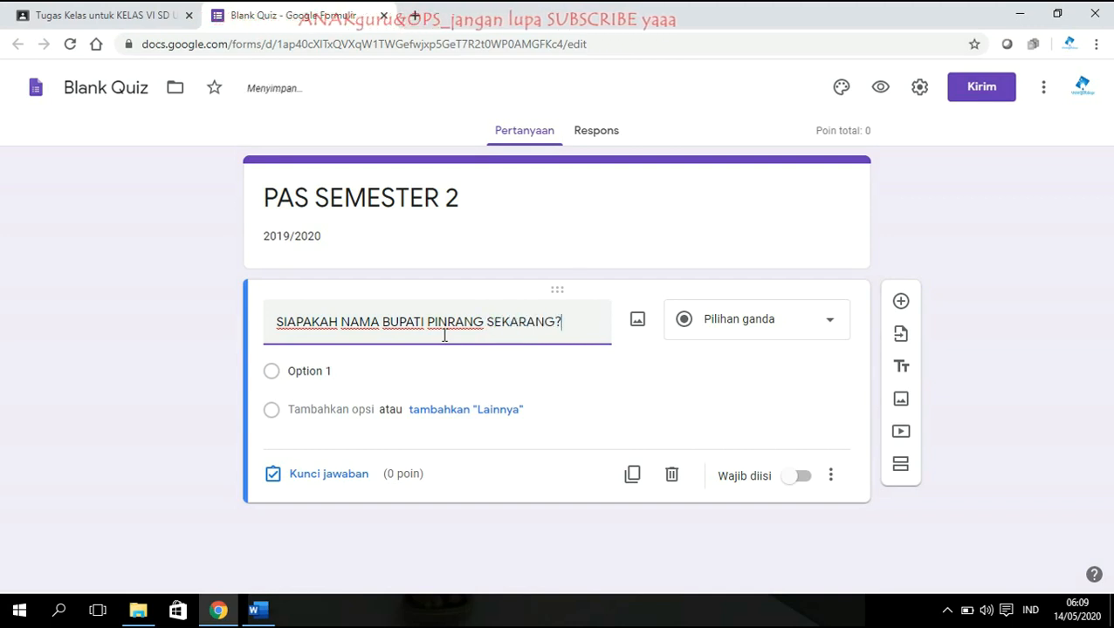
left_click(321, 374)
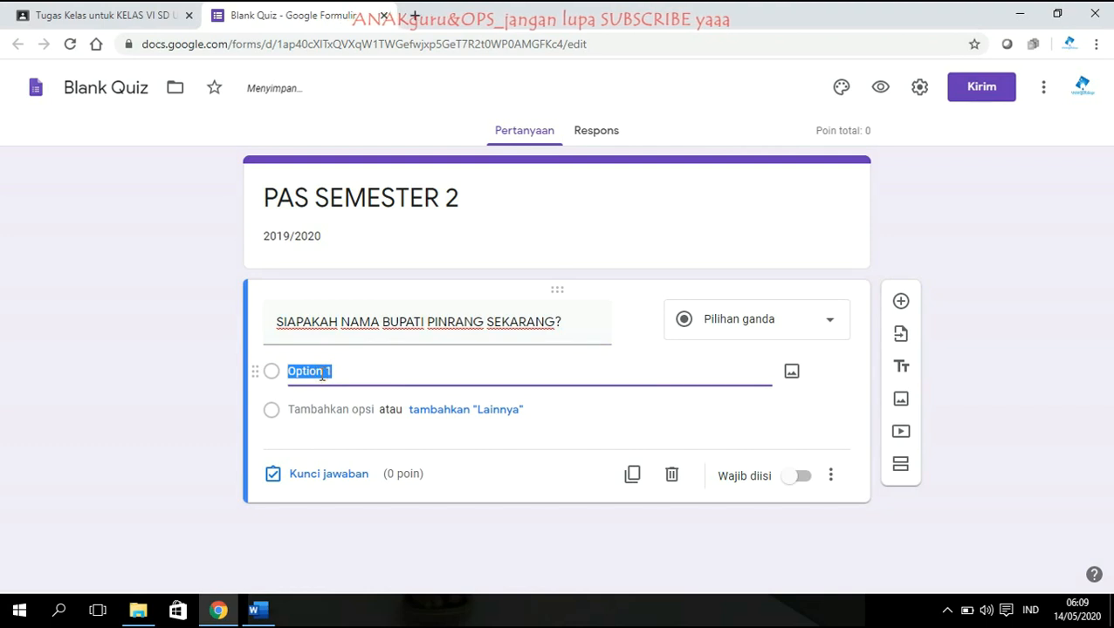
type("ANDI ASLAM PATONANGI")
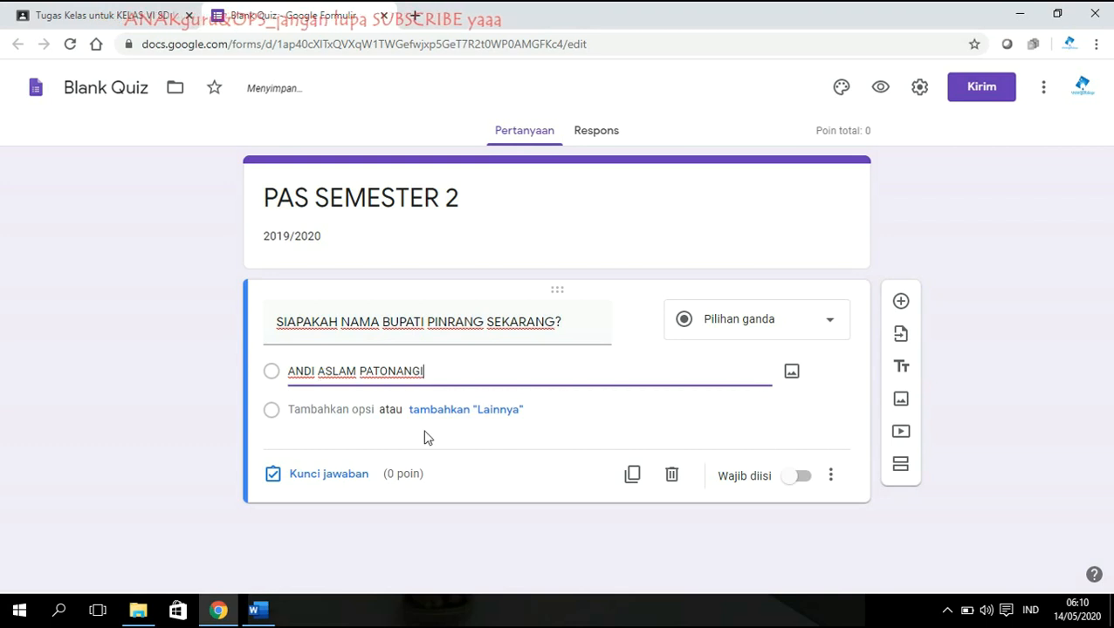
left_click(463, 413)
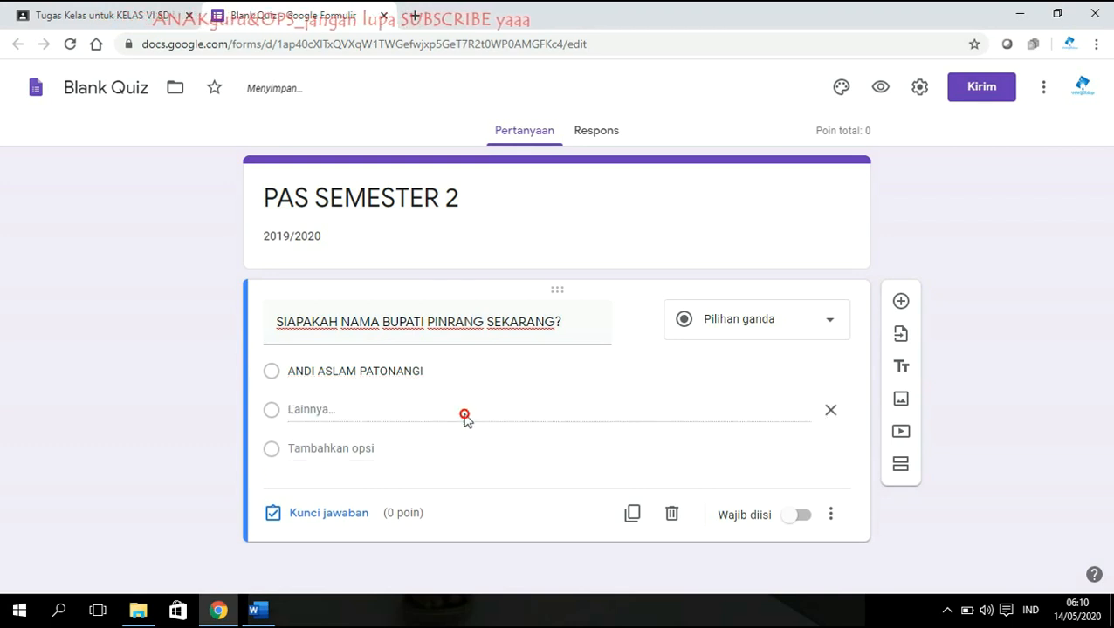
left_click(331, 449)
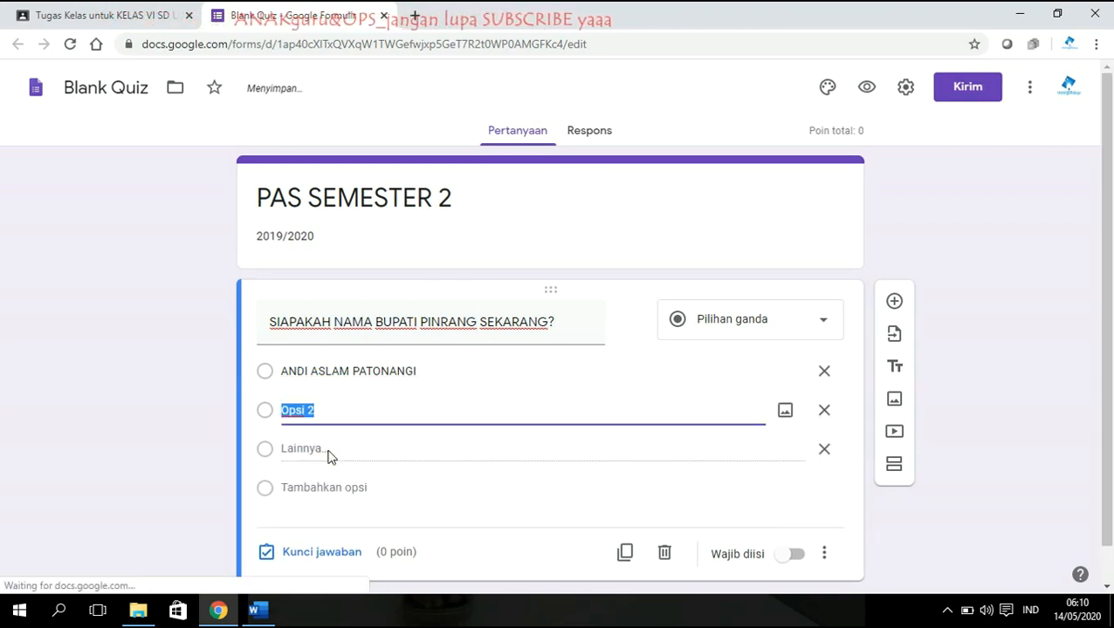
type("MUHAMMAD DAR")
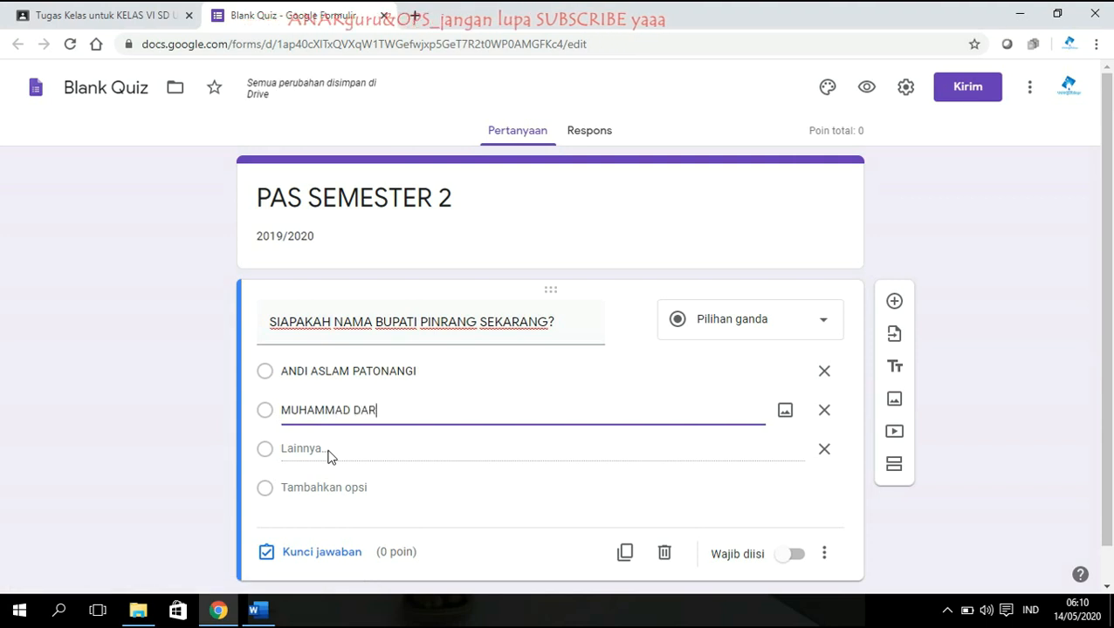
type("WIS BAST")
key("BackSpace")
type("STAMA")
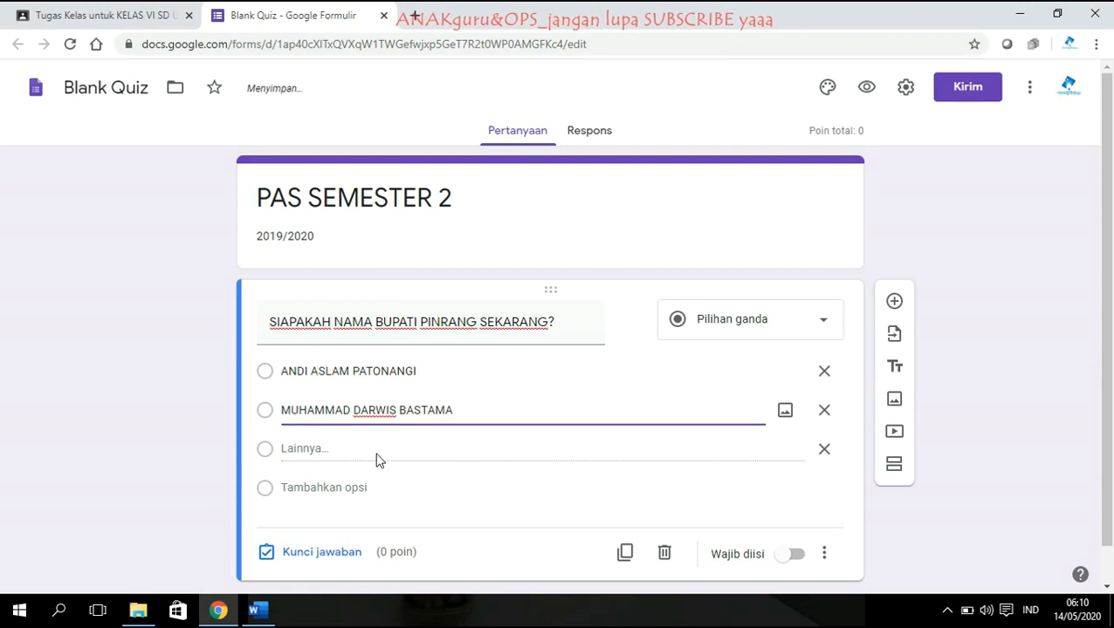
left_click(366, 489)
type("ANDI IRWAN HAMID")
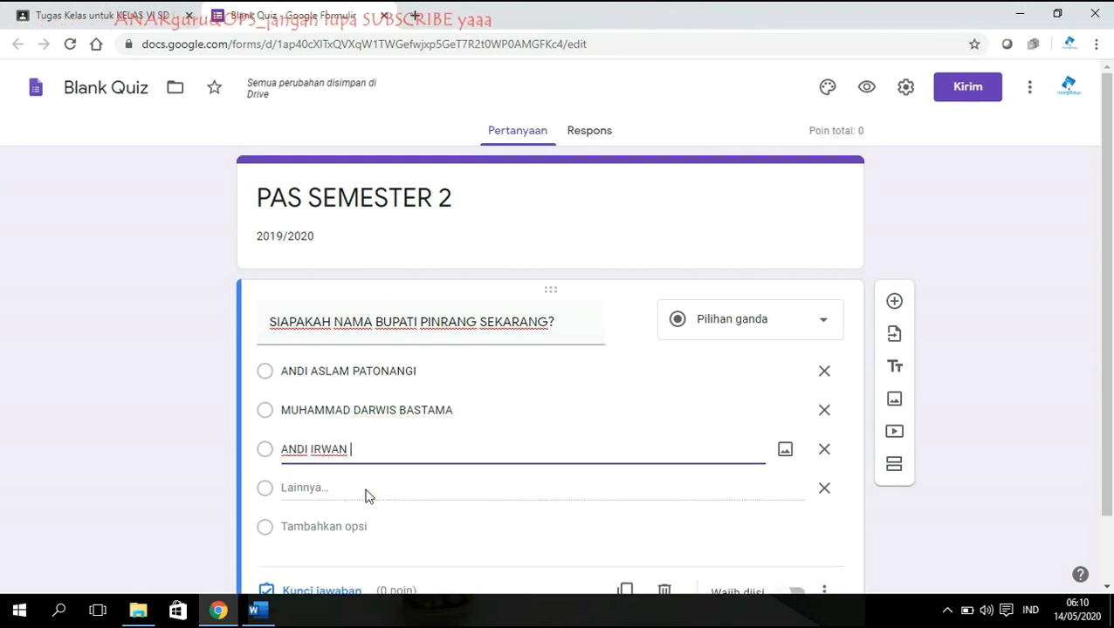
left_click(325, 526)
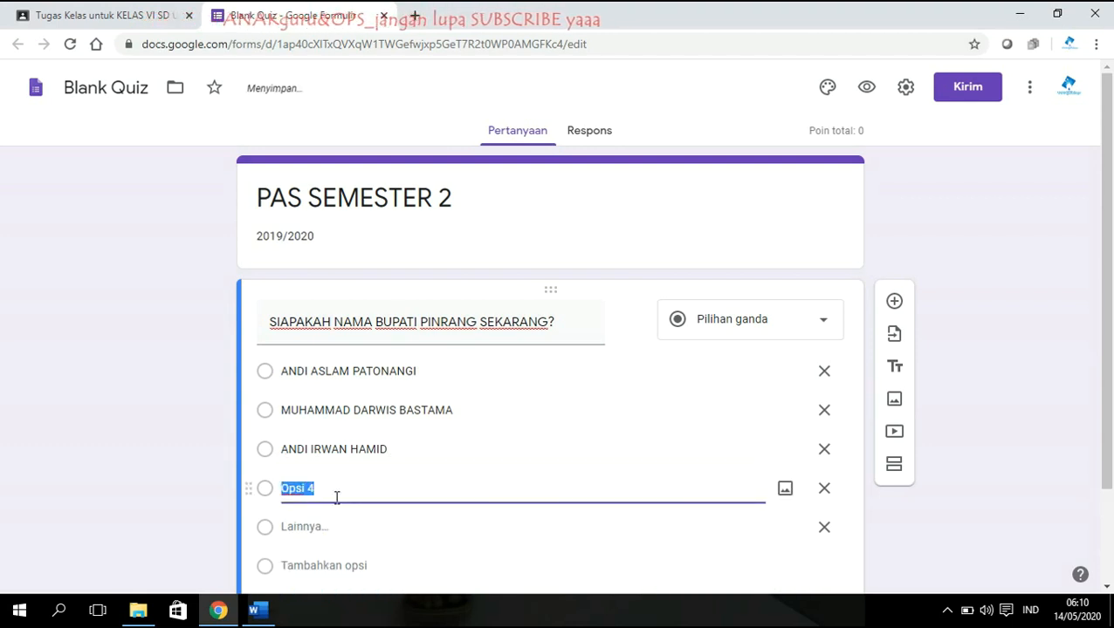
type("AN")
key("BackSpace")
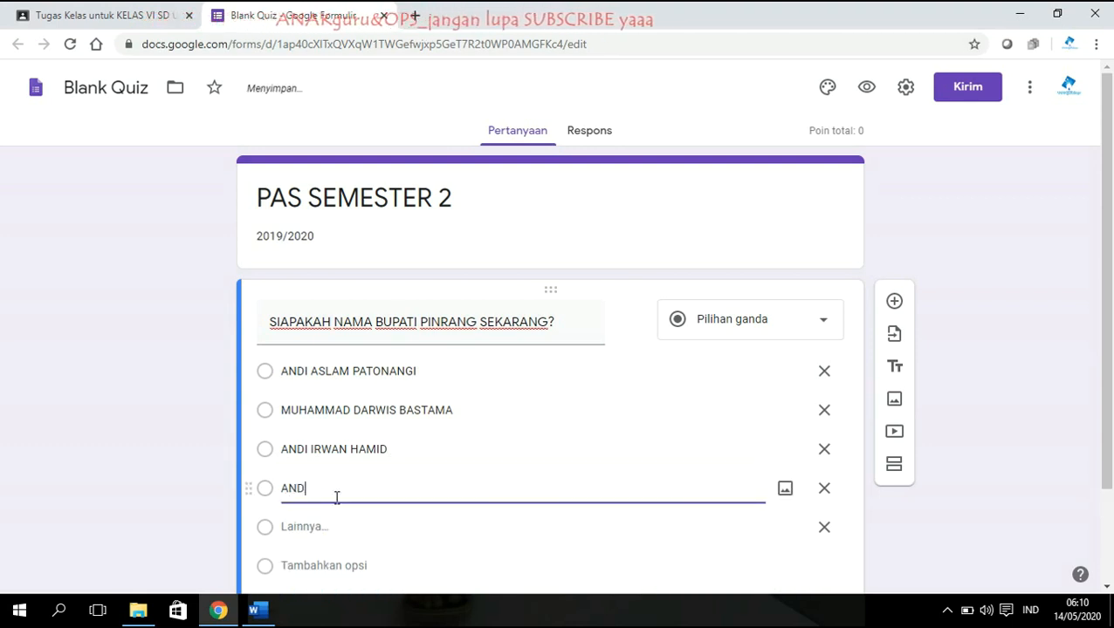
type("NDI ODDANG BATARA")
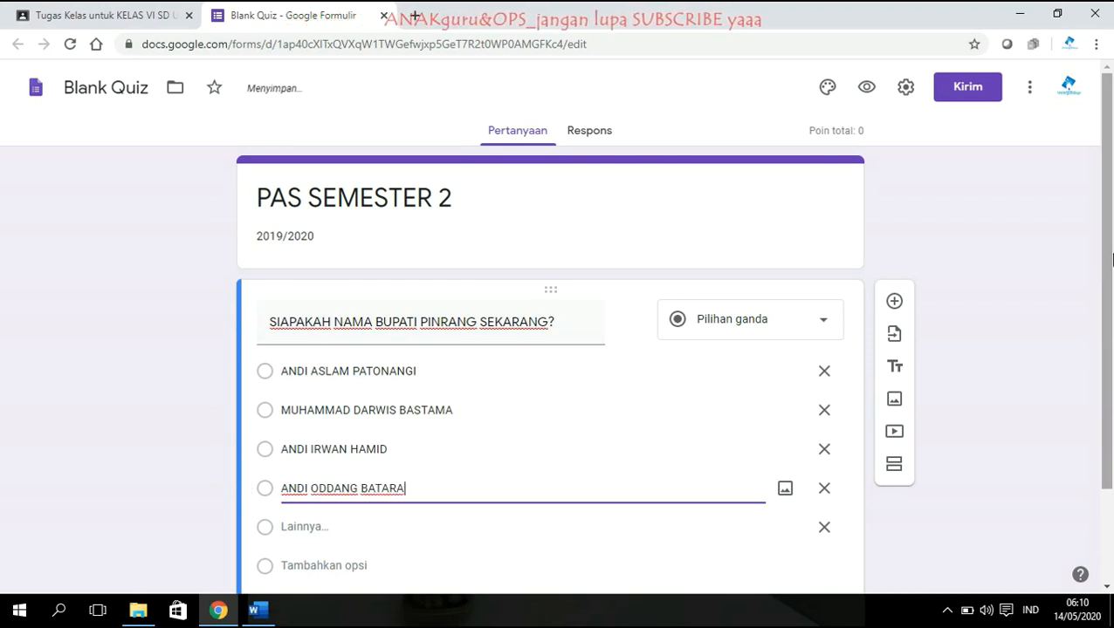
scroll(705, 389, "down", 2)
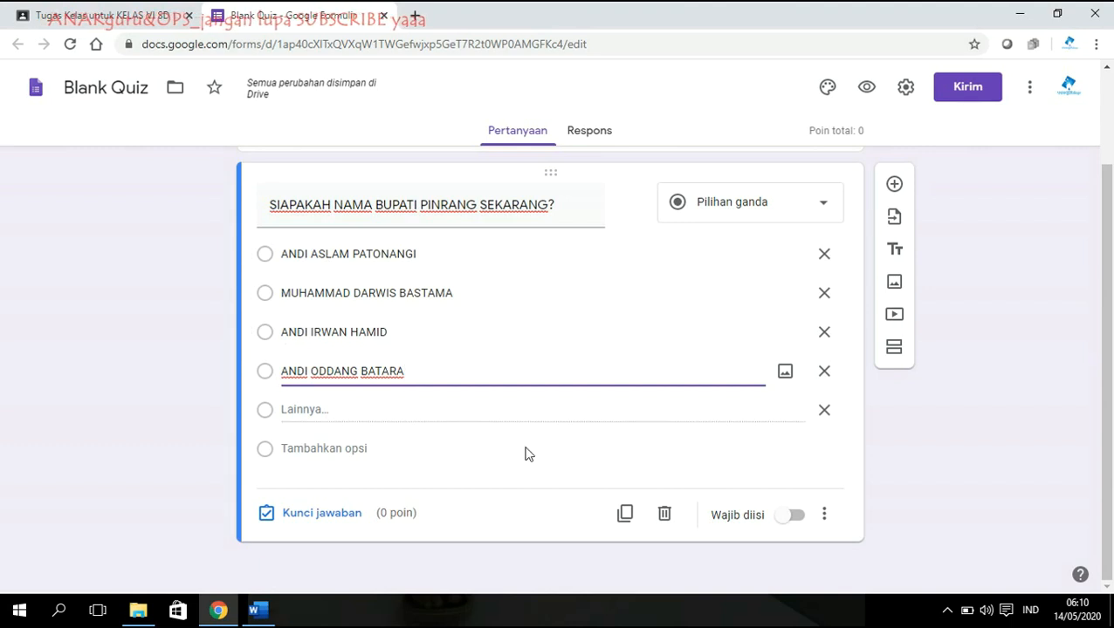
left_click(321, 515)
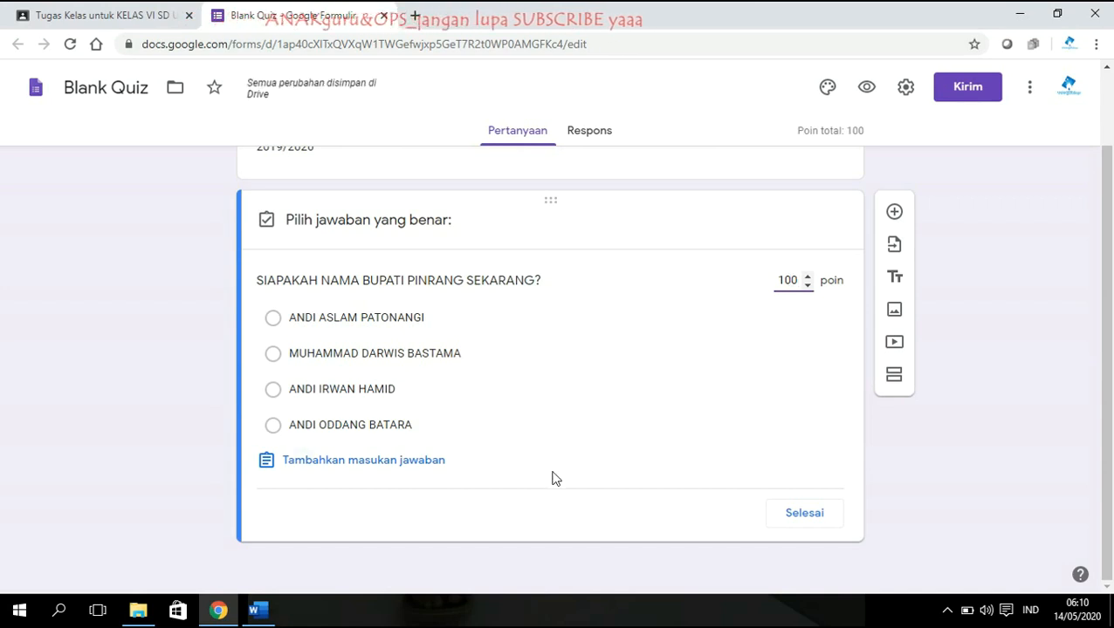
left_click(273, 392)
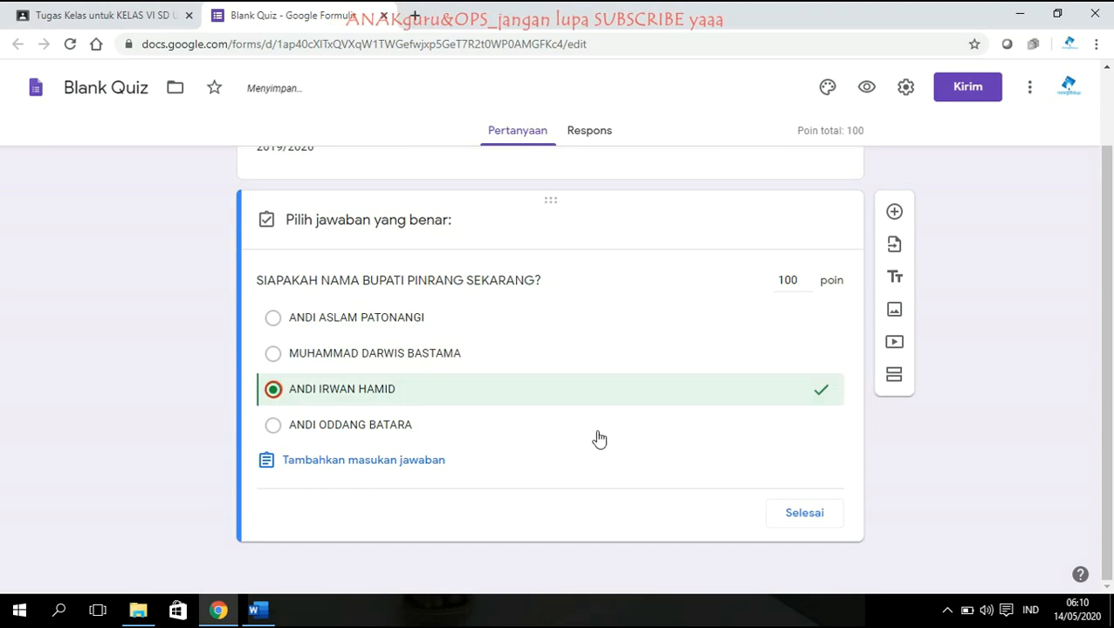
left_click(804, 515)
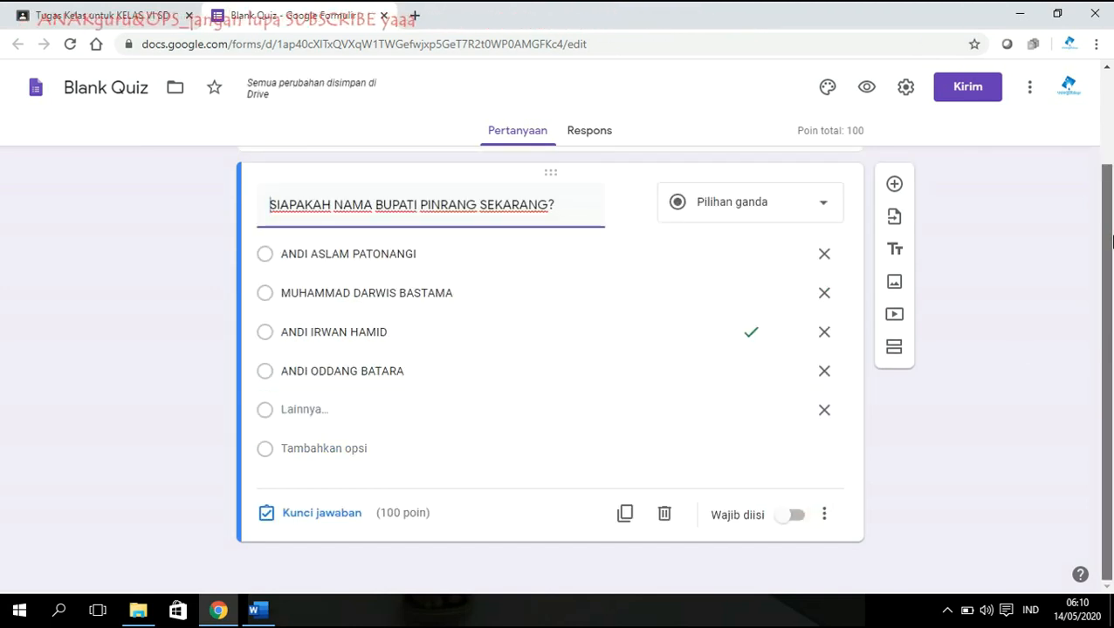
left_click_drag(1110, 351, 1083, 258)
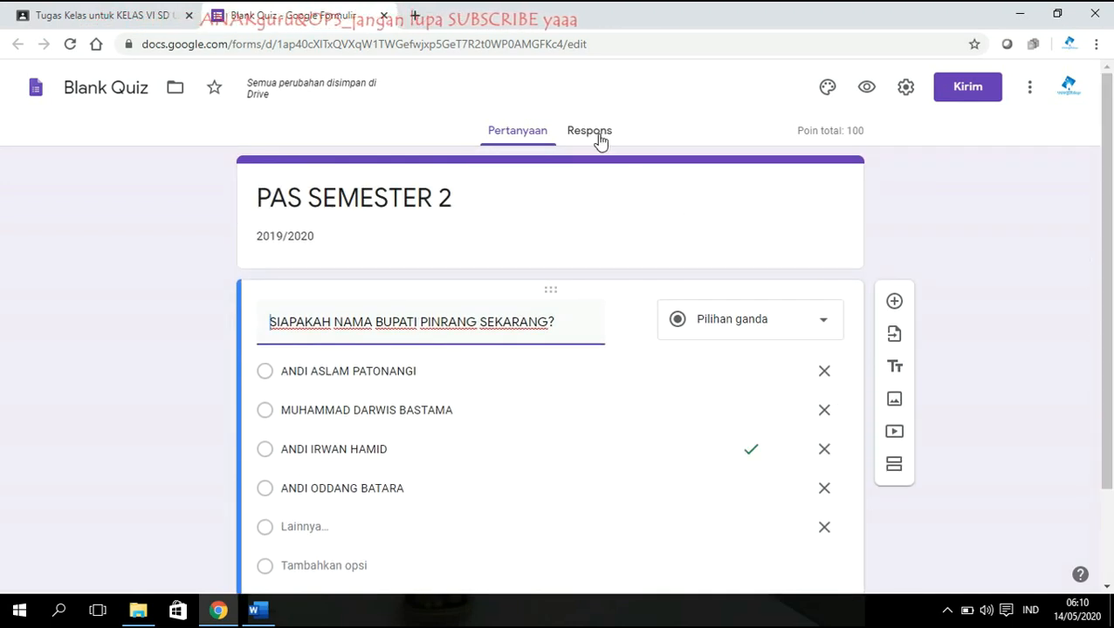
scroll(550, 170, "down", 2)
scroll(515, 188, "up", 2)
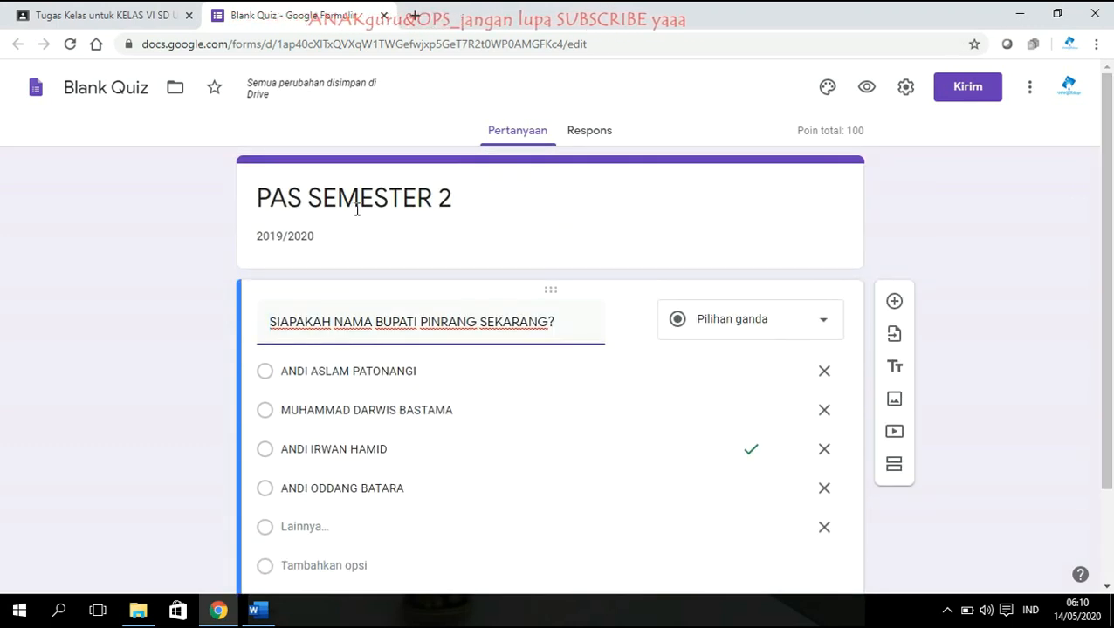
left_click_drag(1107, 163, 1107, 258)
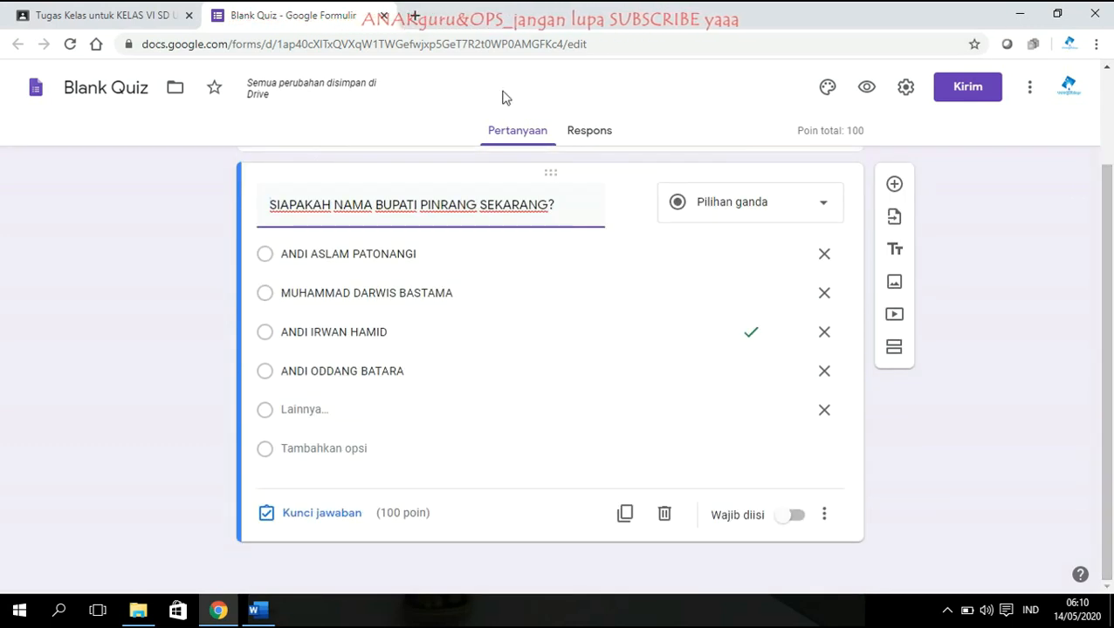
left_click(595, 131)
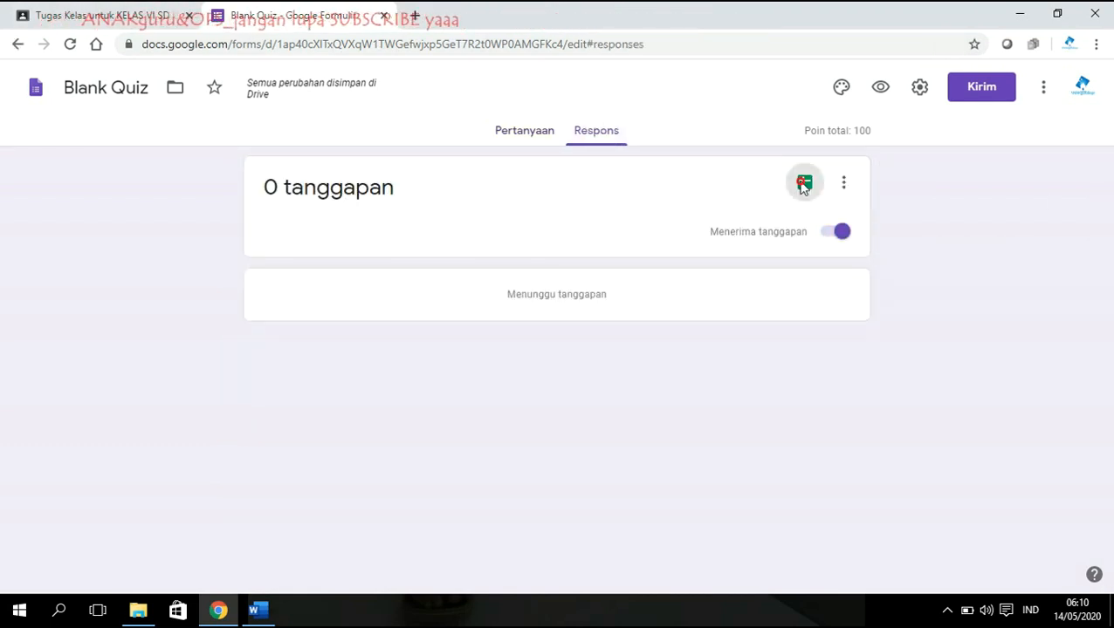
Link the quiz responses to a new spreadsheet named SOAL PTS 2.
left_click(804, 184)
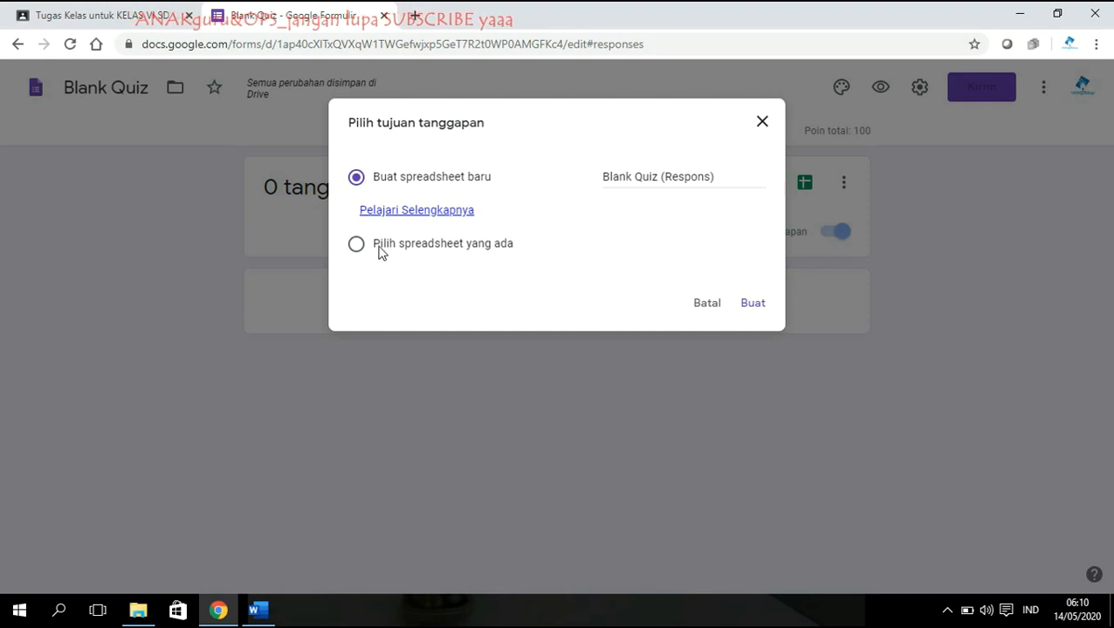
left_click(414, 180)
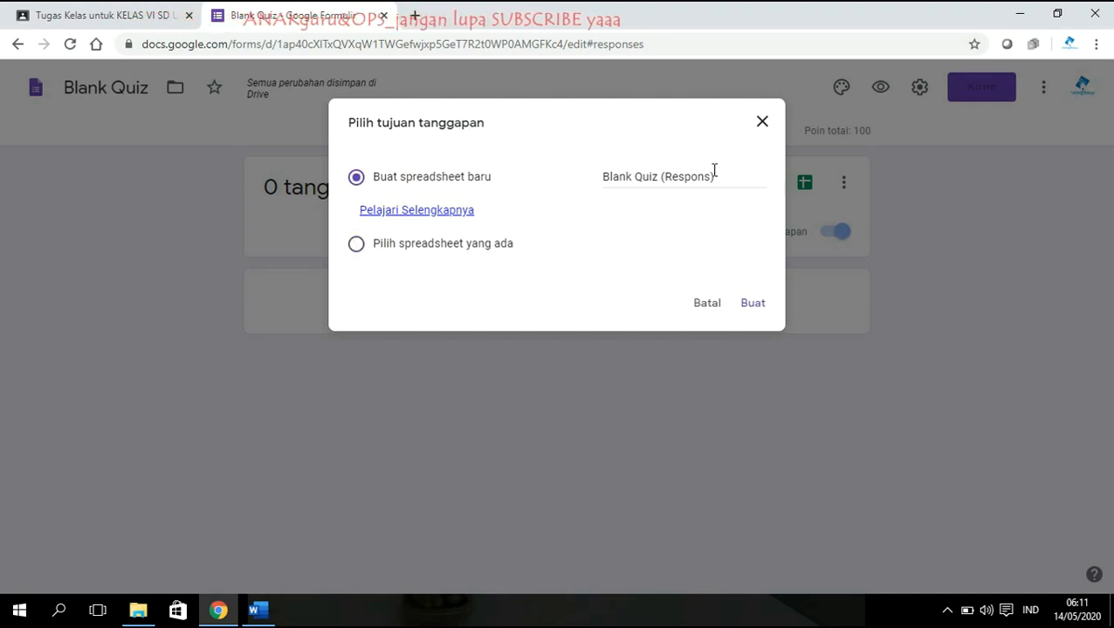
left_click_drag(714, 173, 601, 175)
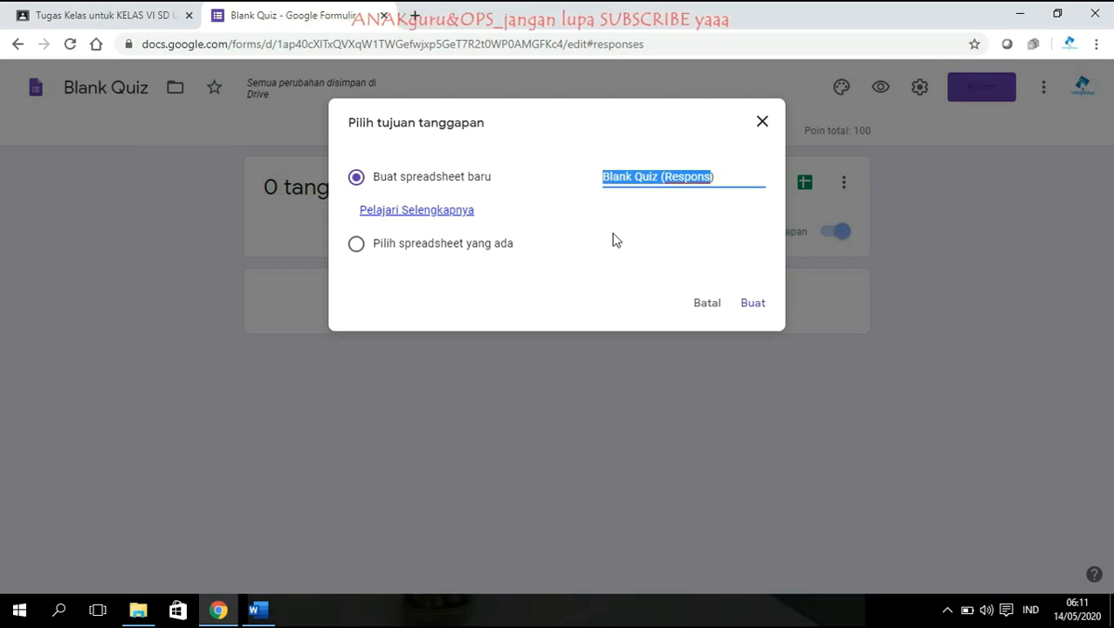
type("SOAL PTS 2)")
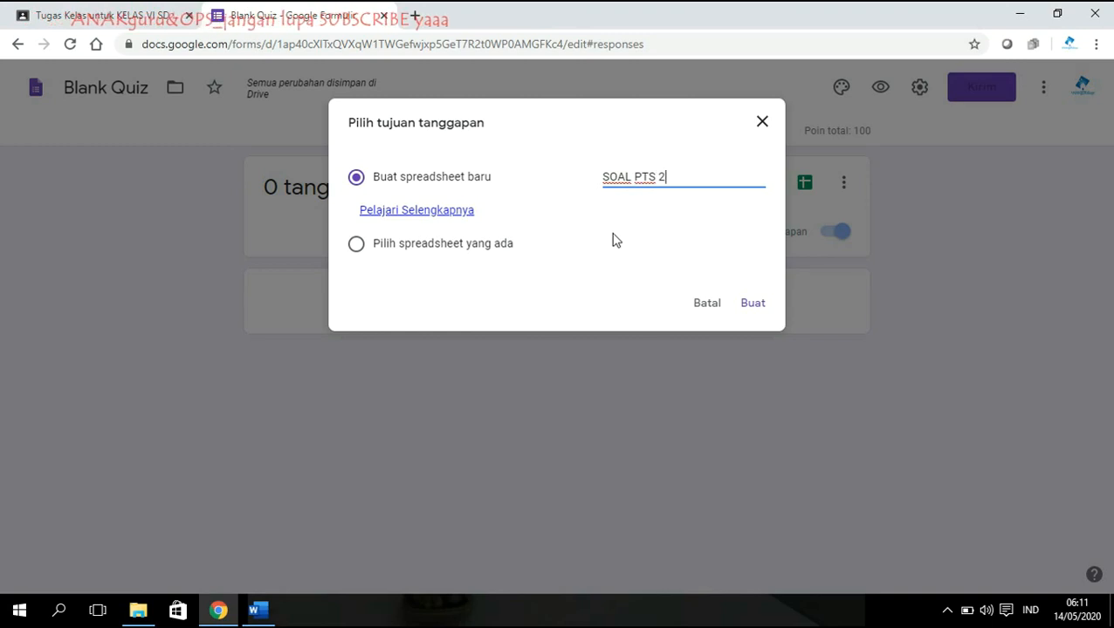
left_click(754, 304)
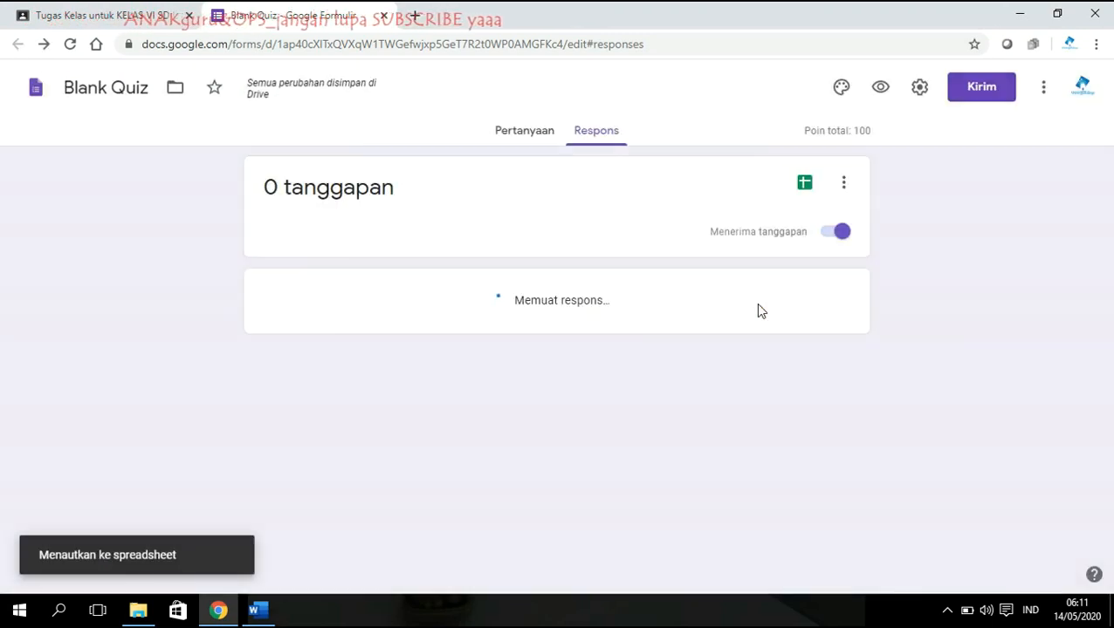
Check the linked SOAL PTS 2 response spreadsheet, then return to the PAS SEMESTER 2 draft.
left_click(528, 131)
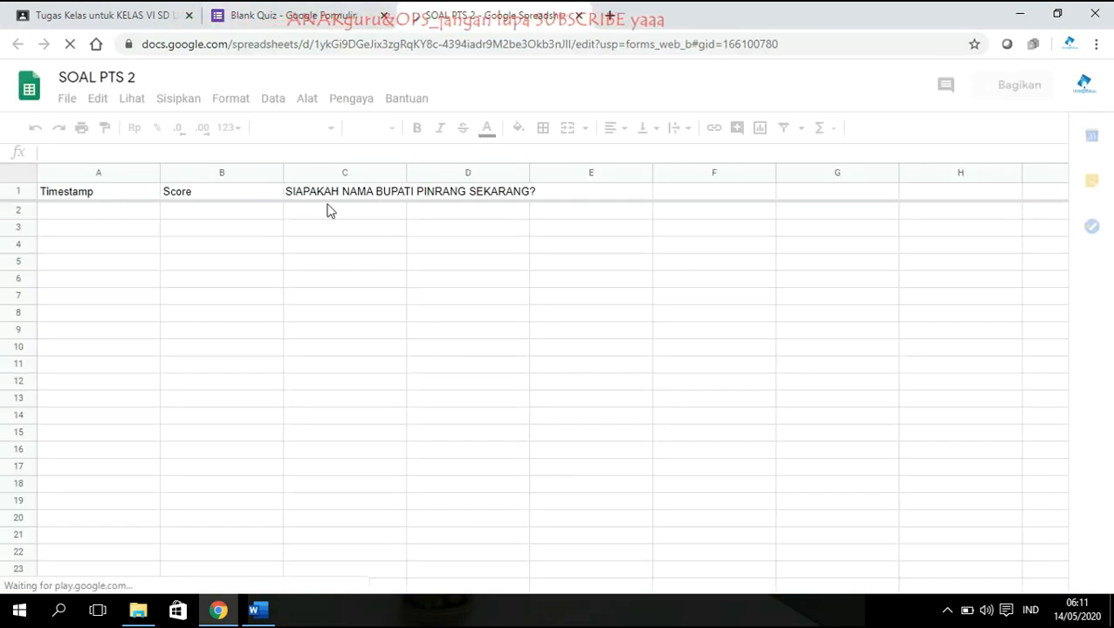
left_click(579, 18)
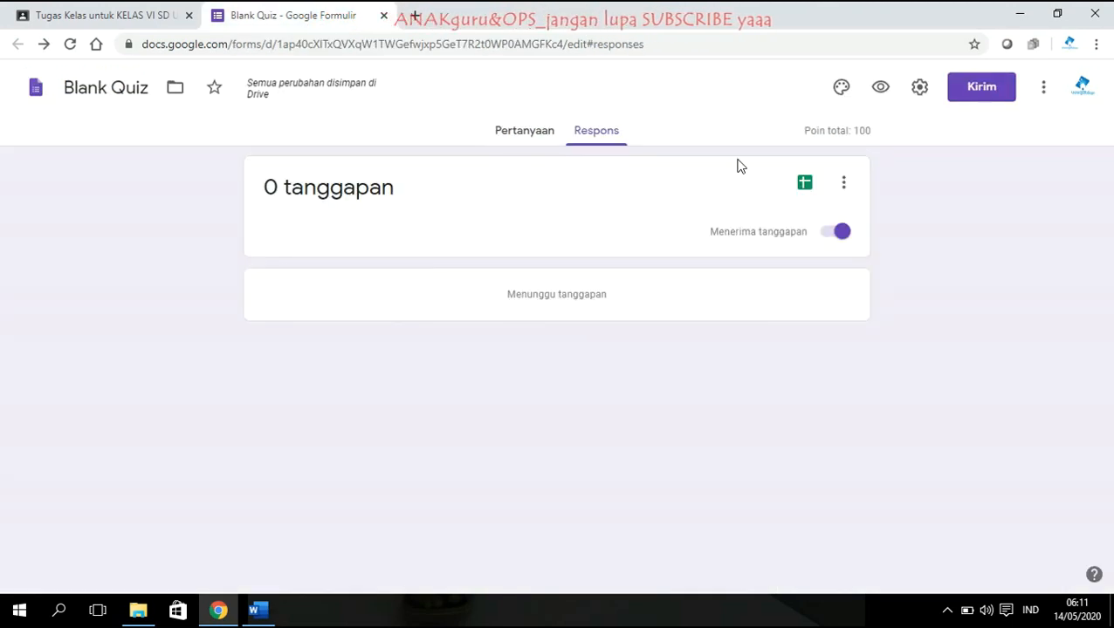
left_click(528, 140)
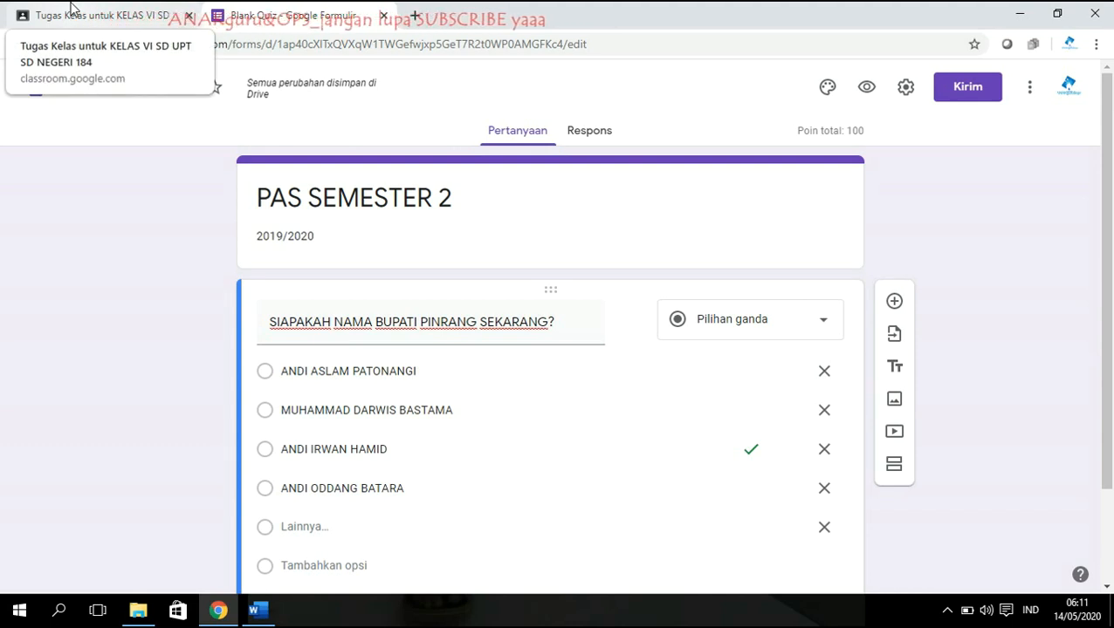
left_click(74, 9)
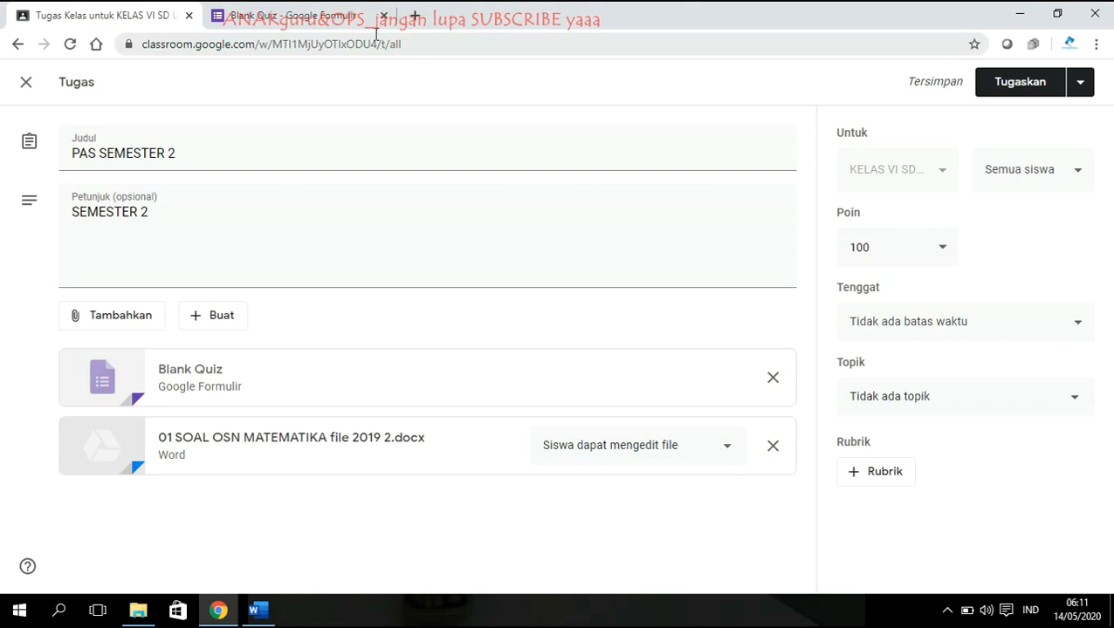
Set the PAS SEMESTER 2 due date to 15 Mei 2020 at 09:30.
left_click(325, 9)
left_click(135, 10)
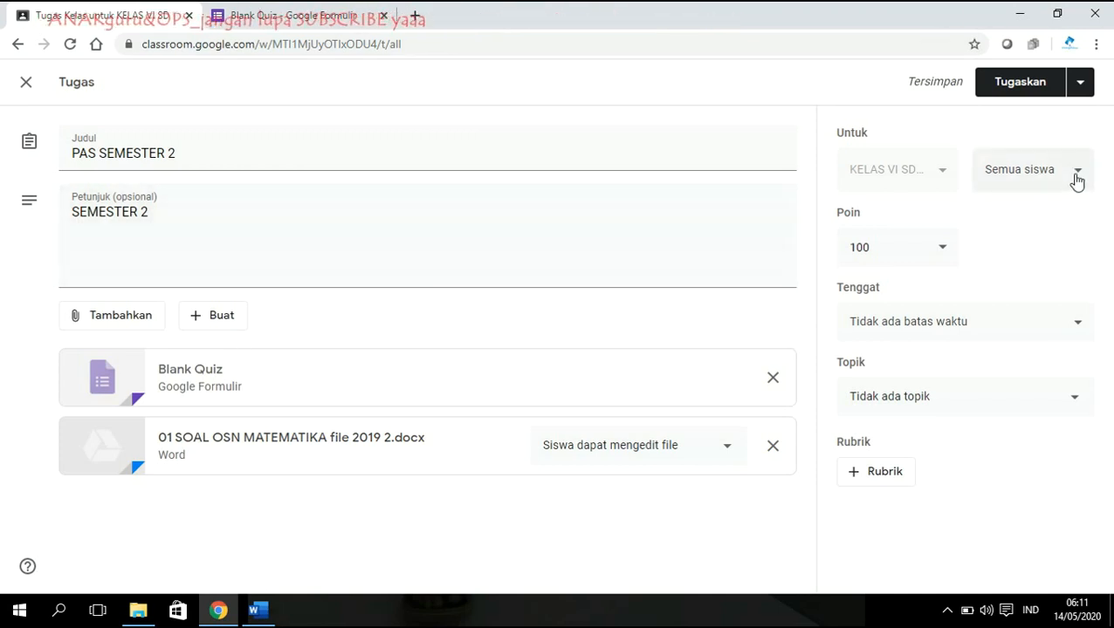
left_click(1027, 324)
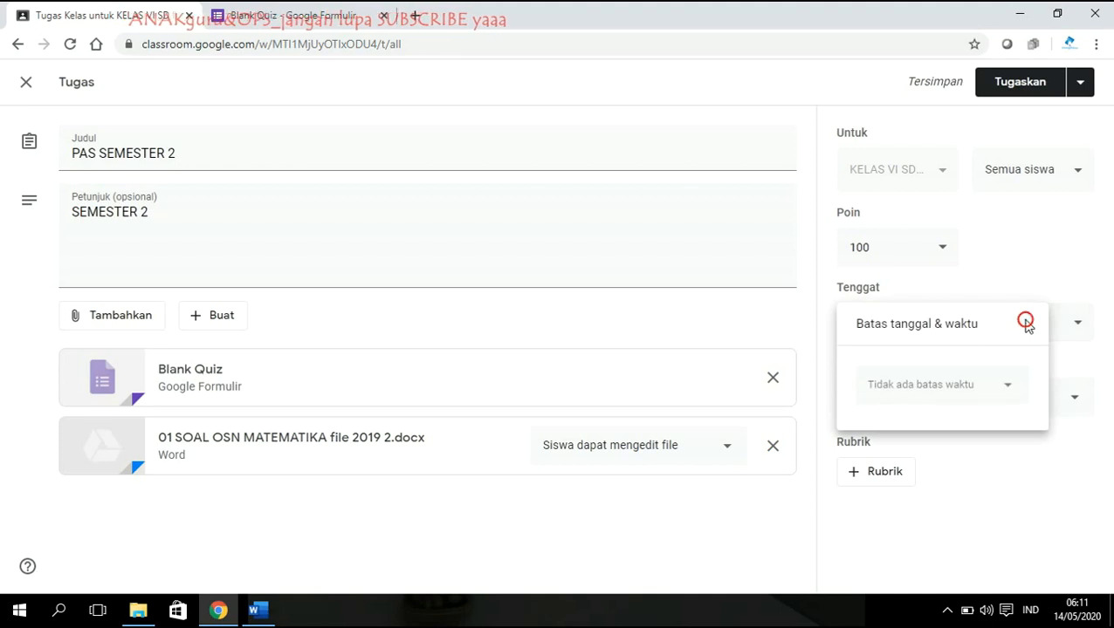
left_click(1010, 388)
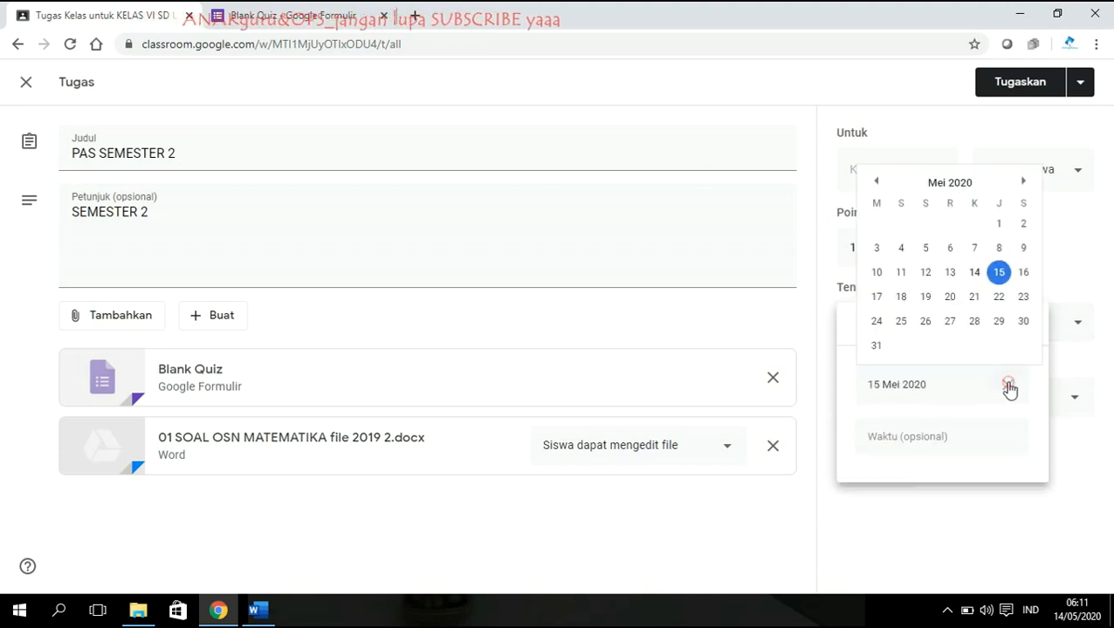
left_click(1002, 273)
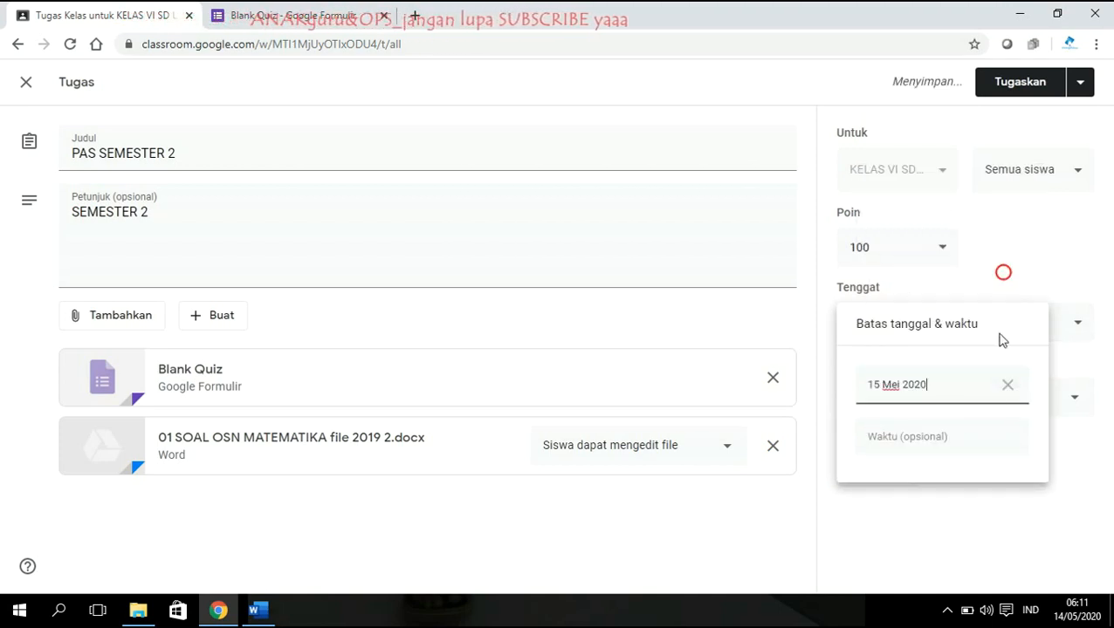
left_click(969, 436)
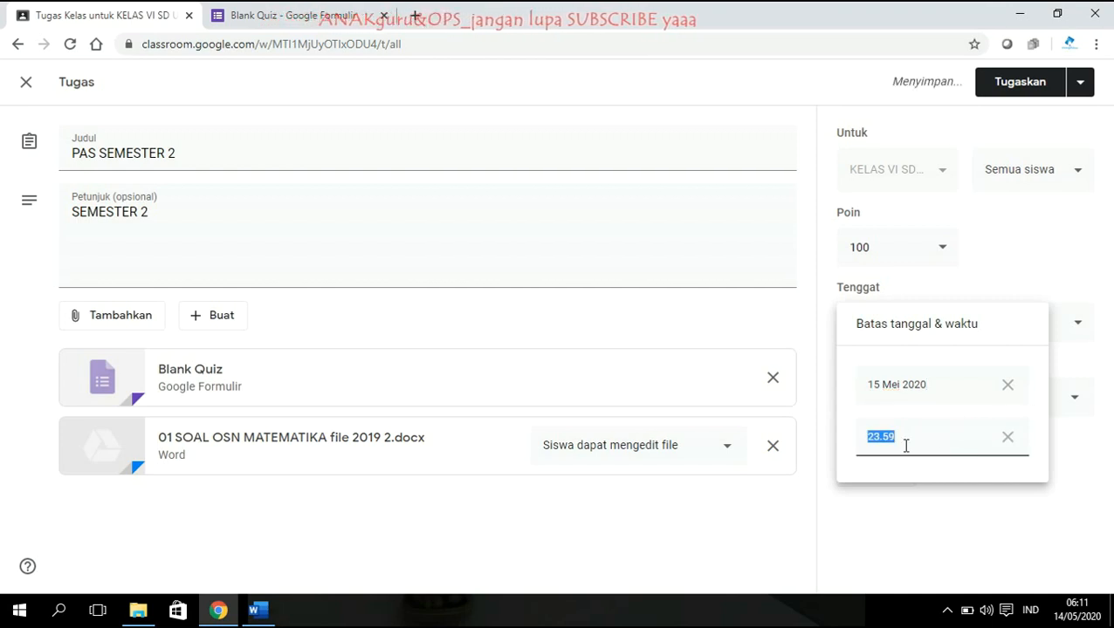
type("08")
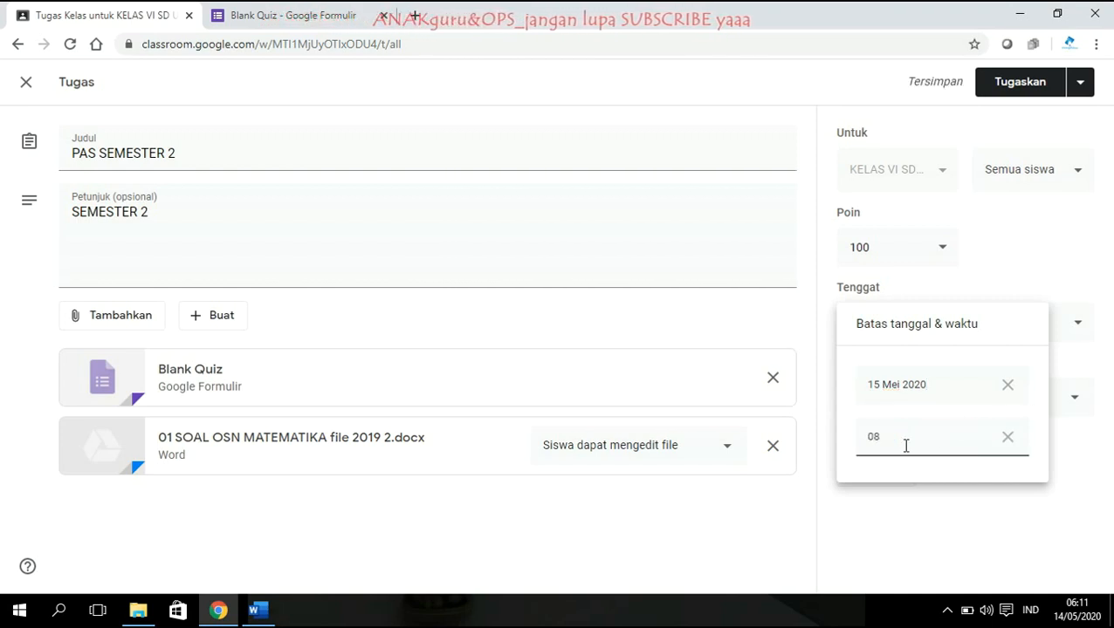
key("BackSpace")
type("9")
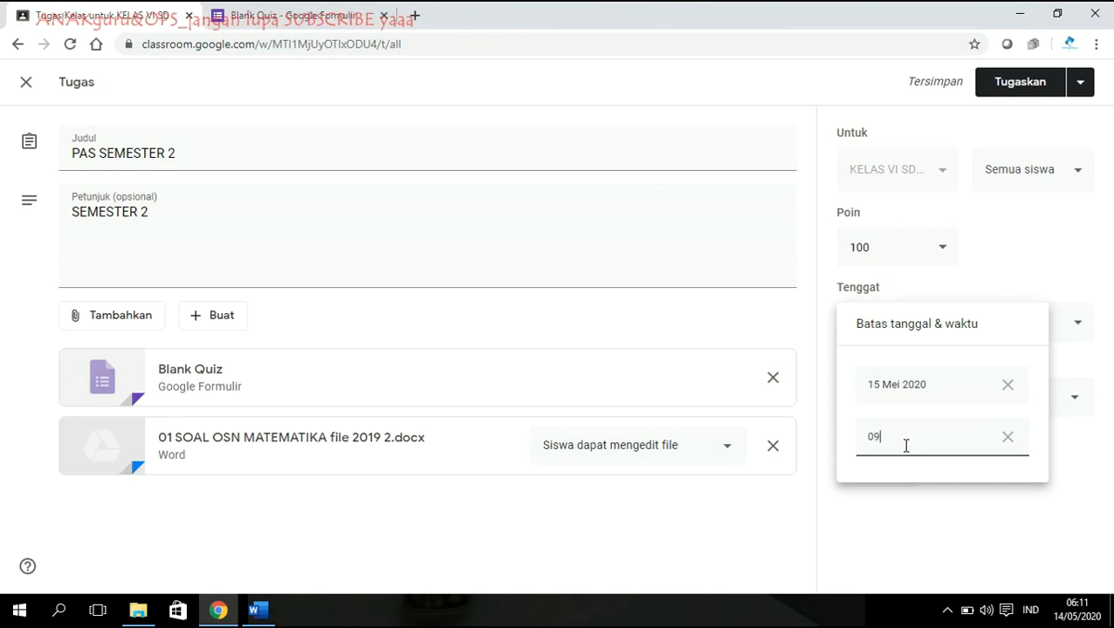
type(":30")
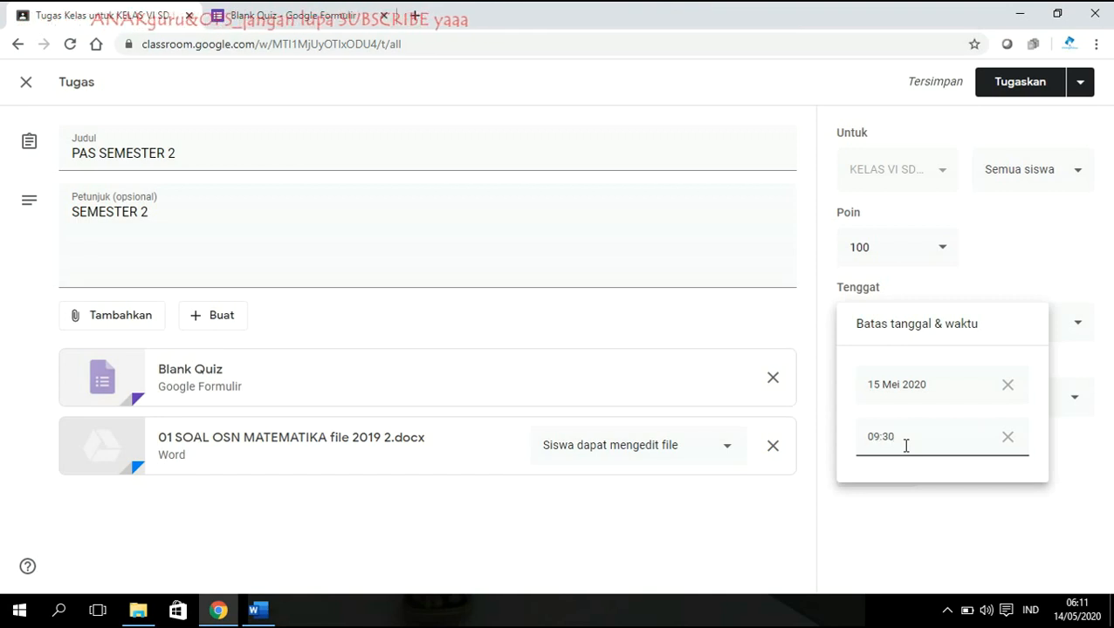
left_click(917, 556)
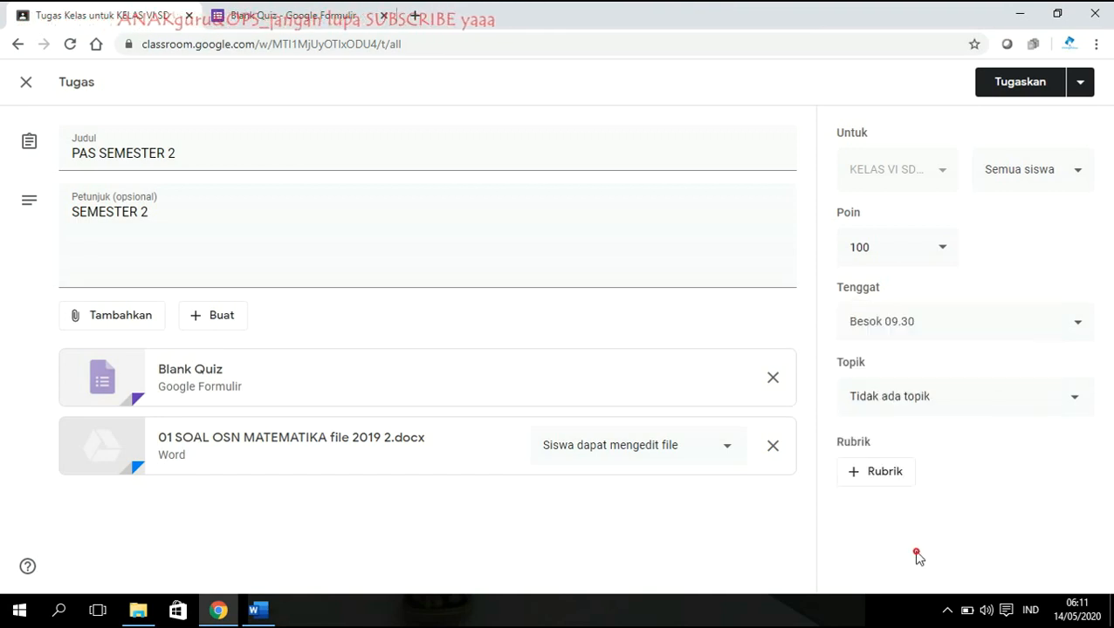
Create the topic 'MATERI BERMAIN DAN BELAJAR' and file the assignment under it.
left_click(913, 408)
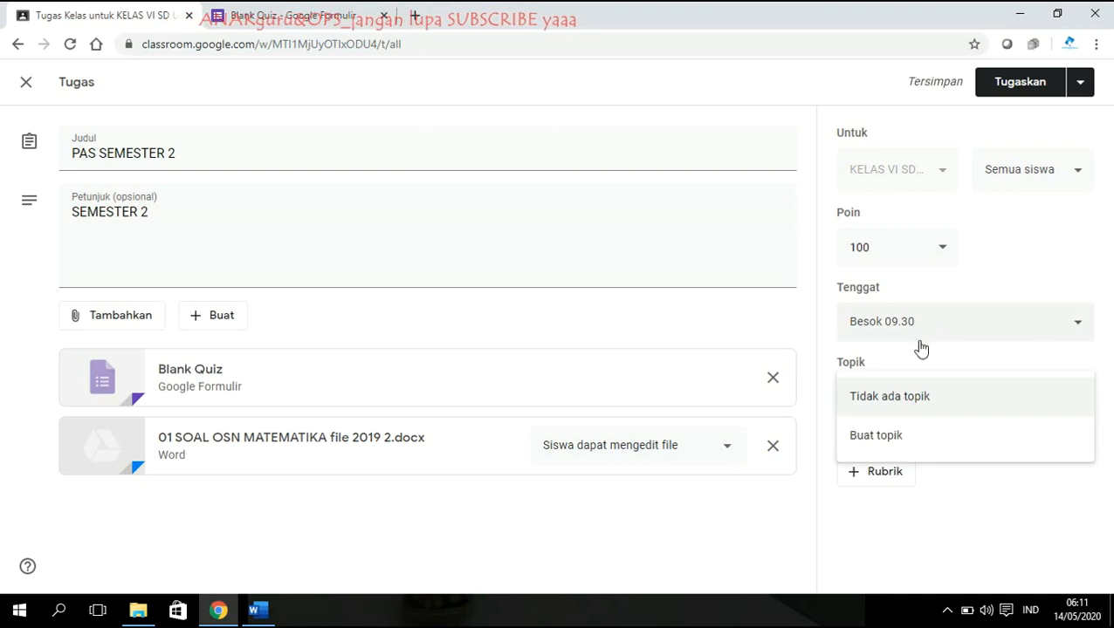
left_click(965, 515)
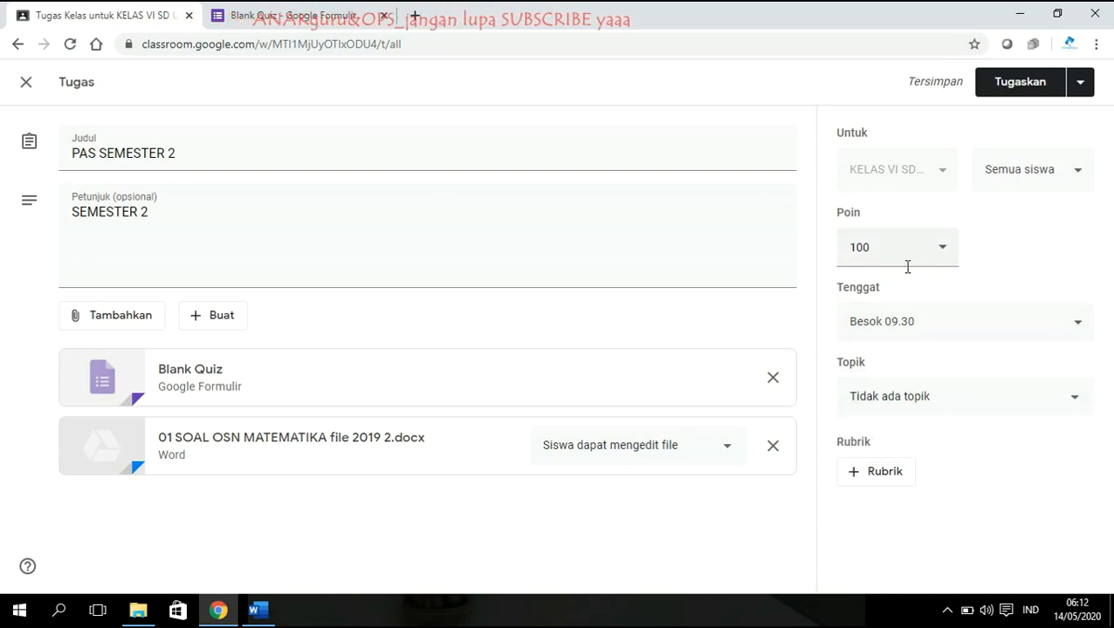
left_click(918, 400)
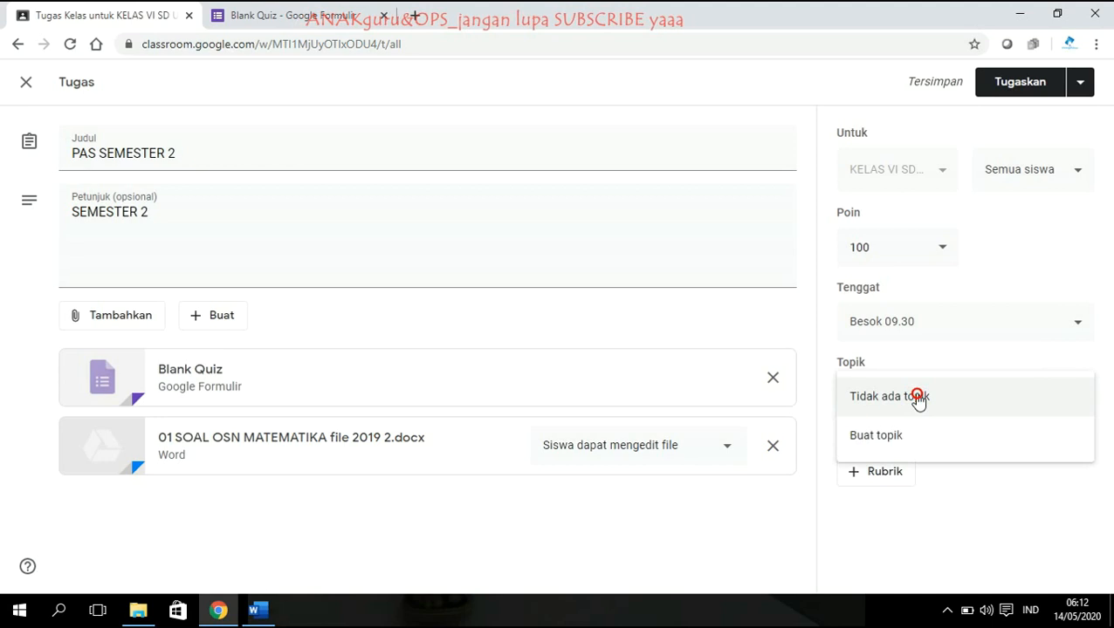
left_click(888, 433)
type("MATERI BER")
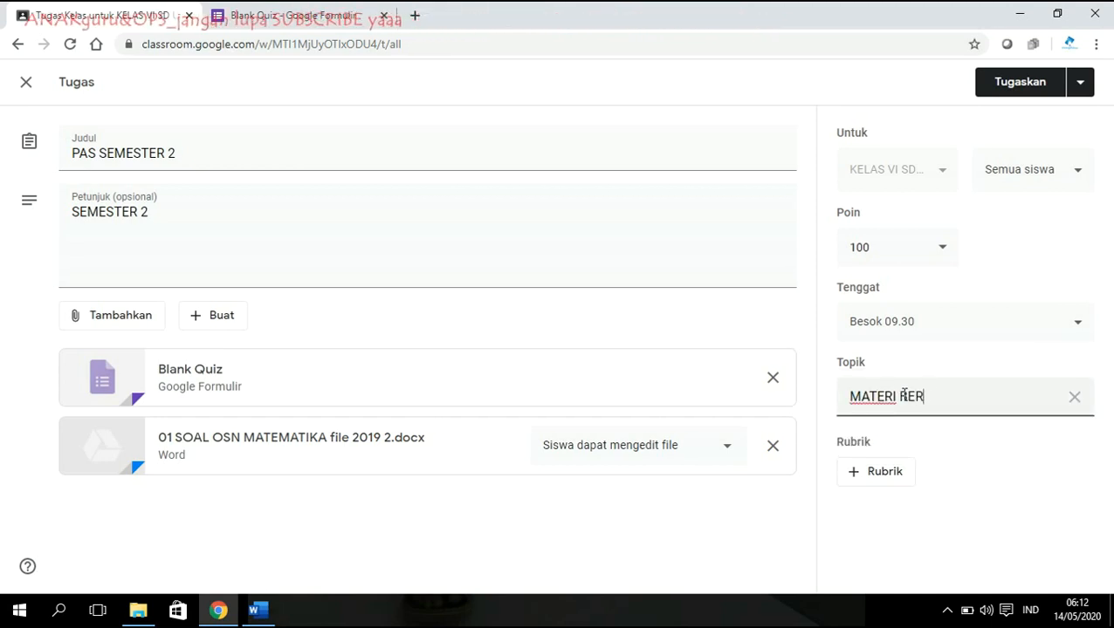
type("MAIN DAN BELAJAR")
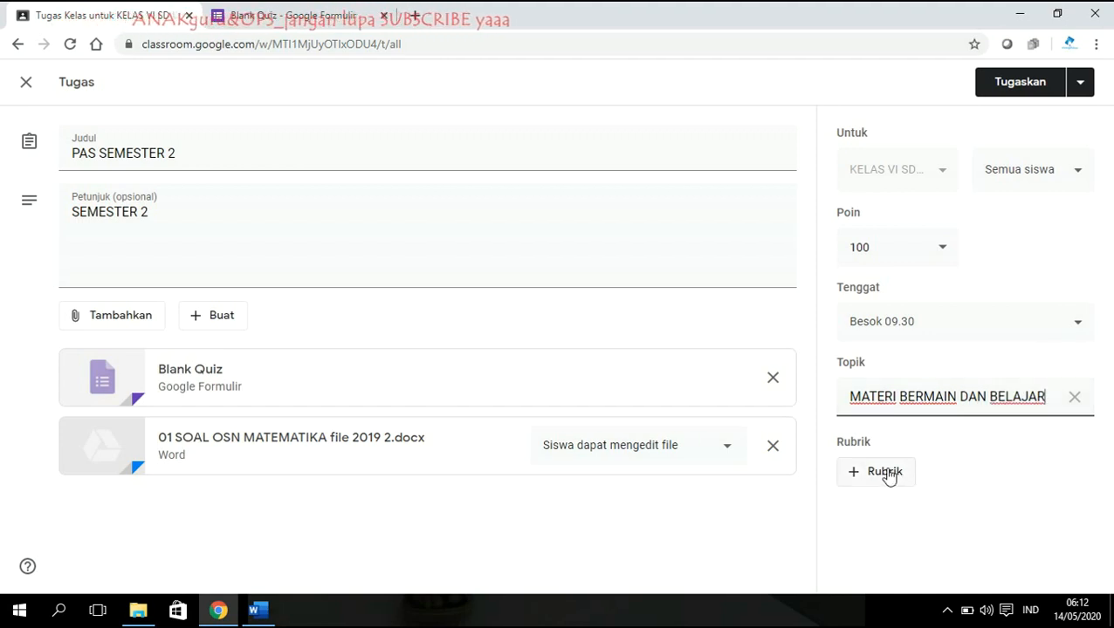
left_click(1009, 460)
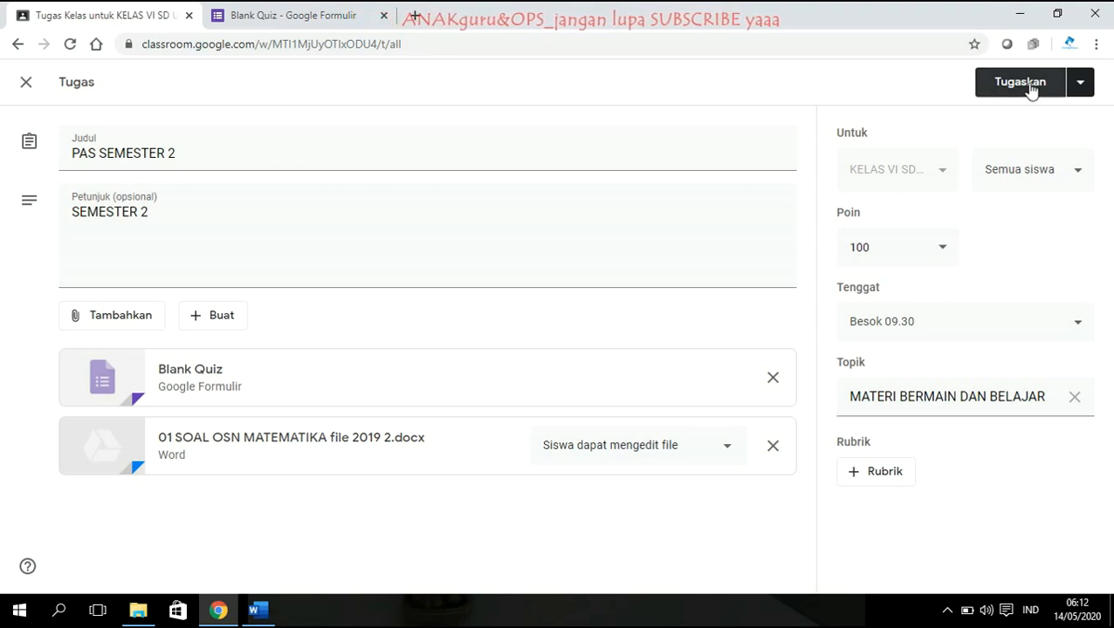
Publish PAS SEMESTER 2 immediately with Tugaskan, cancelling the Jadwalkan scheduling option.
left_click(1086, 87)
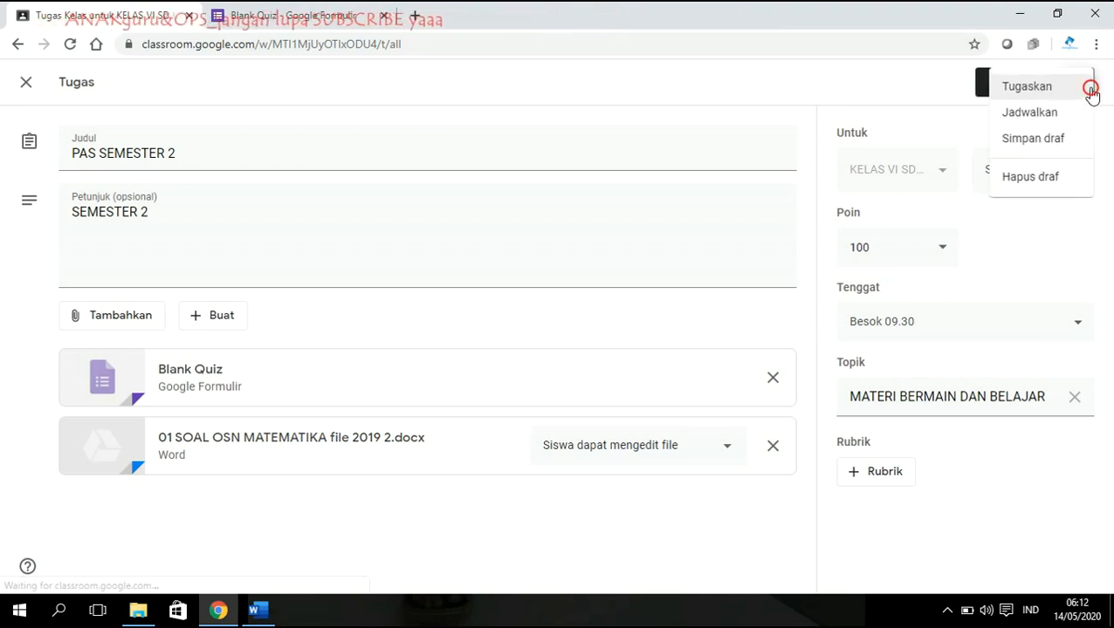
left_click(1013, 113)
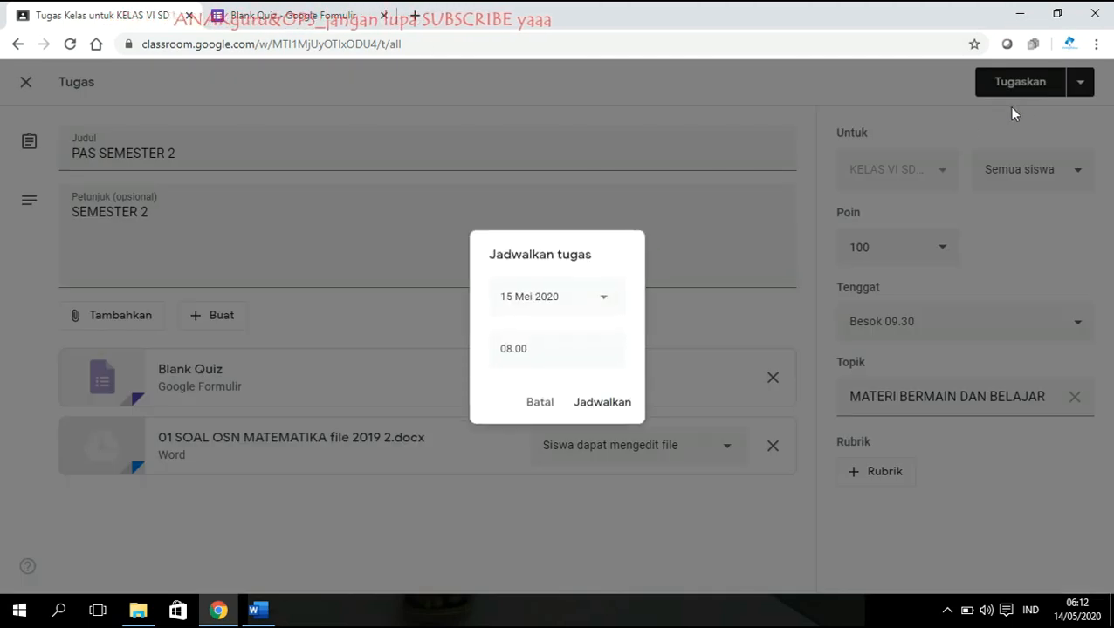
left_click(541, 403)
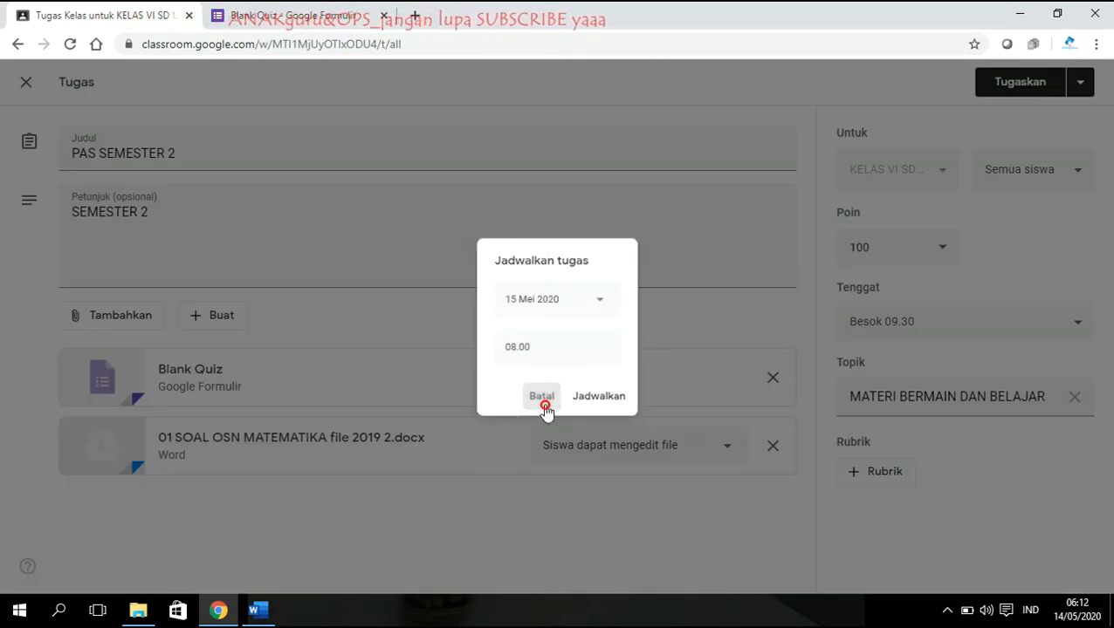
left_click(1011, 87)
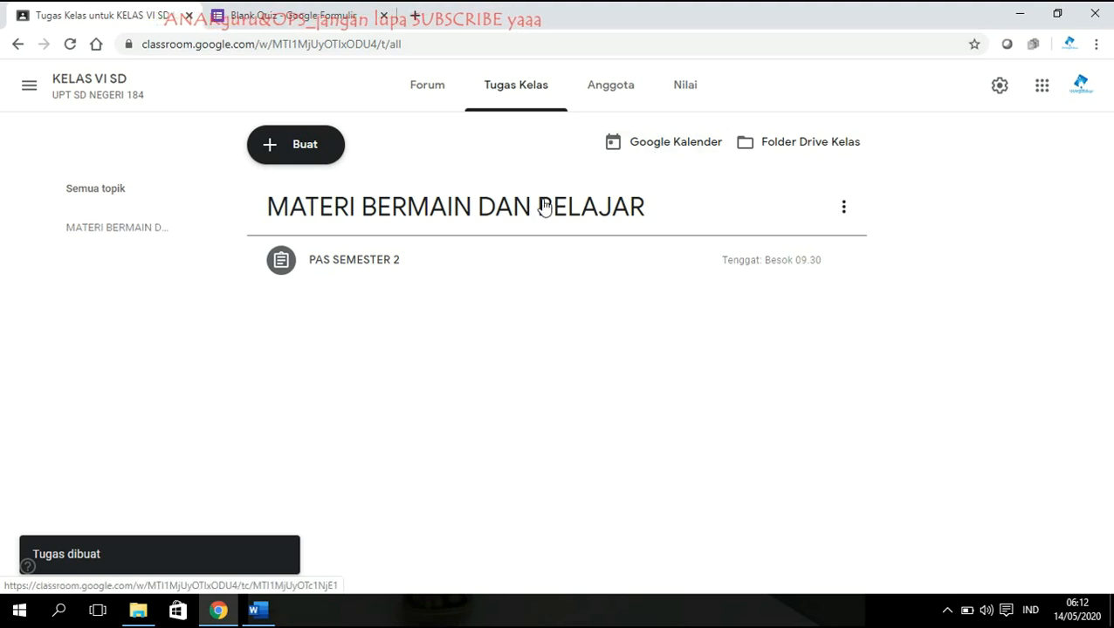
left_click(797, 149)
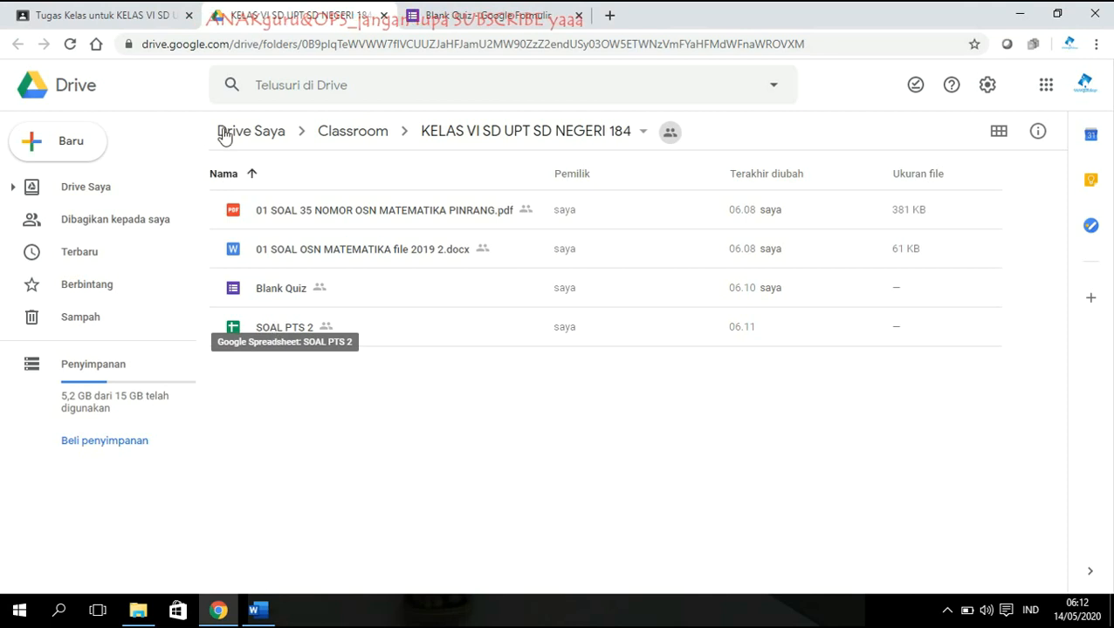
left_click(100, 13)
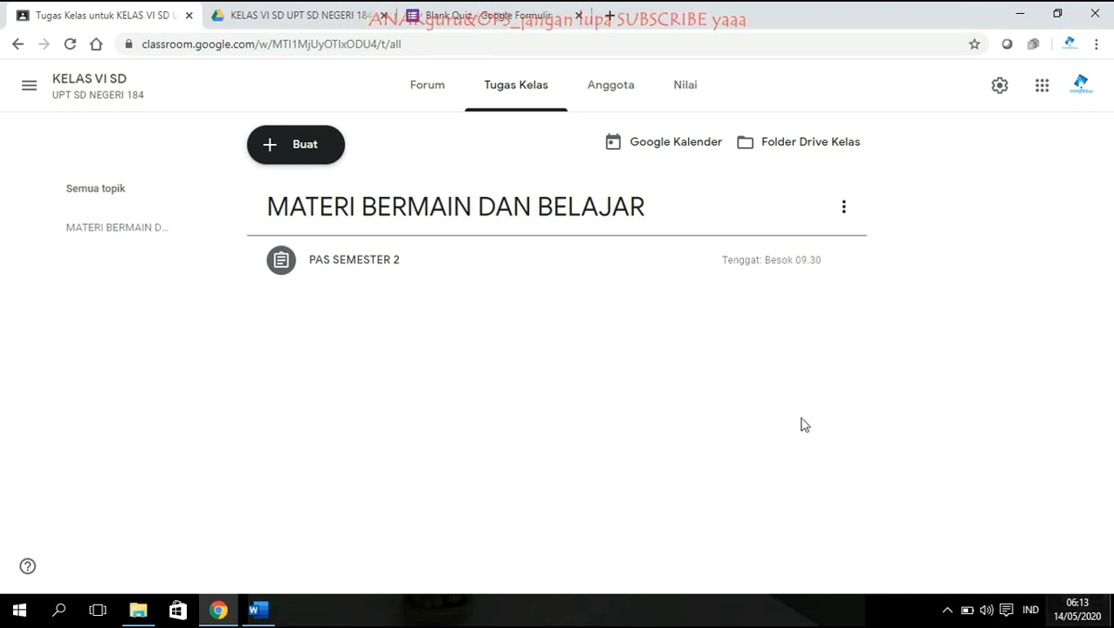
On the Anggota page, add the student's e-mail address as an invitee in Undang siswa.
left_click(607, 98)
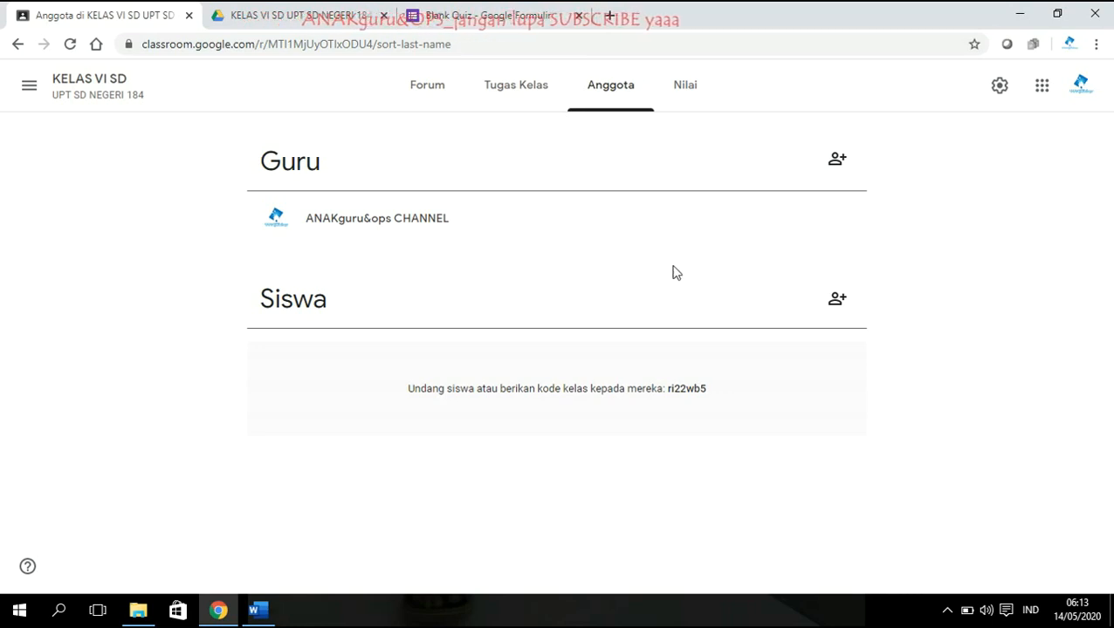
left_click(836, 301)
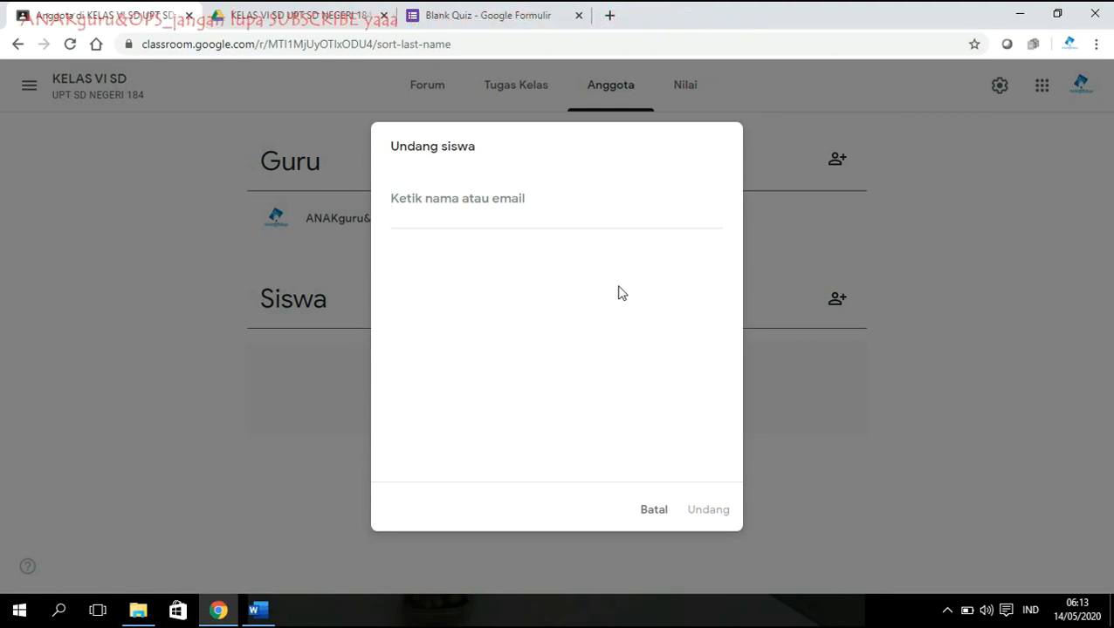
left_click(460, 194)
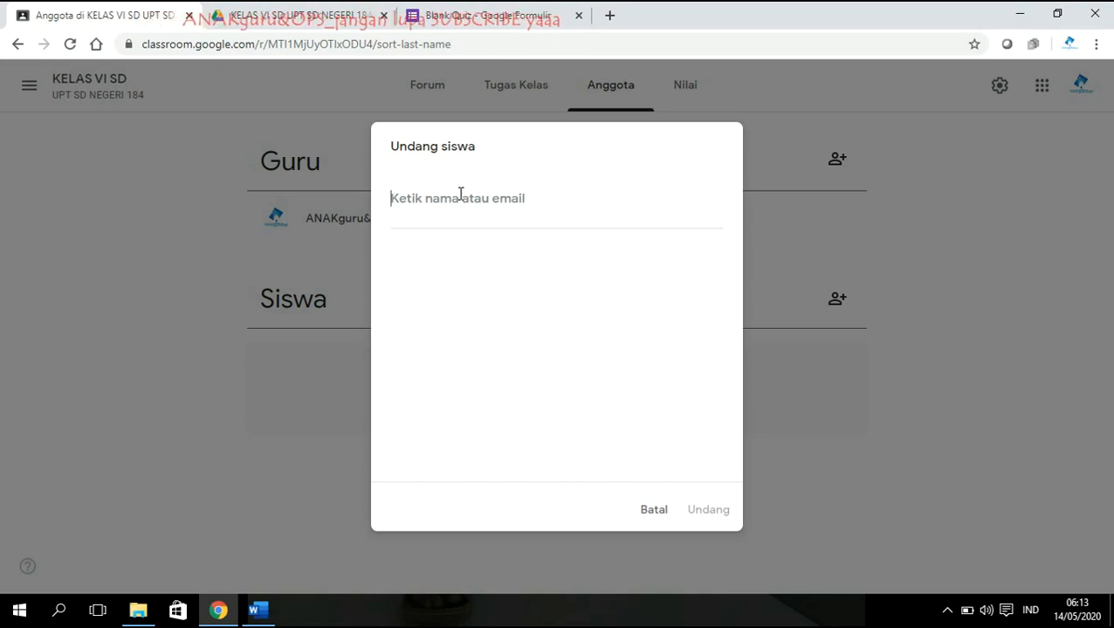
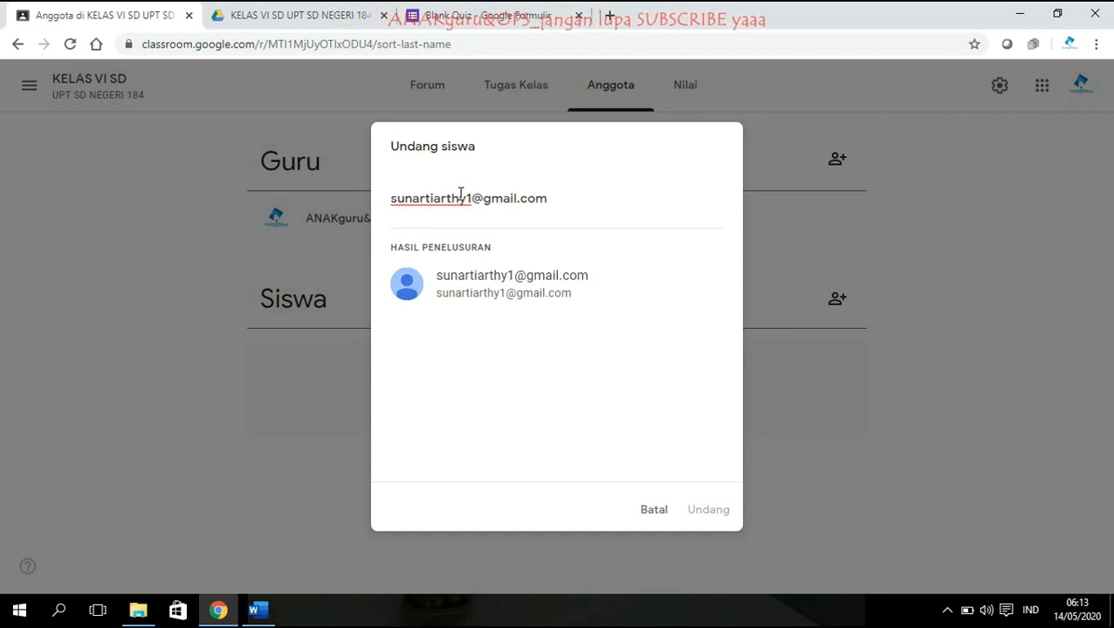
left_click(562, 302)
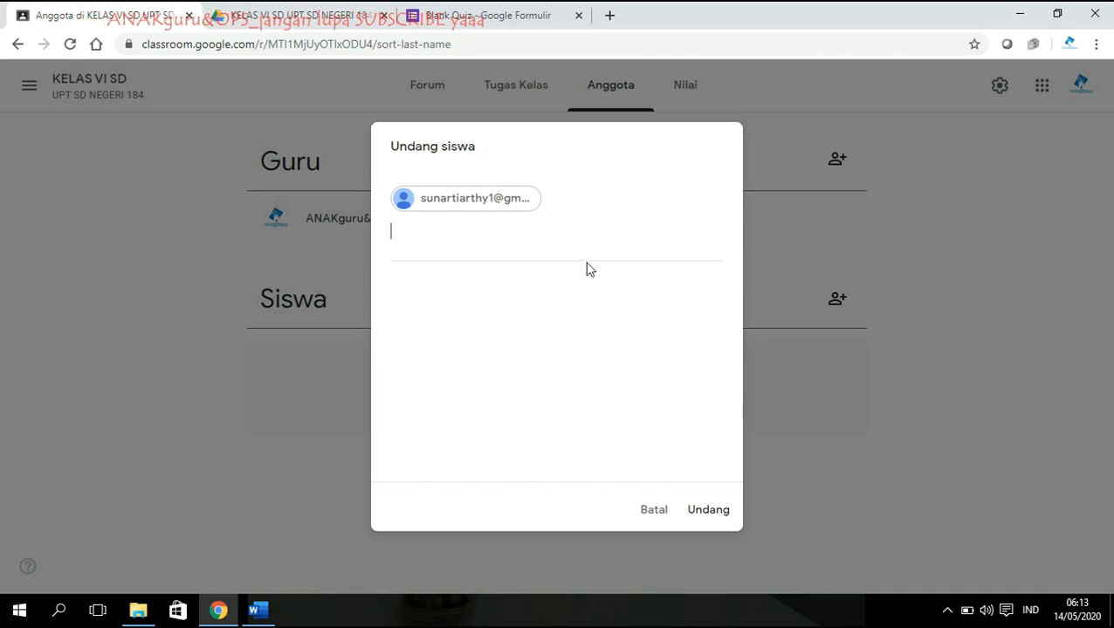
Send the student invitation, reload to show the student listed, and dismiss the tip.
left_click(712, 519)
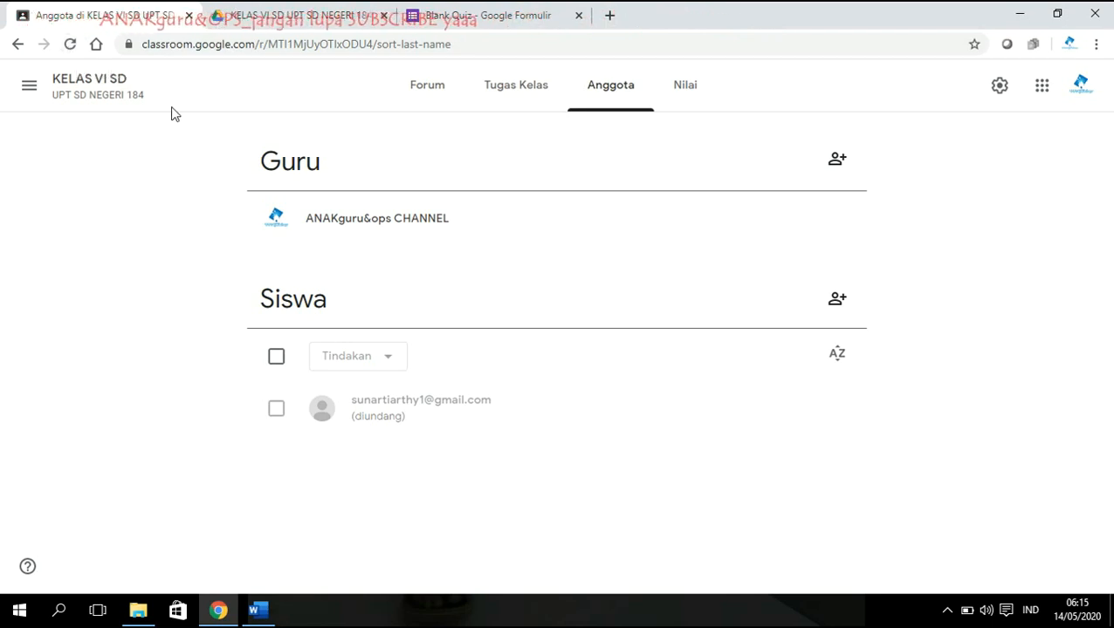
left_click(71, 44)
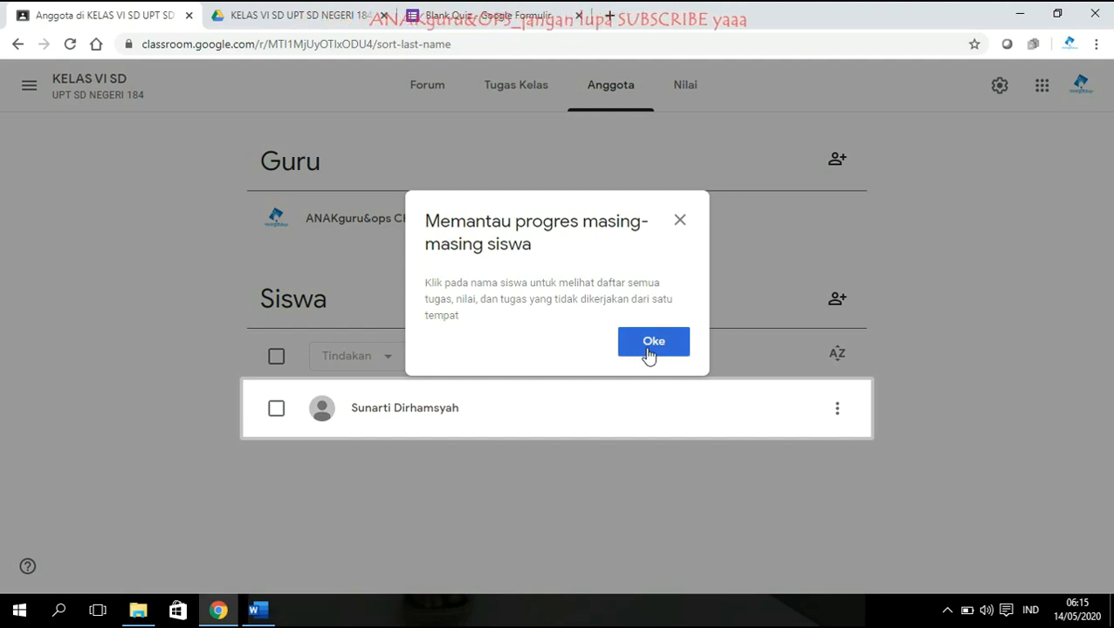
left_click(650, 348)
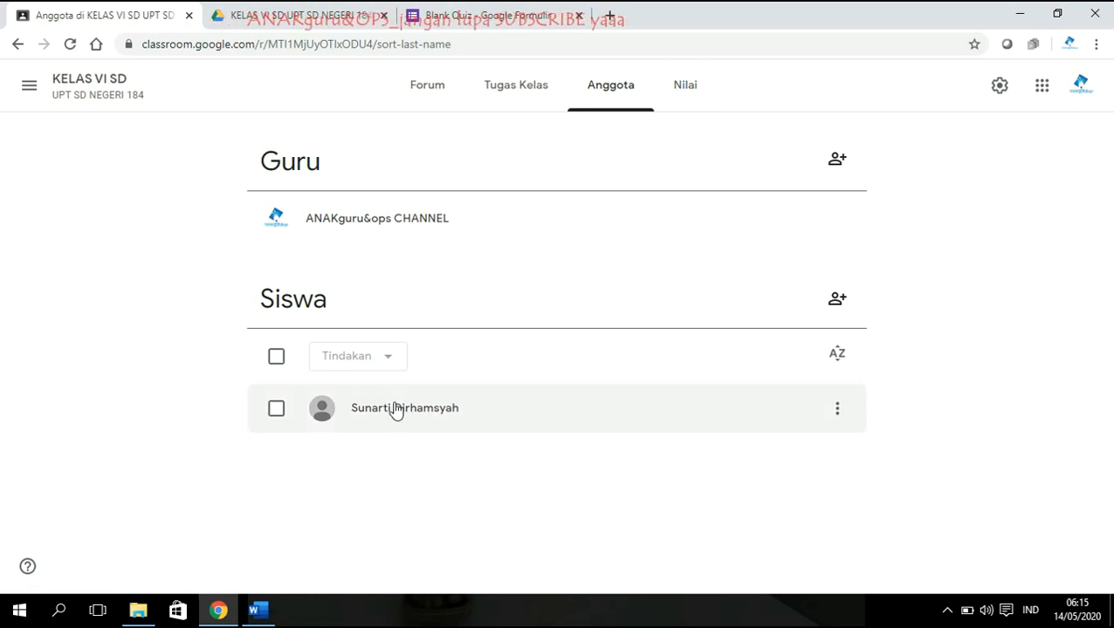
left_click(516, 87)
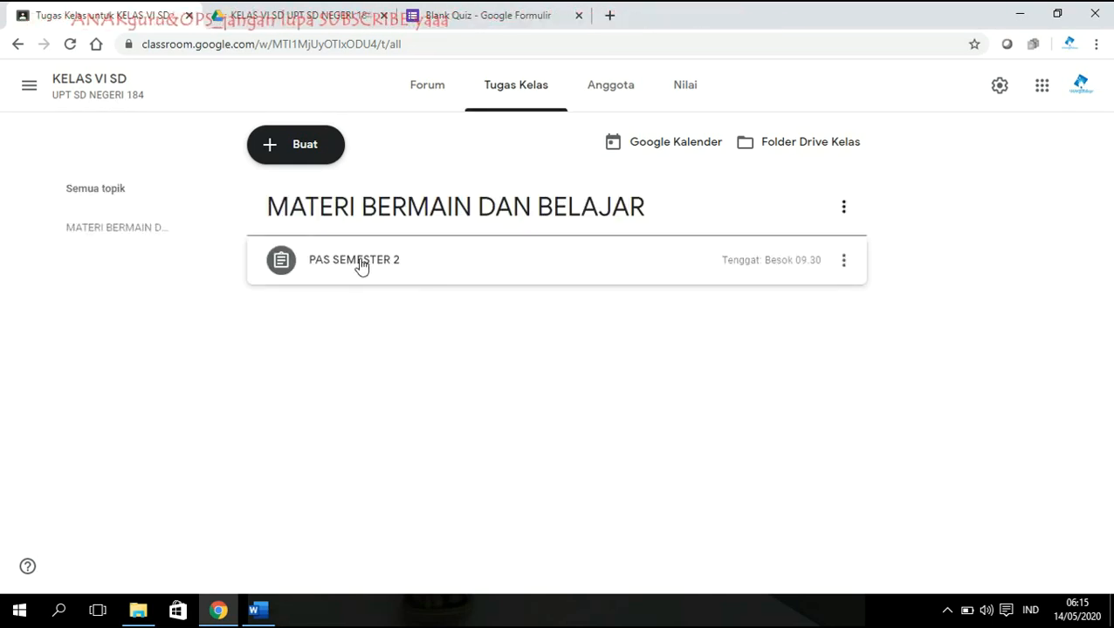
Open the PAS SEMESTER 2 options menu, then return to the class members list.
left_click(844, 261)
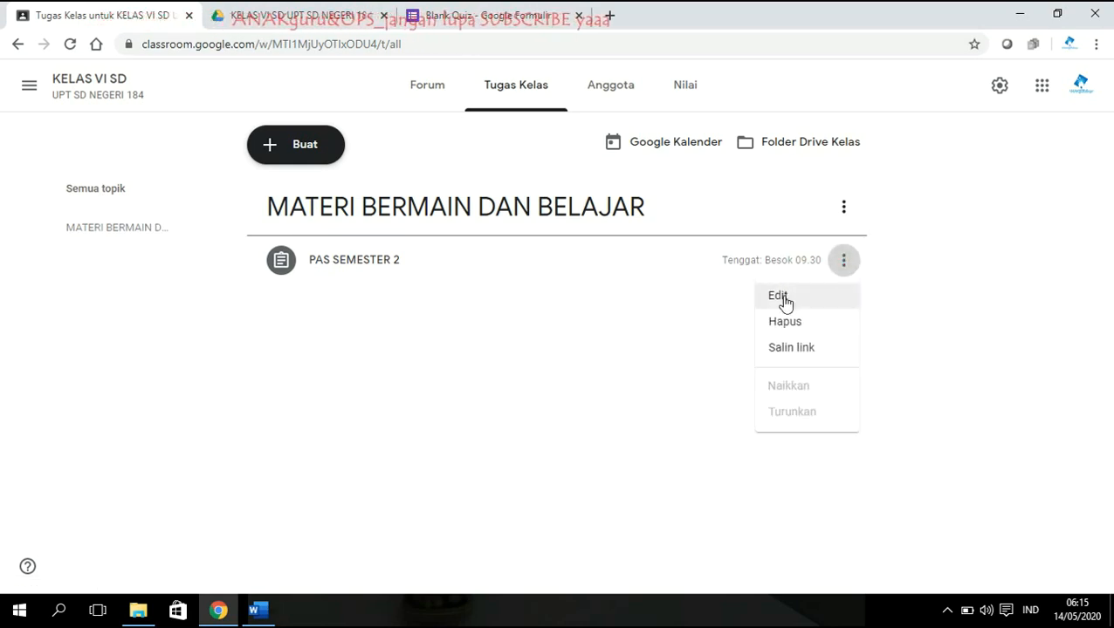
left_click(609, 87)
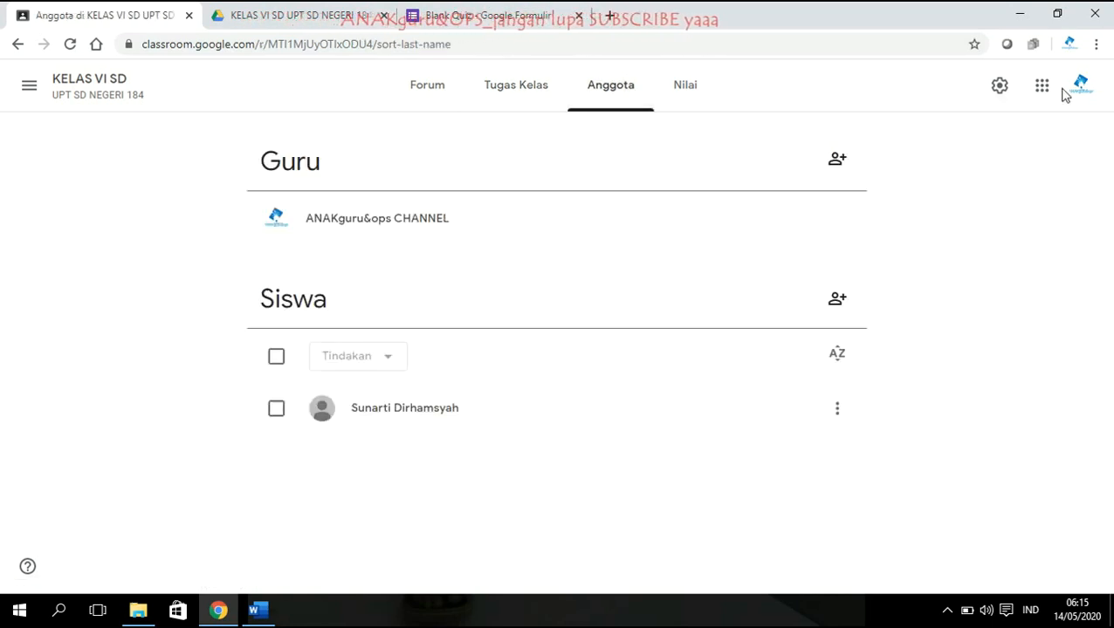
Show the Nilai gradebook with the PAS SEMESTER 2 column, dismissing gradebook and Forum tips.
left_click(686, 87)
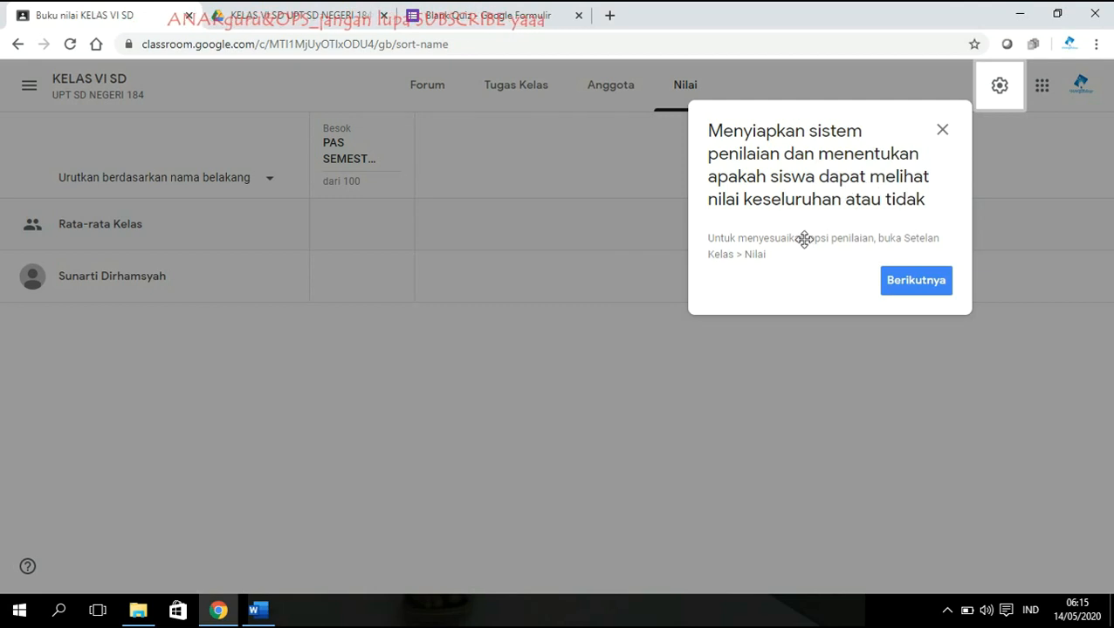
left_click(900, 282)
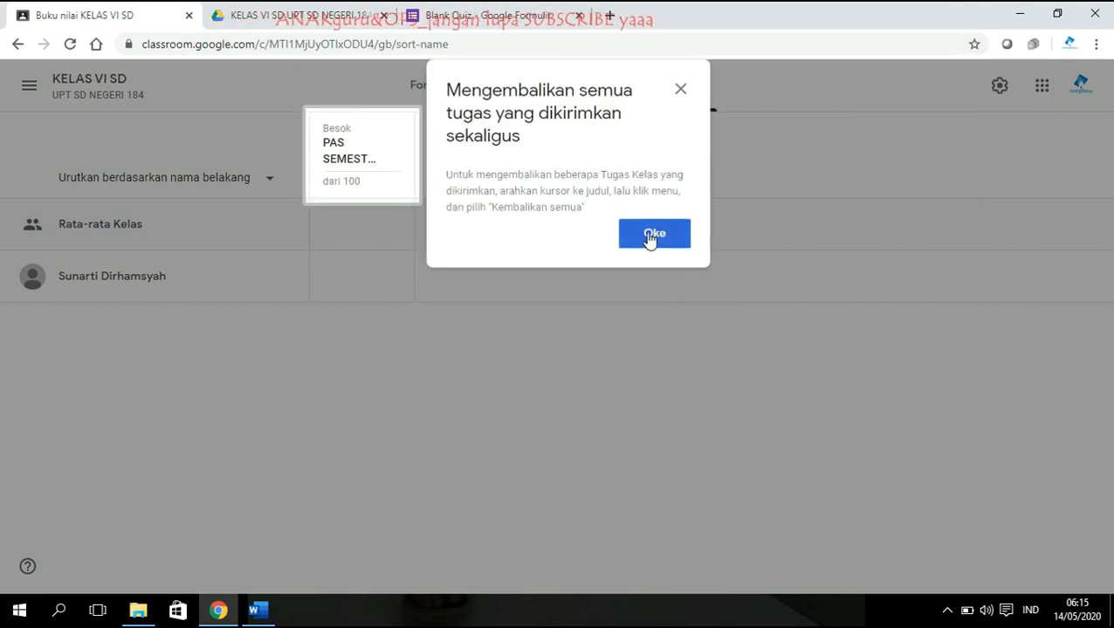
left_click(649, 235)
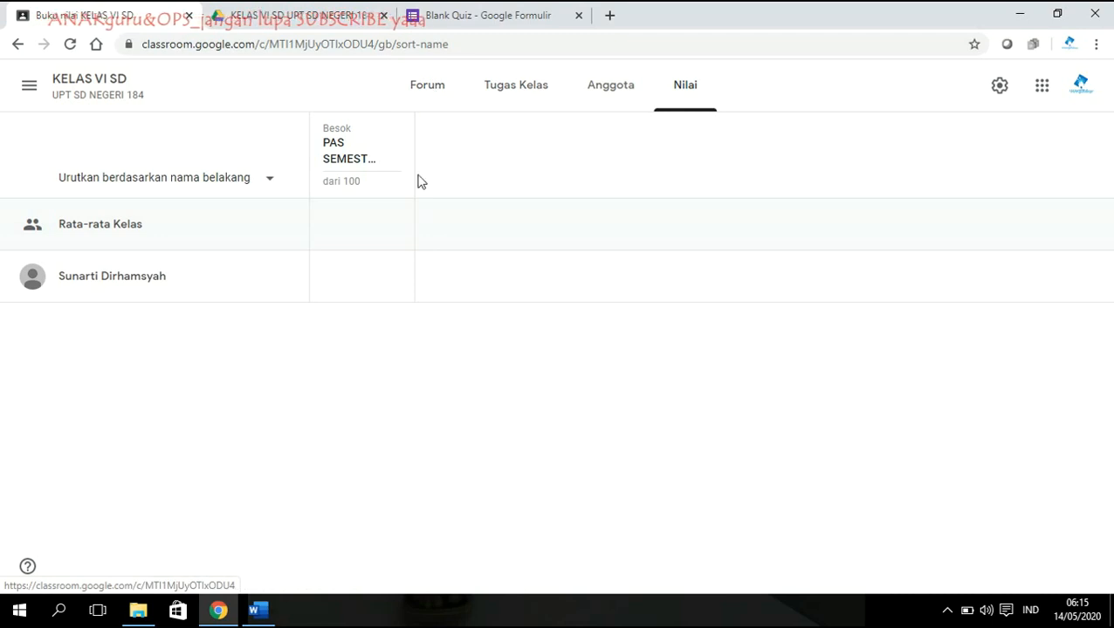
left_click(423, 105)
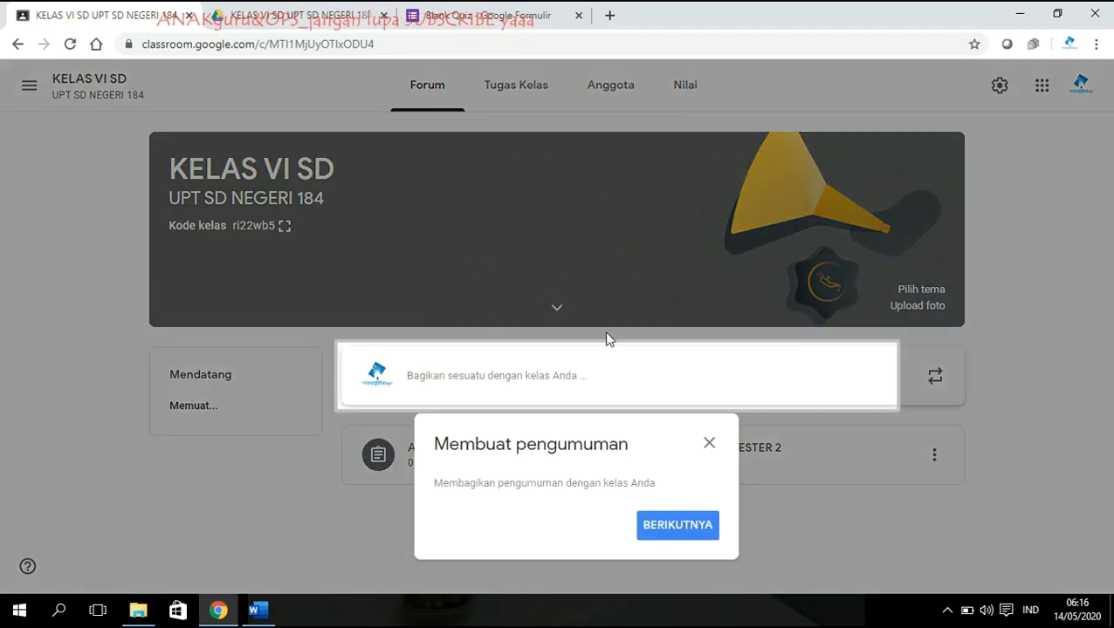
left_click(680, 527)
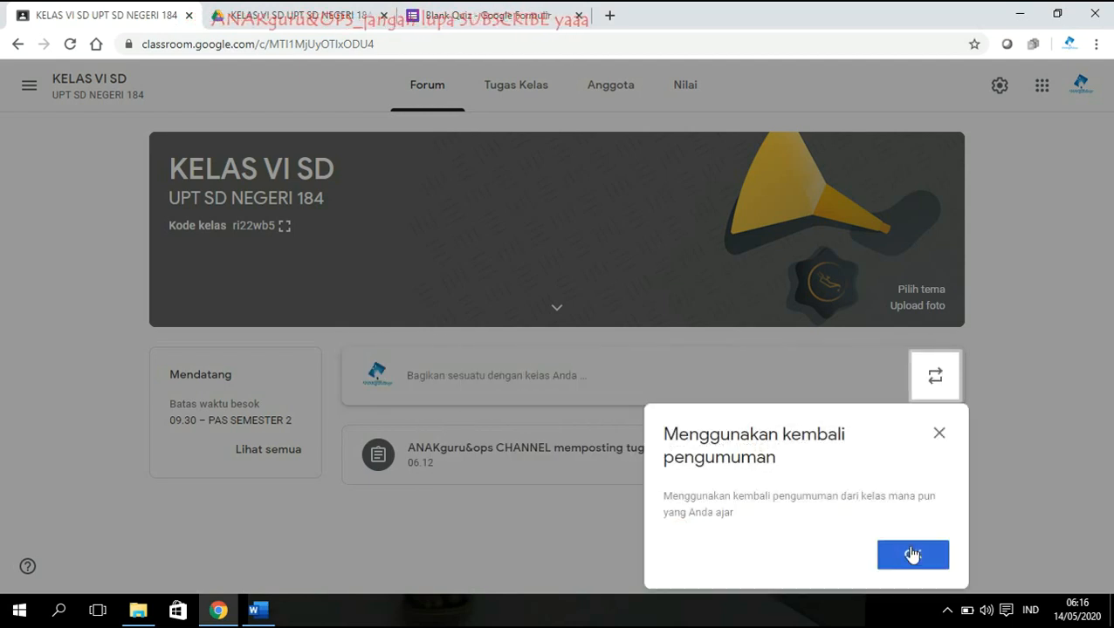
left_click(917, 567)
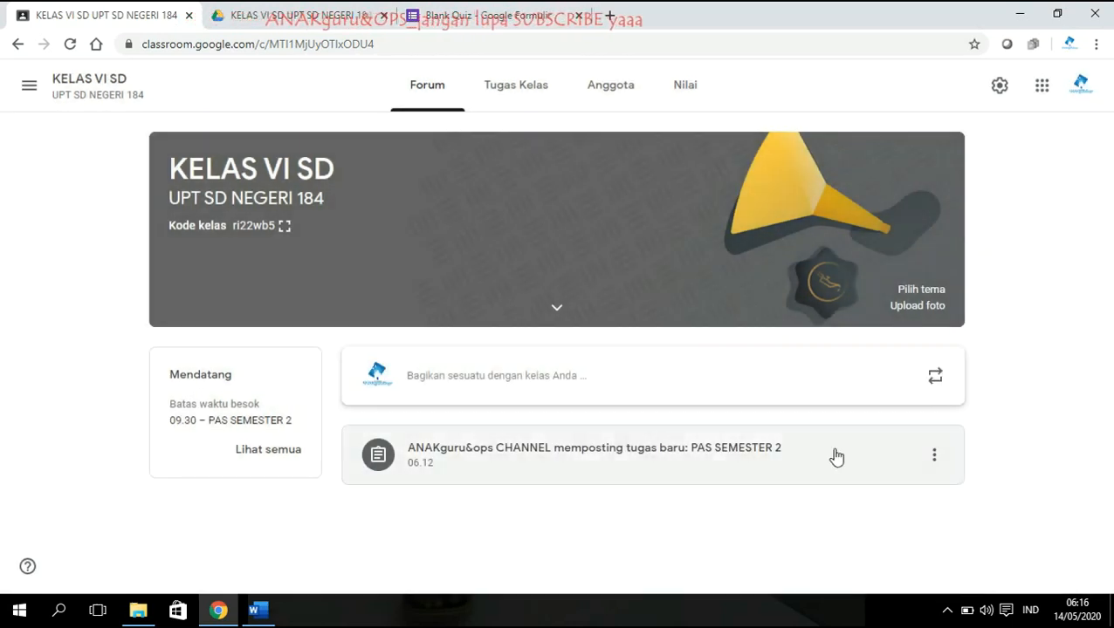
left_click(685, 94)
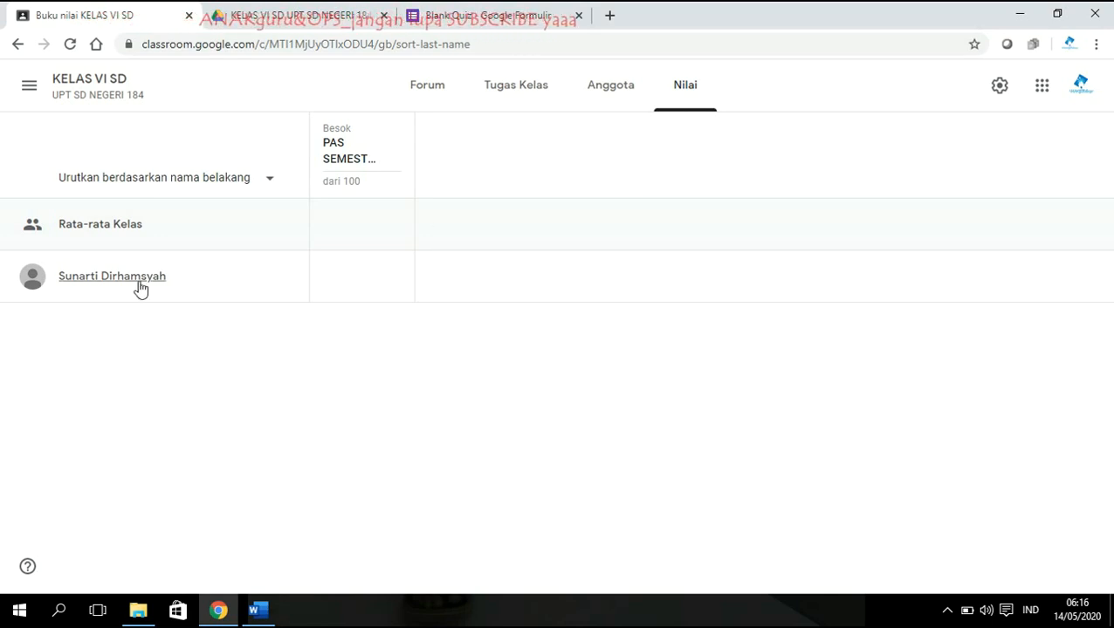
mouse_move(376, 280)
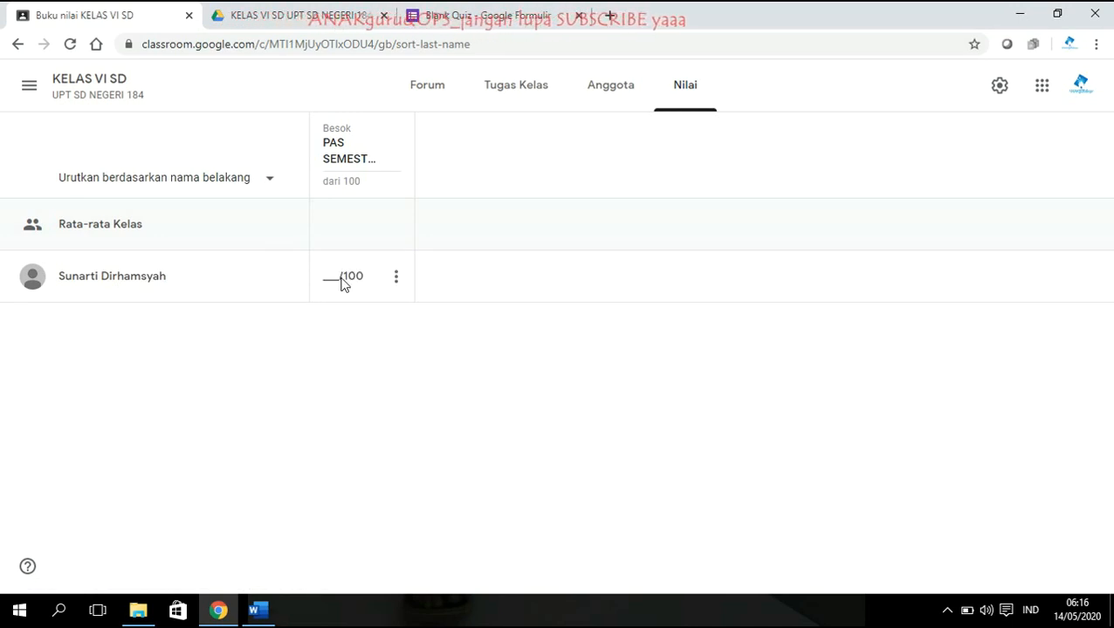
left_click(396, 277)
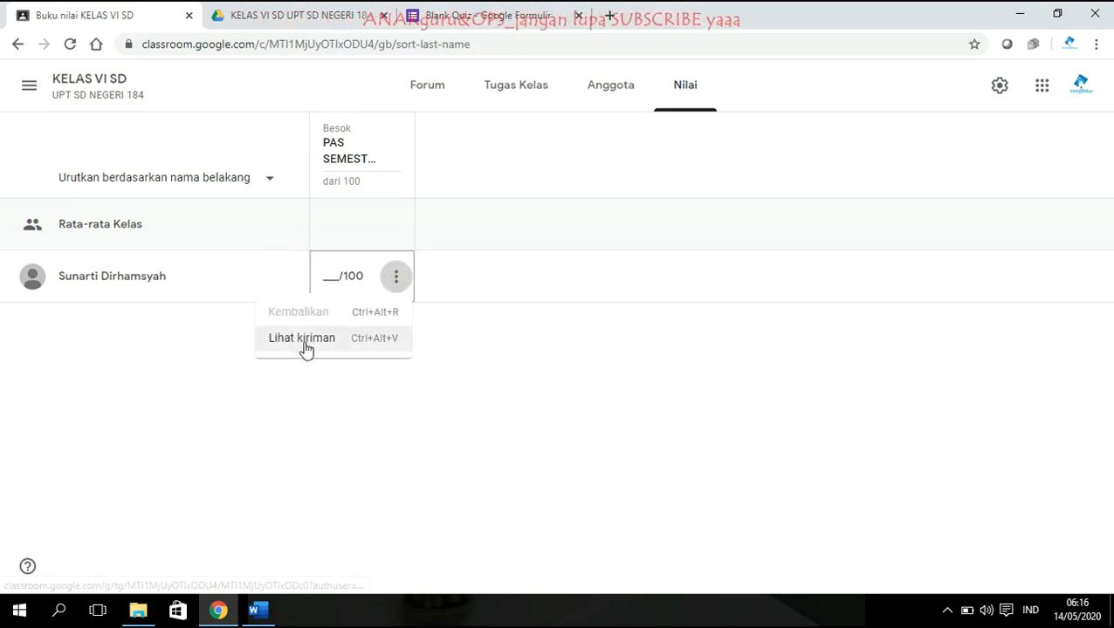
left_click(306, 346)
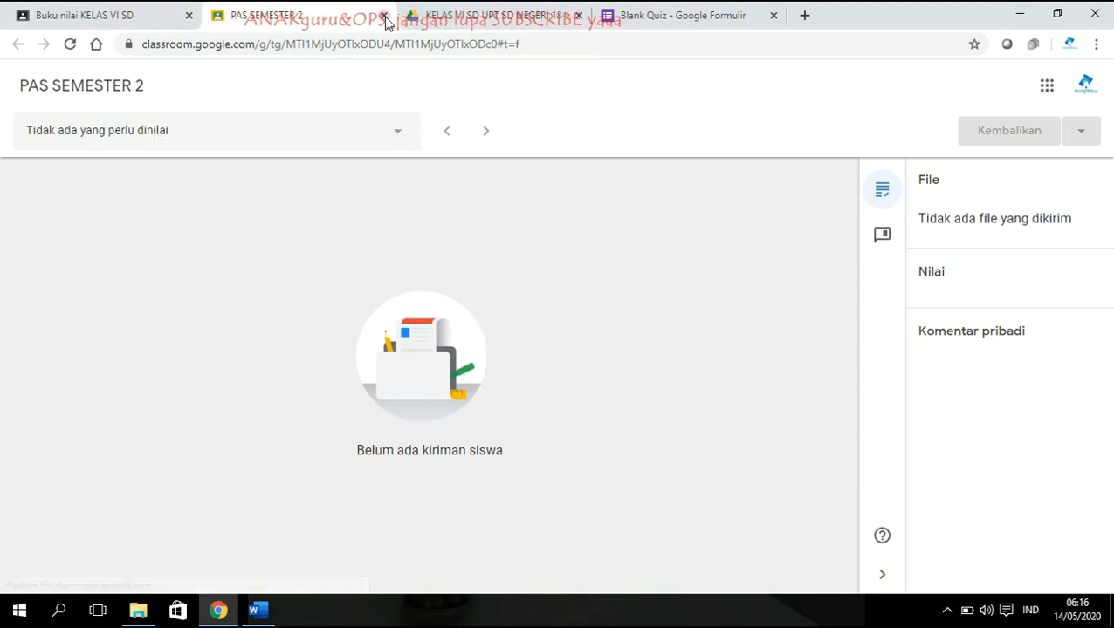
left_click(383, 16)
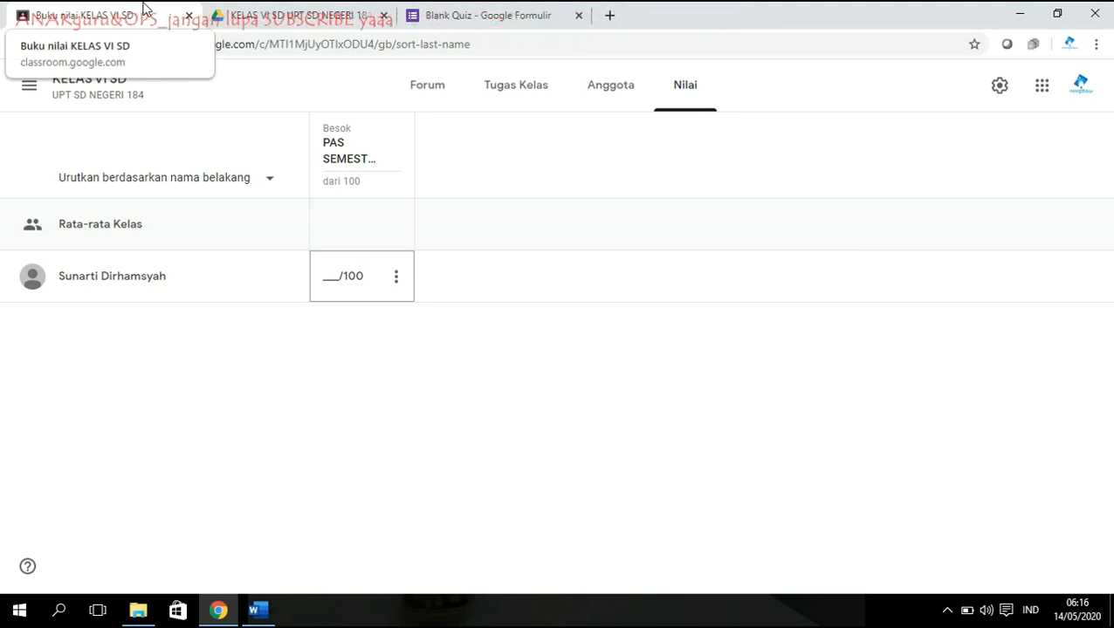
Edit PAS SEMESTER 2 to be due 14 May 2020 at 06:17 and save it.
left_click(513, 89)
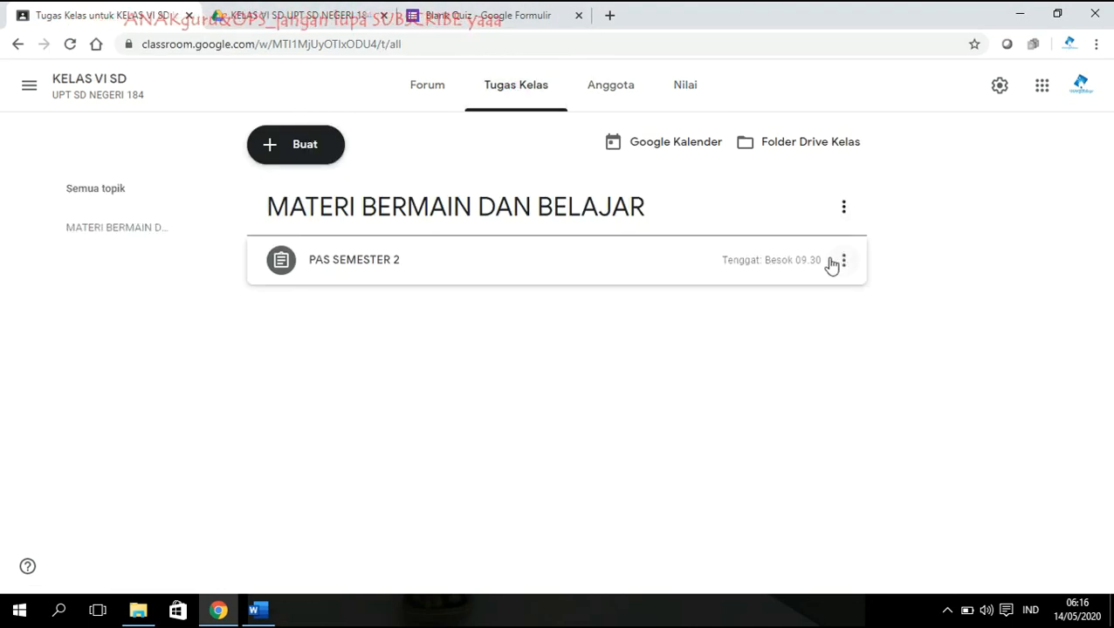
left_click(840, 260)
left_click(779, 297)
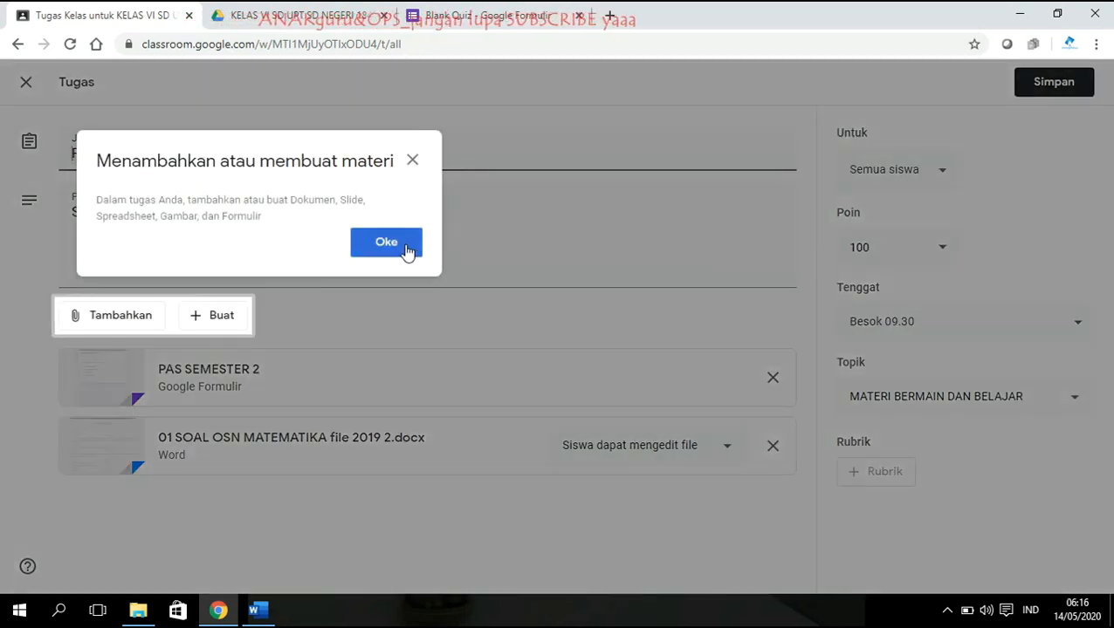
left_click(406, 248)
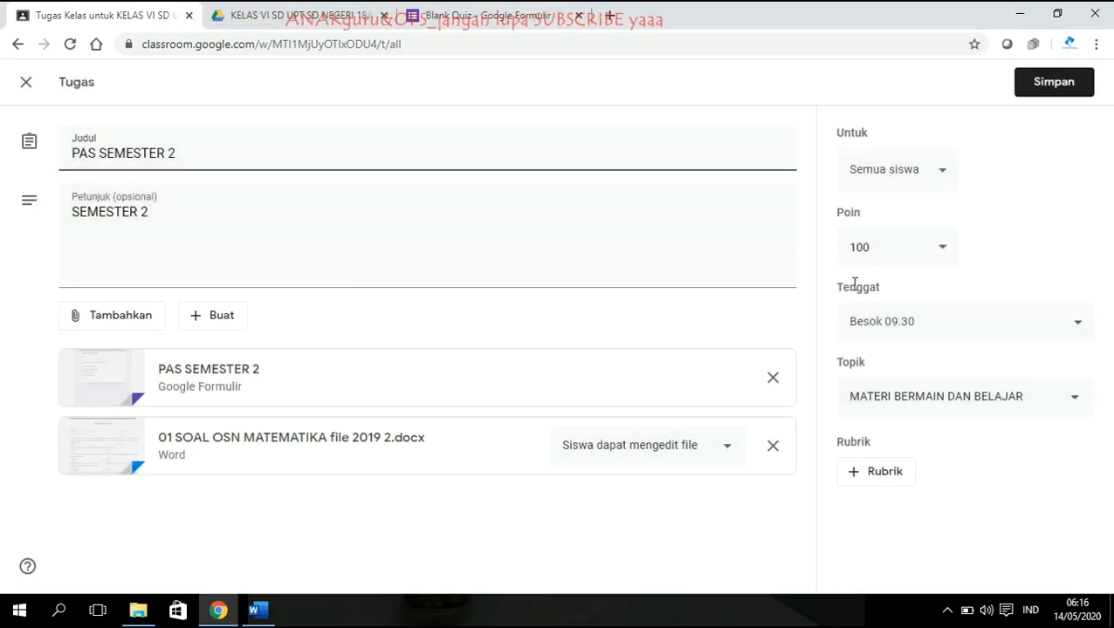
left_click(1068, 330)
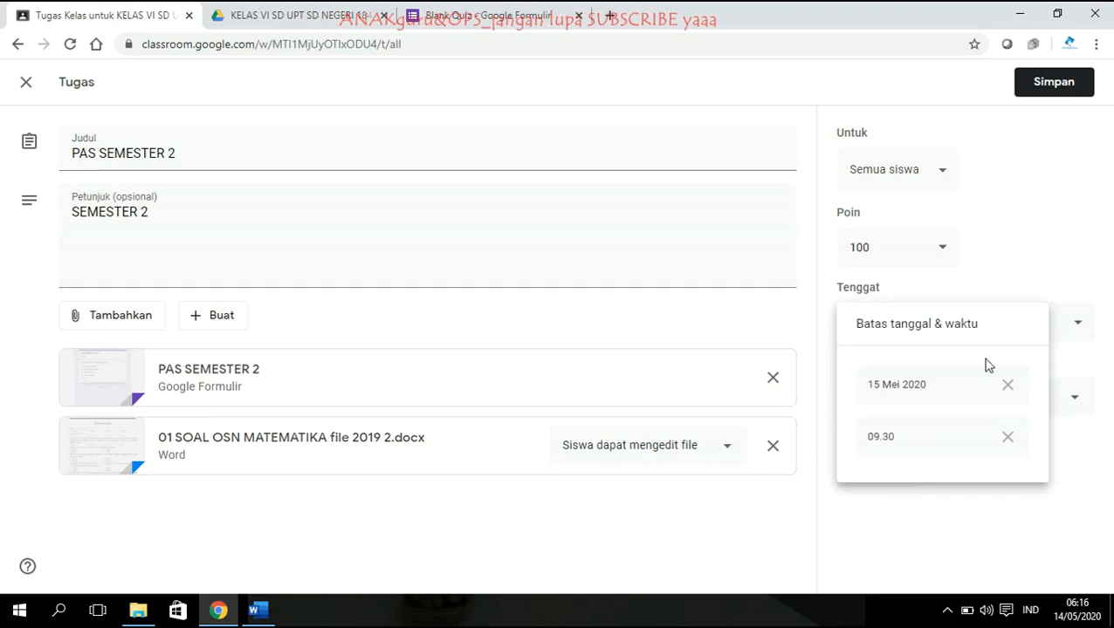
left_click(914, 386)
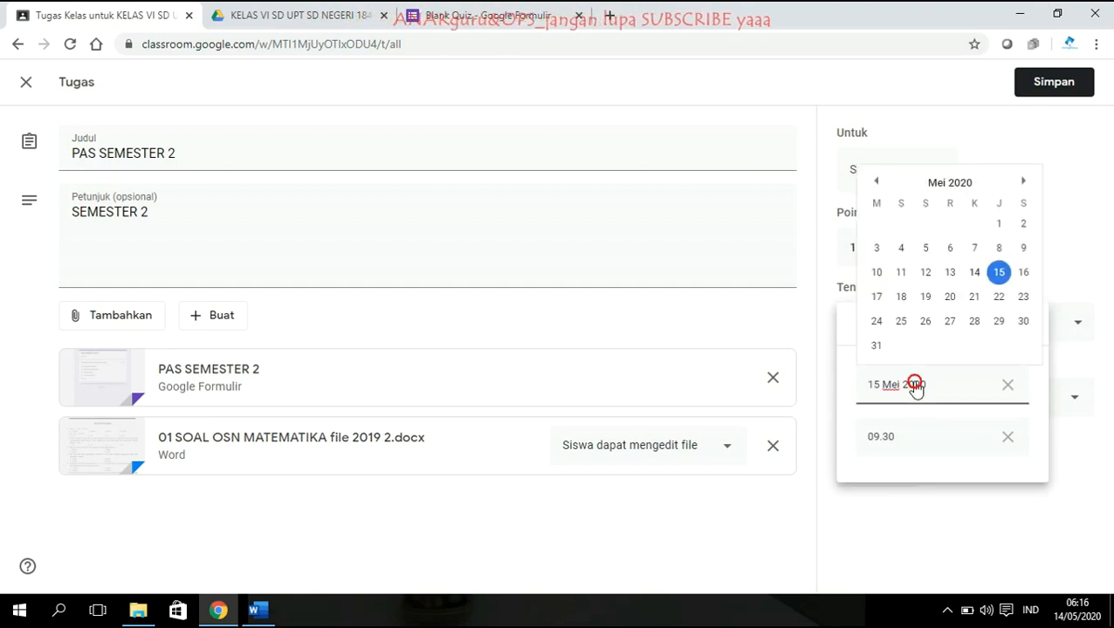
left_click(975, 273)
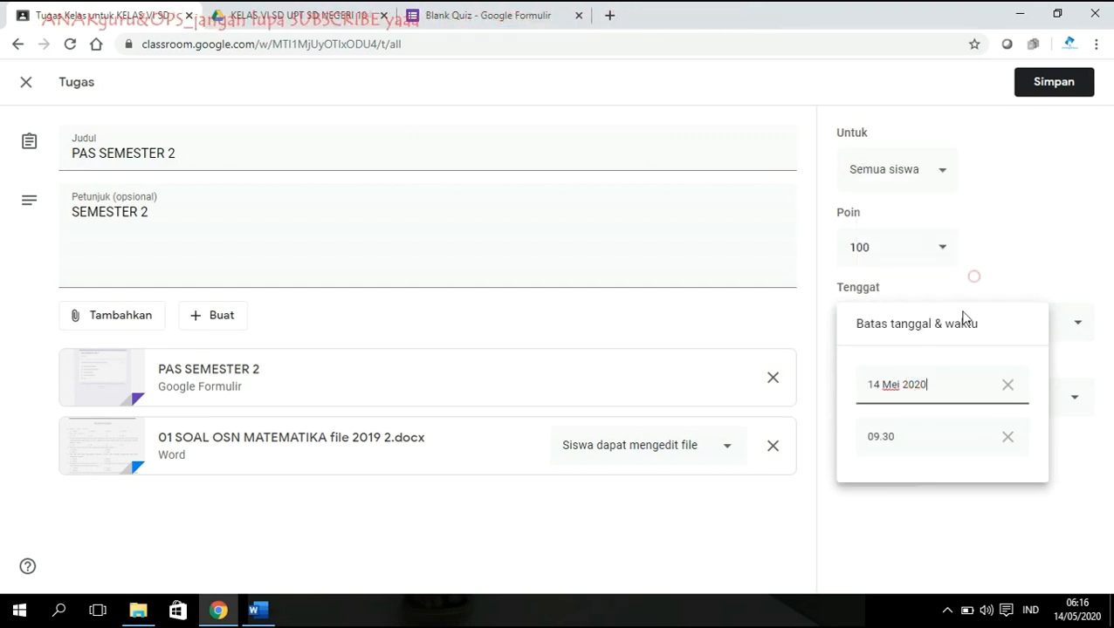
left_click(894, 439)
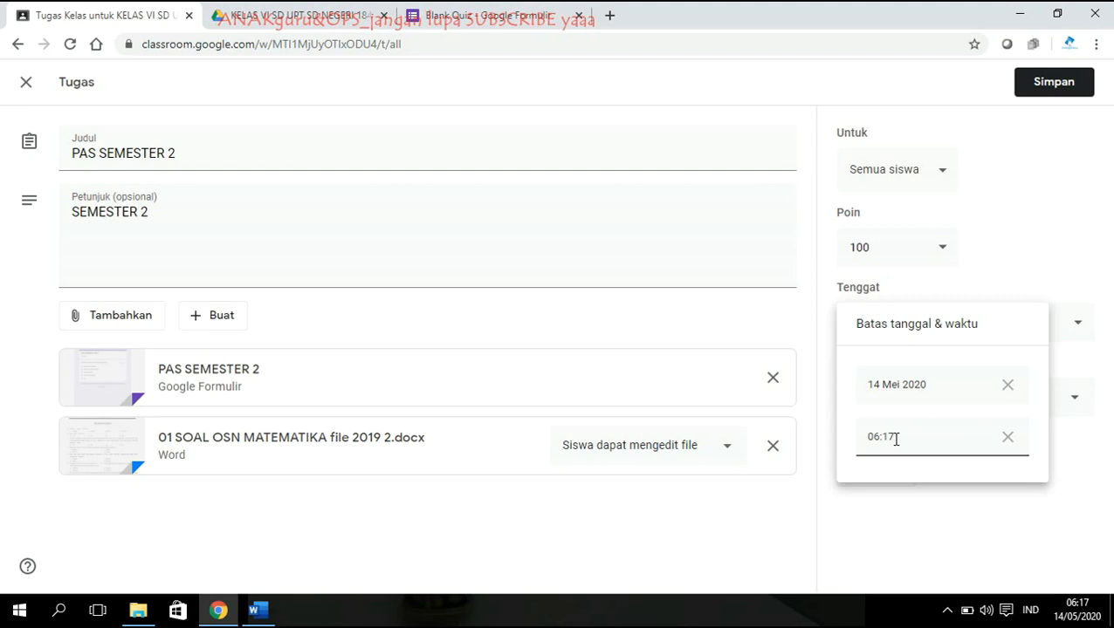
left_click(903, 514)
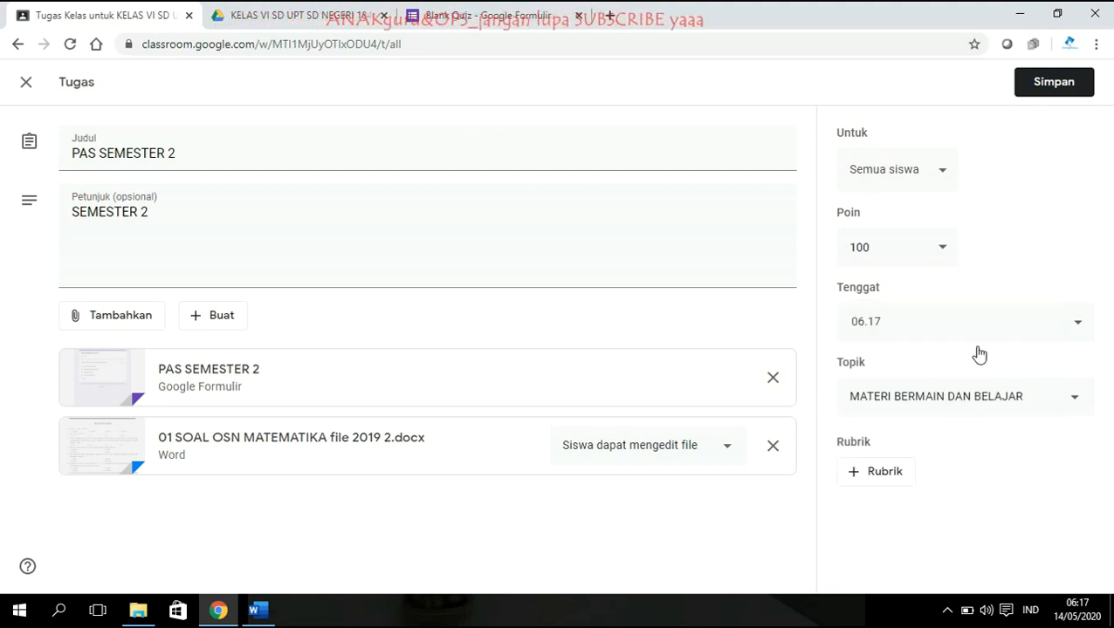
left_click(1056, 84)
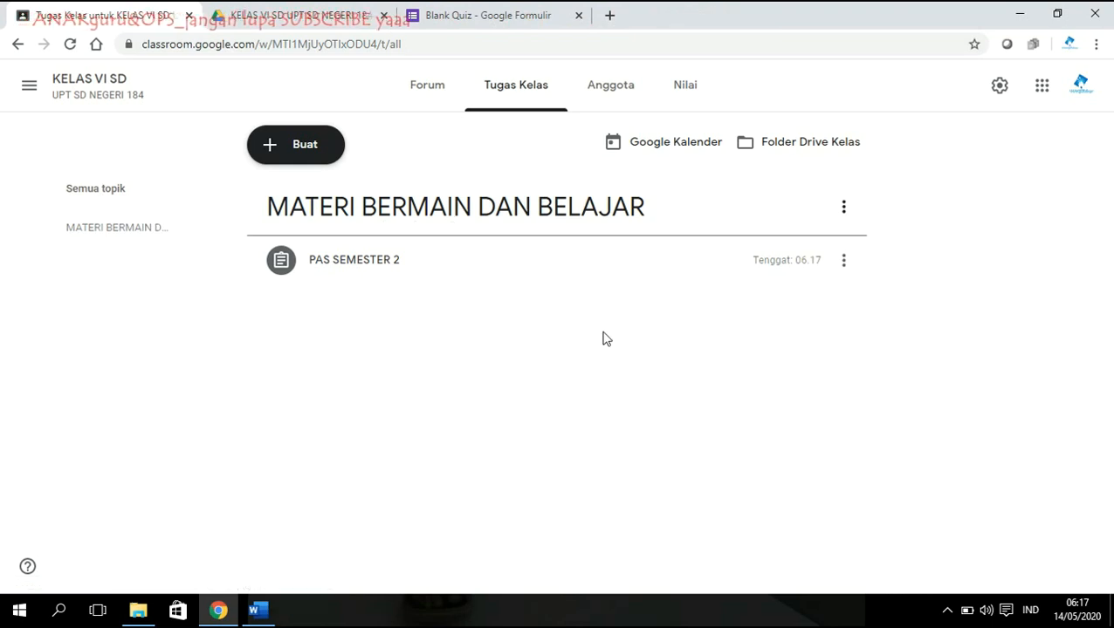
Change the PAS SEMESTER 2 due time to 06.20, save, and view the class members.
left_click(845, 263)
left_click(809, 294)
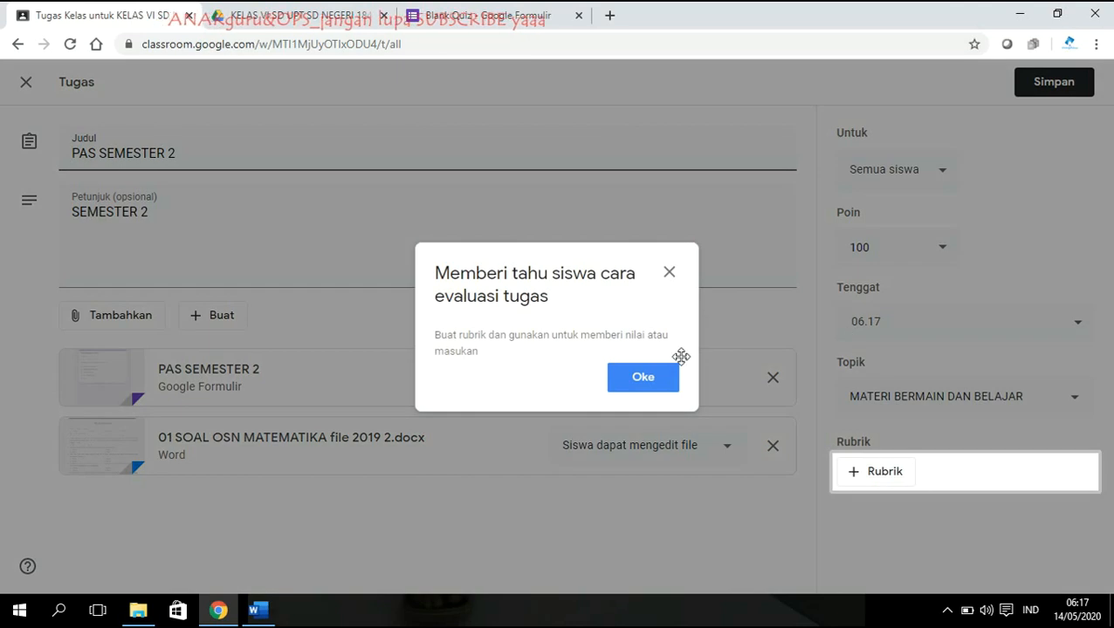
left_click(642, 377)
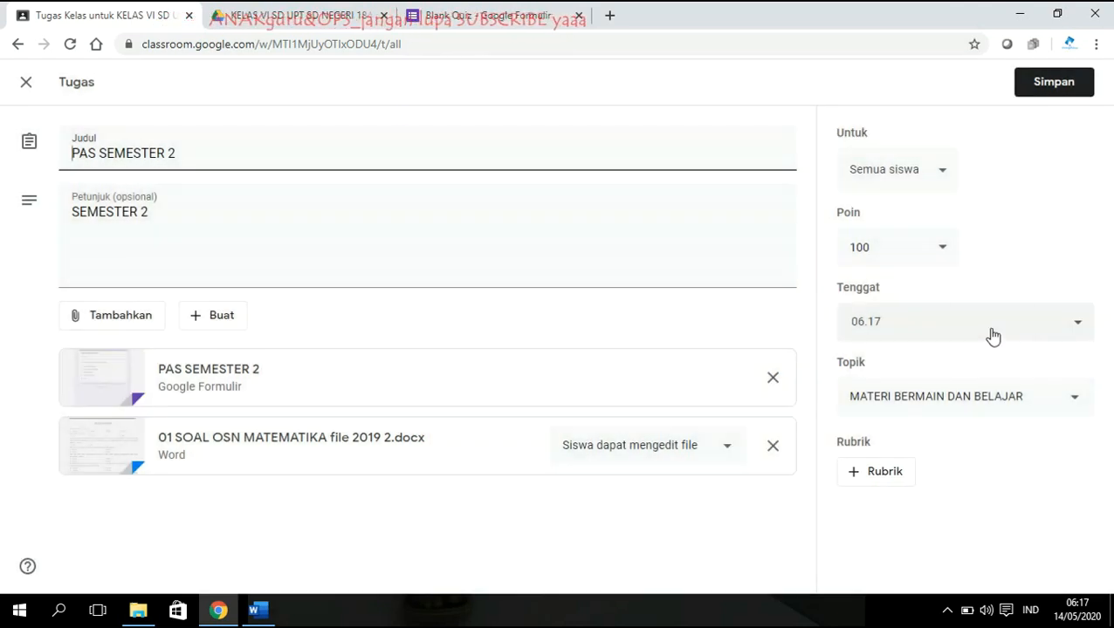
left_click(992, 332)
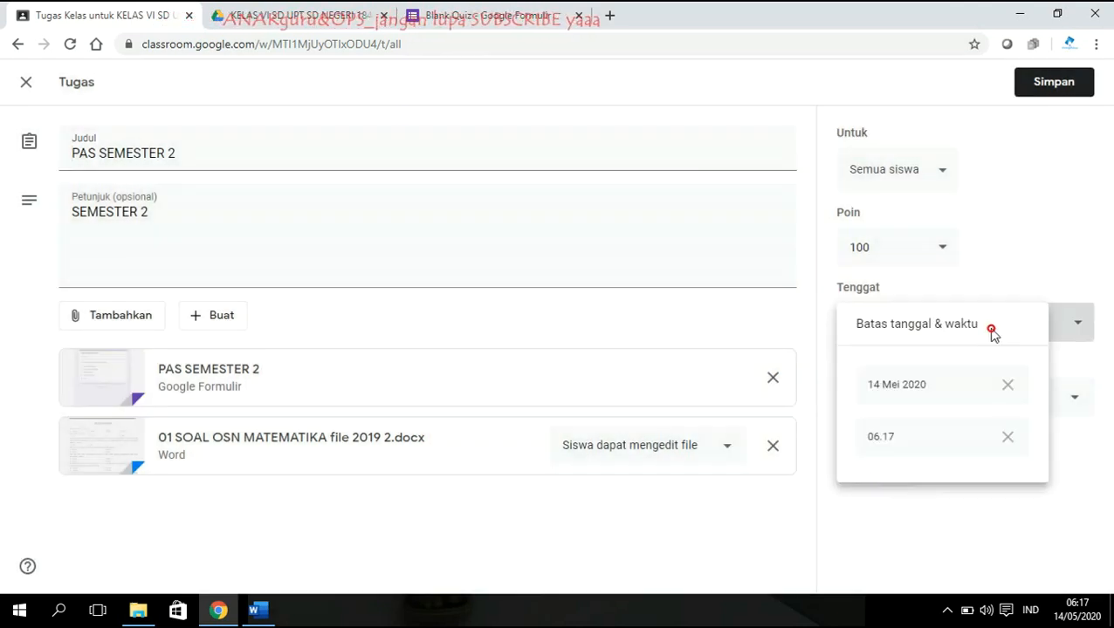
left_click(897, 437)
key("BackSpace")
type("20")
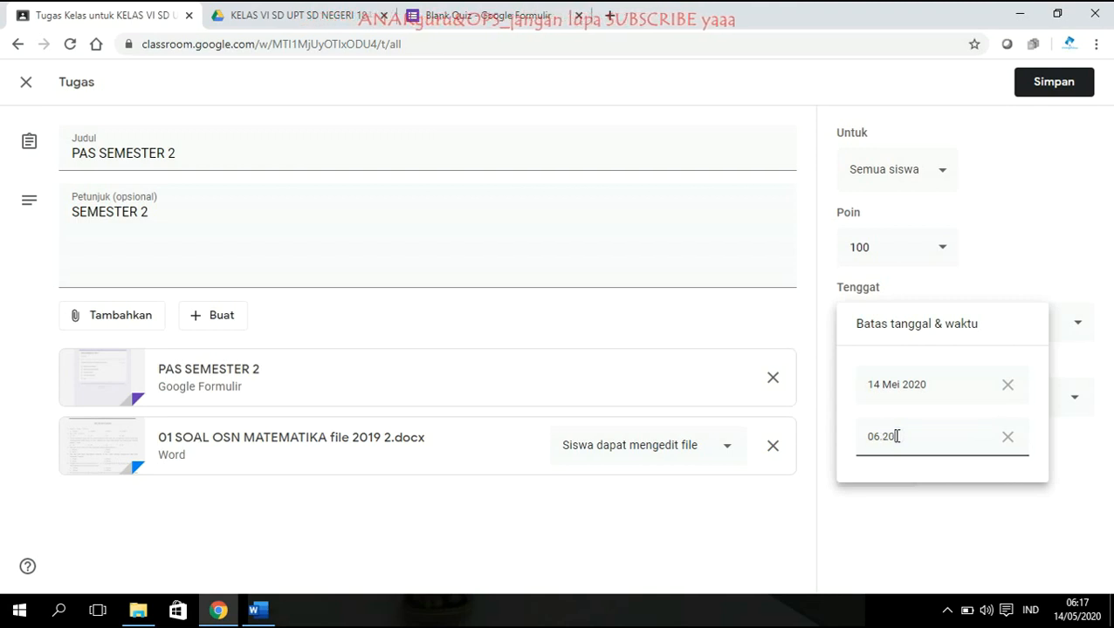
left_click(951, 494)
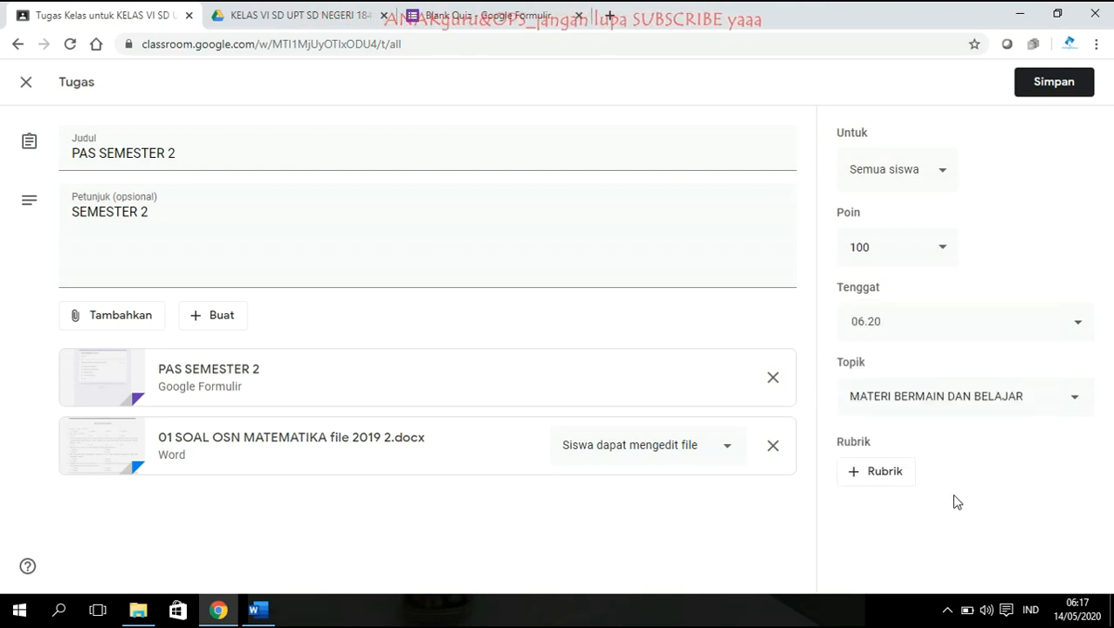
left_click(1066, 82)
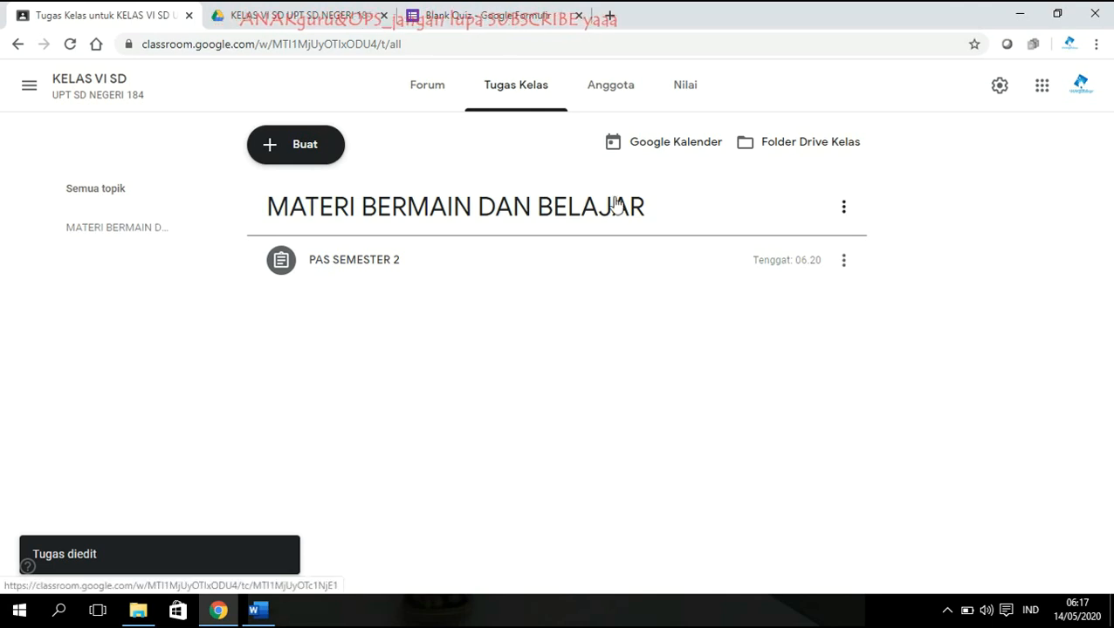
left_click(613, 98)
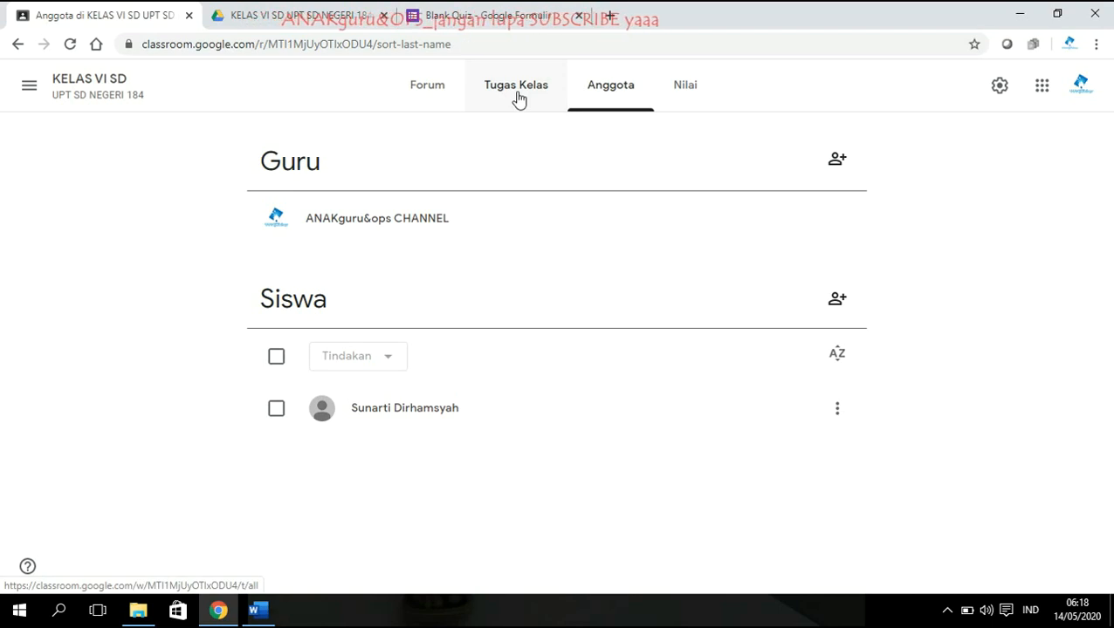
Check the Nilai gradebook, then expand PAS SEMESTER 2 in Tugas Kelas, showing 0 turned in and 1 assigned.
left_click(667, 102)
left_click(335, 260)
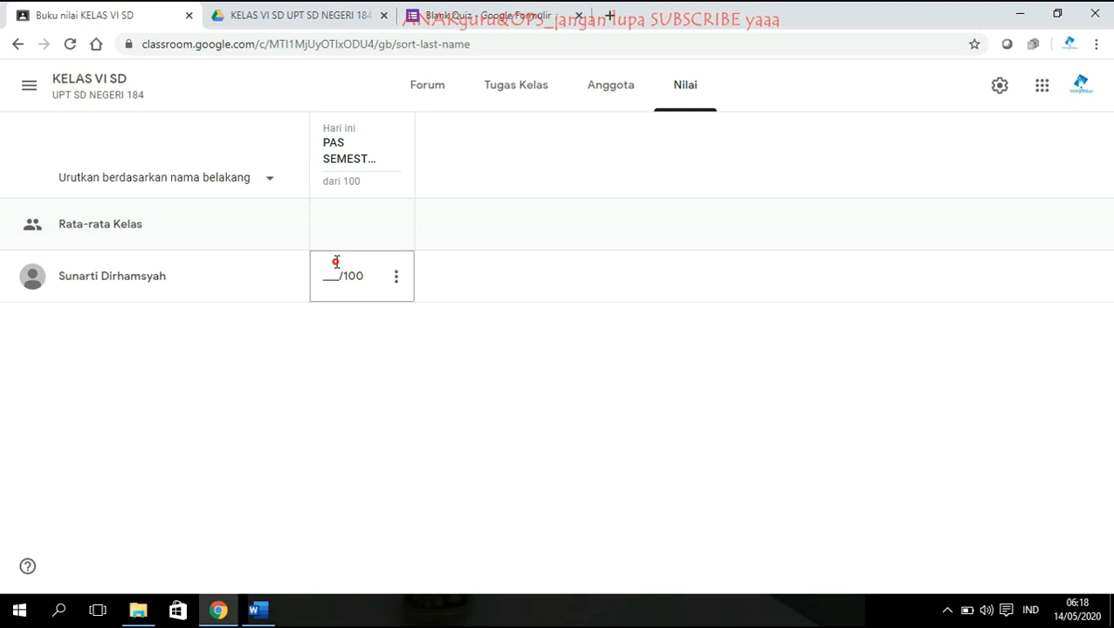
left_click(515, 92)
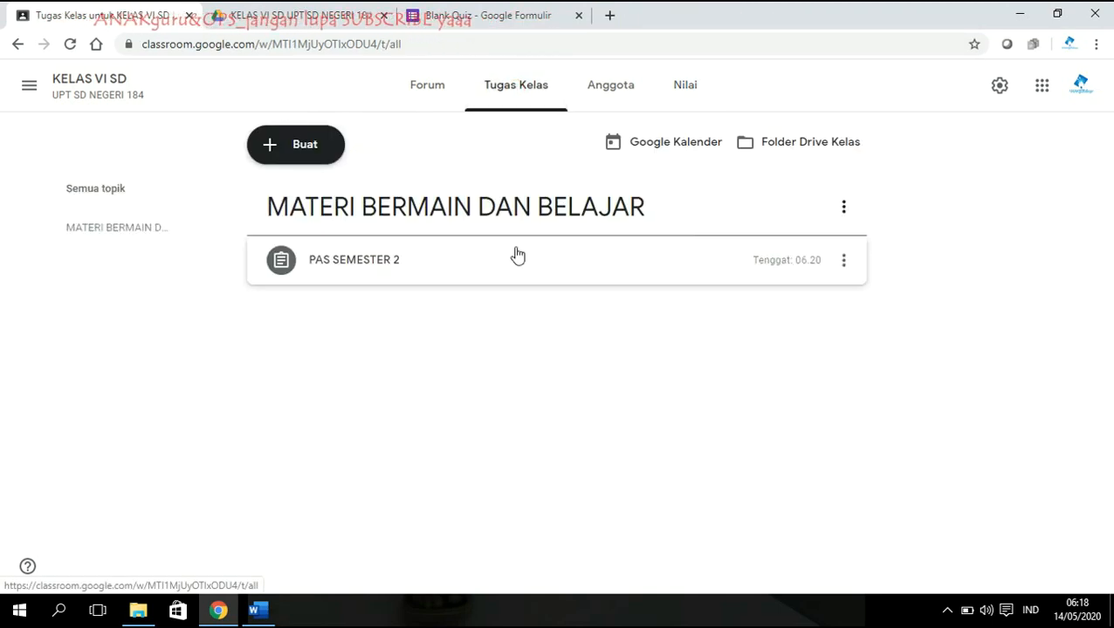
left_click(433, 265)
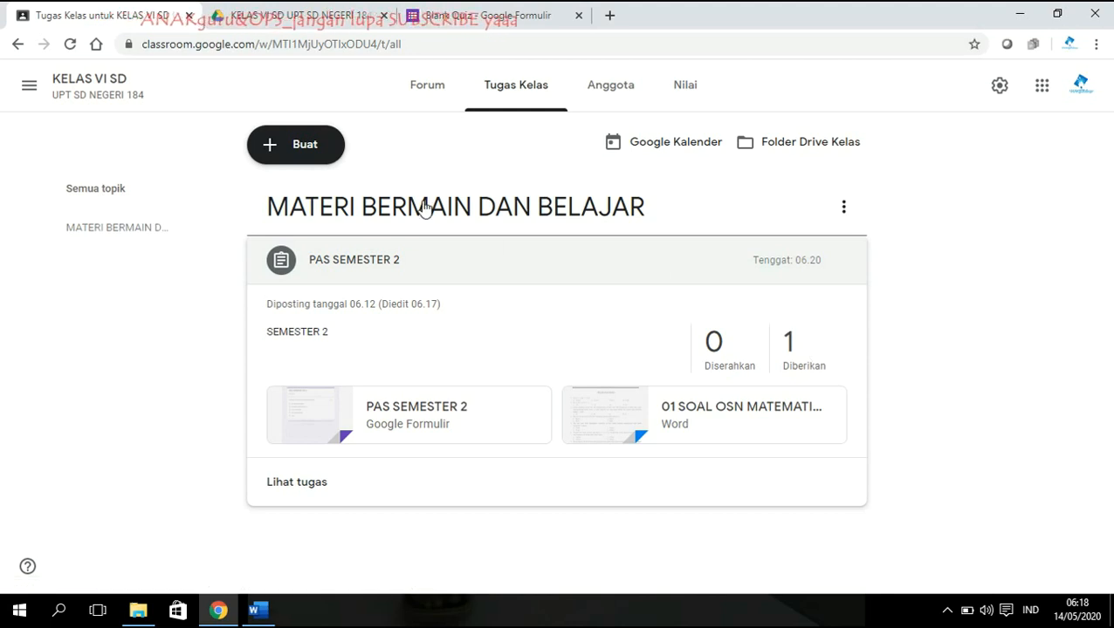
Reload the class and enter a score of 100 for the student in the Nilai gradebook.
left_click(69, 45)
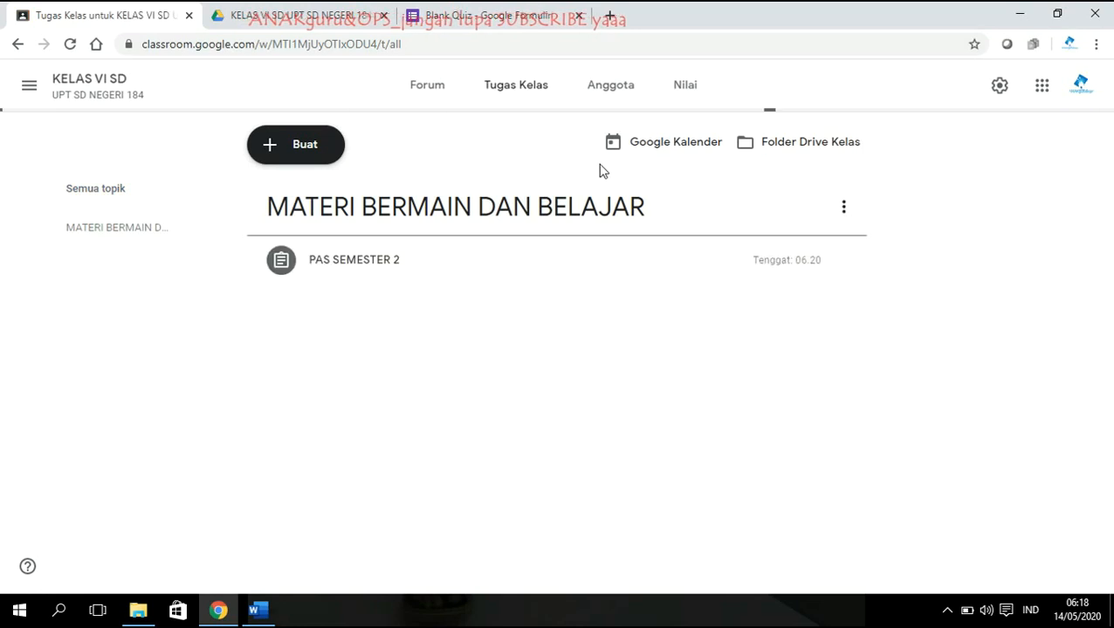
left_click(843, 261)
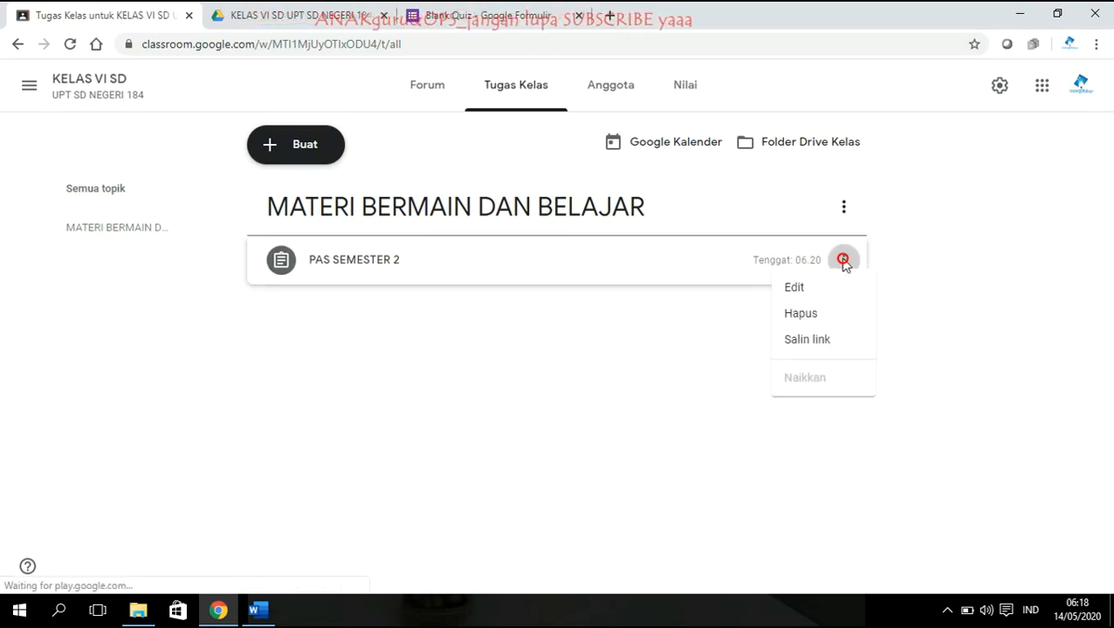
left_click(613, 101)
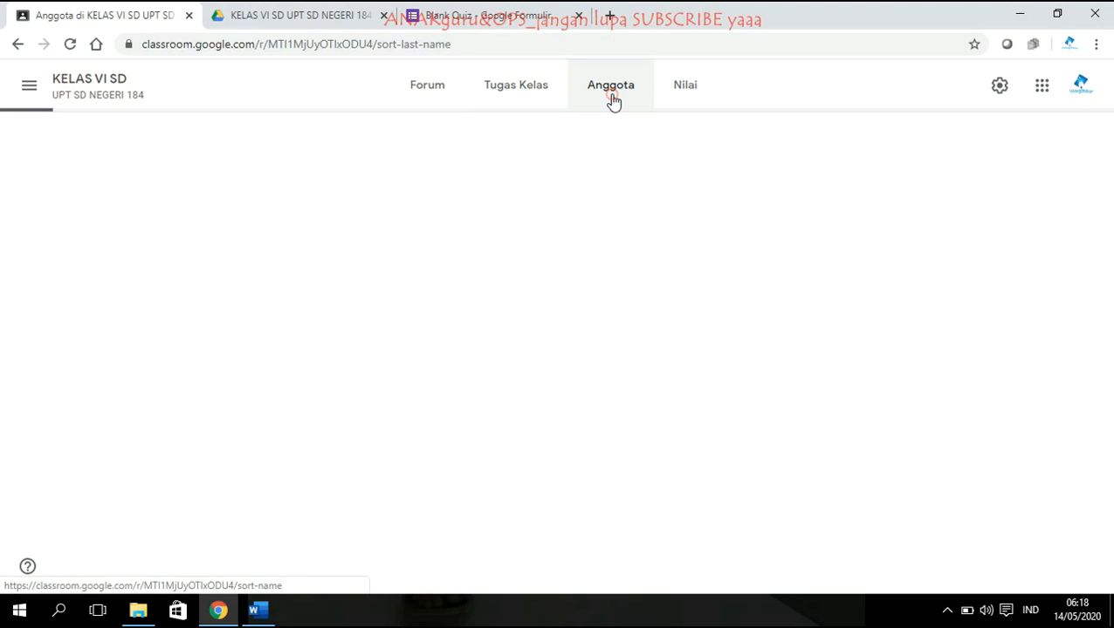
left_click(682, 101)
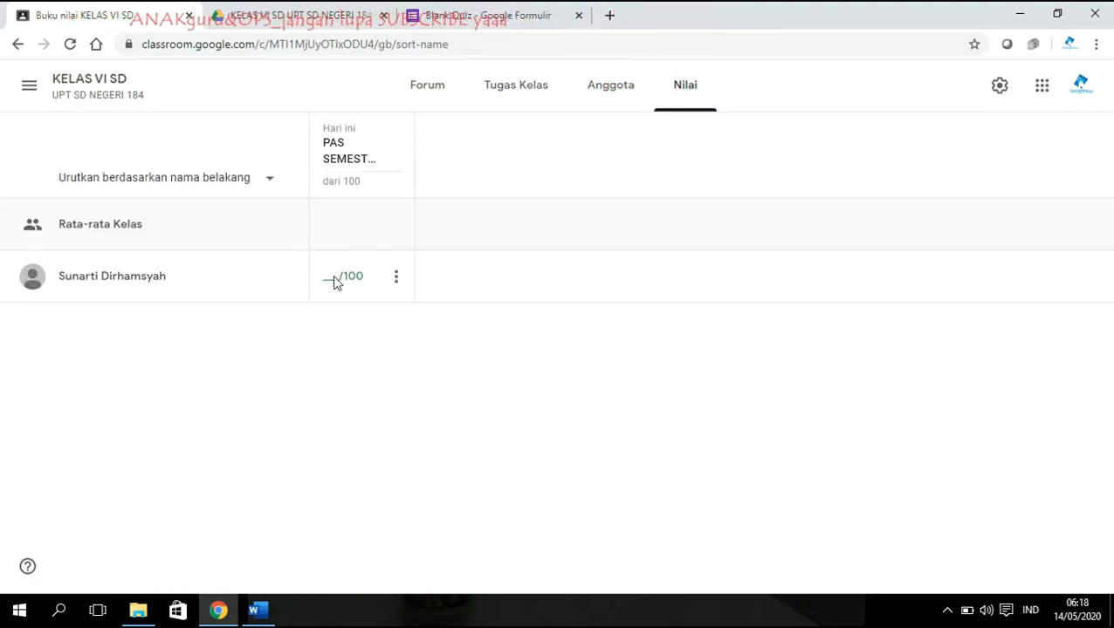
left_click(334, 275)
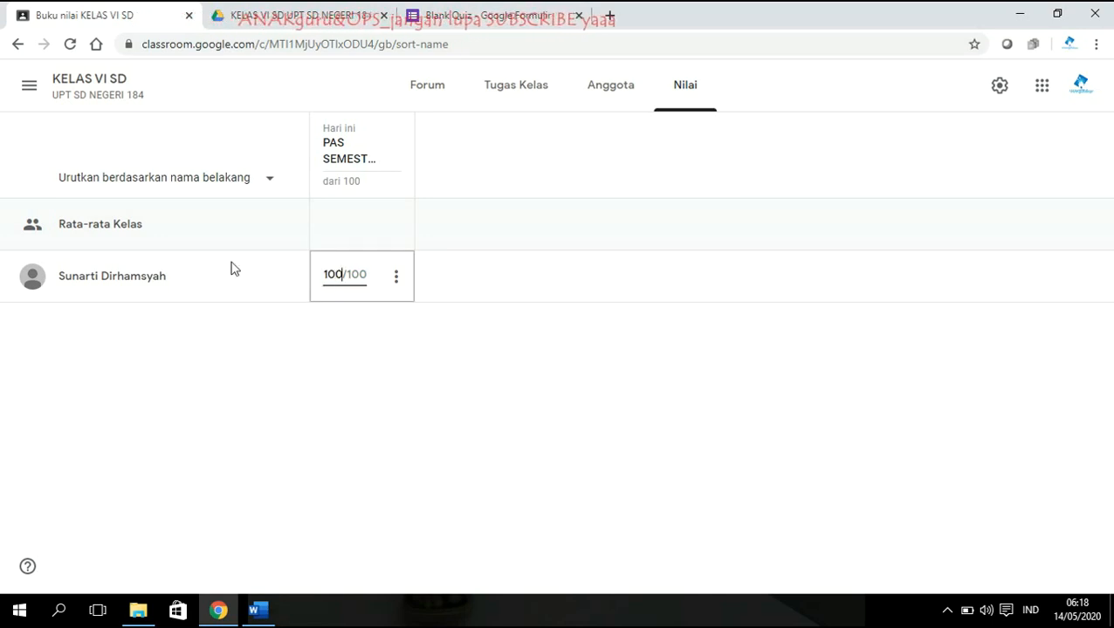
Open the student's PAS SEMESTER 2 submission details from their work page.
left_click(137, 287)
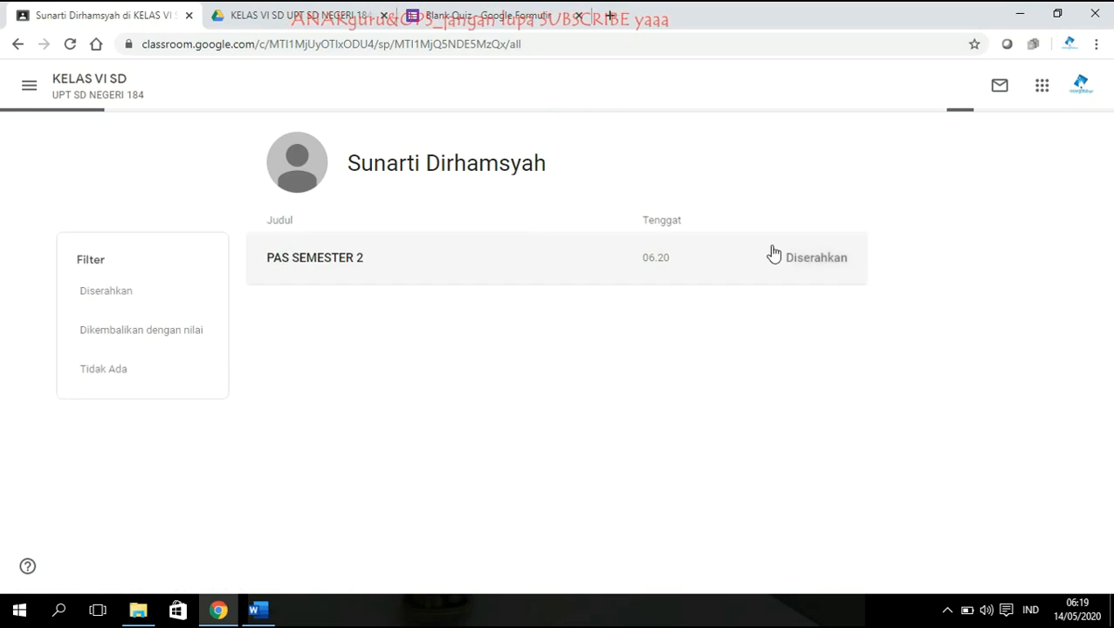
left_click(325, 262)
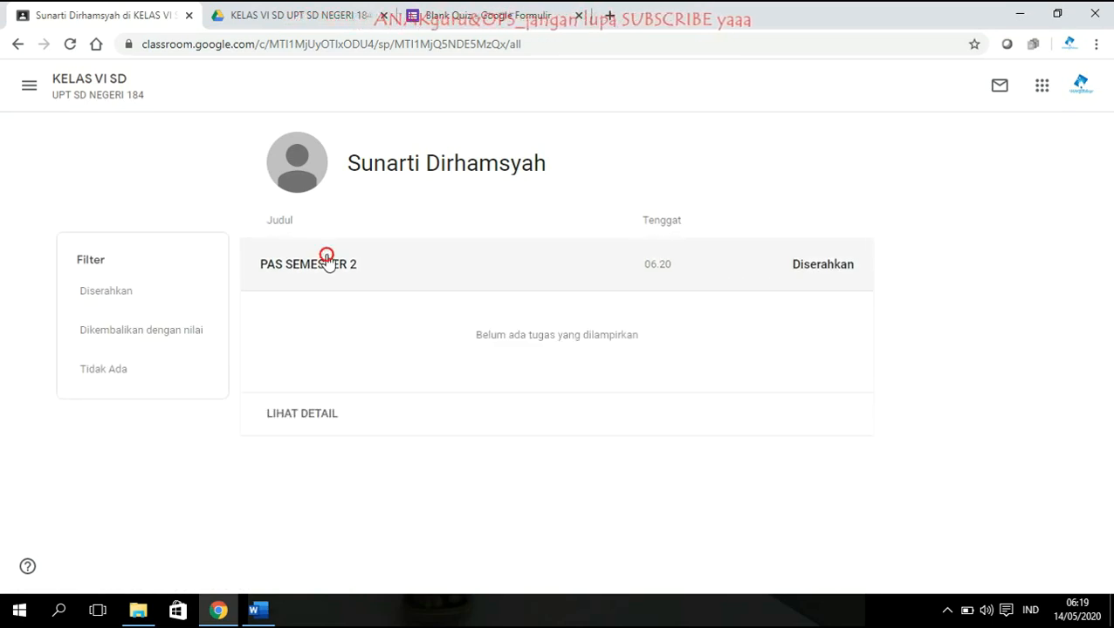
left_click(311, 412)
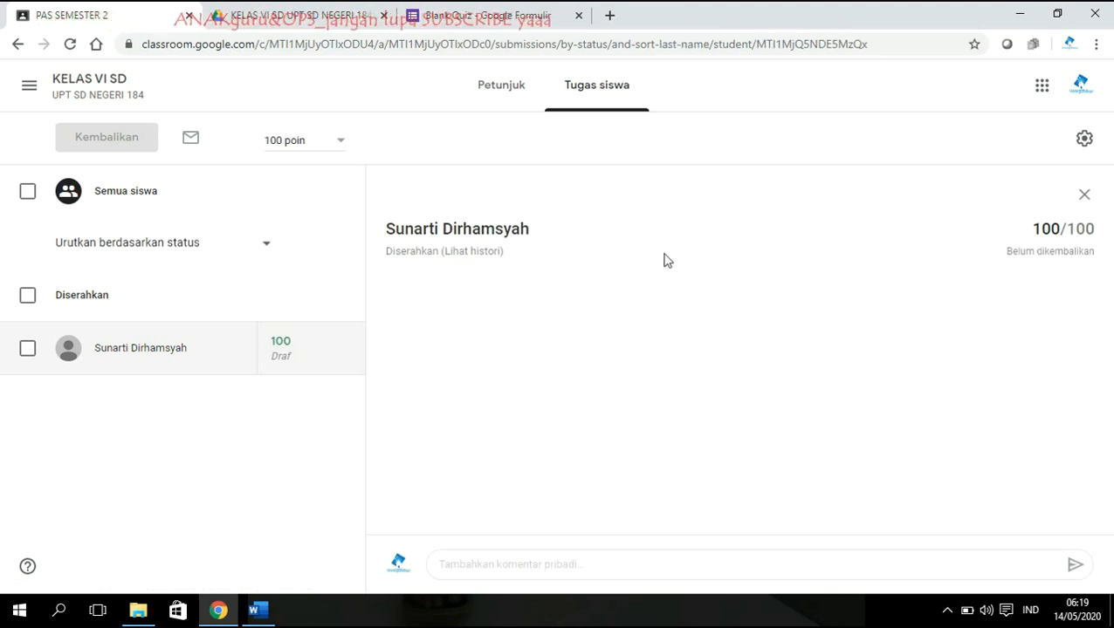
Tick the graded student's checkbox so Kembalikan becomes available.
left_click(27, 350)
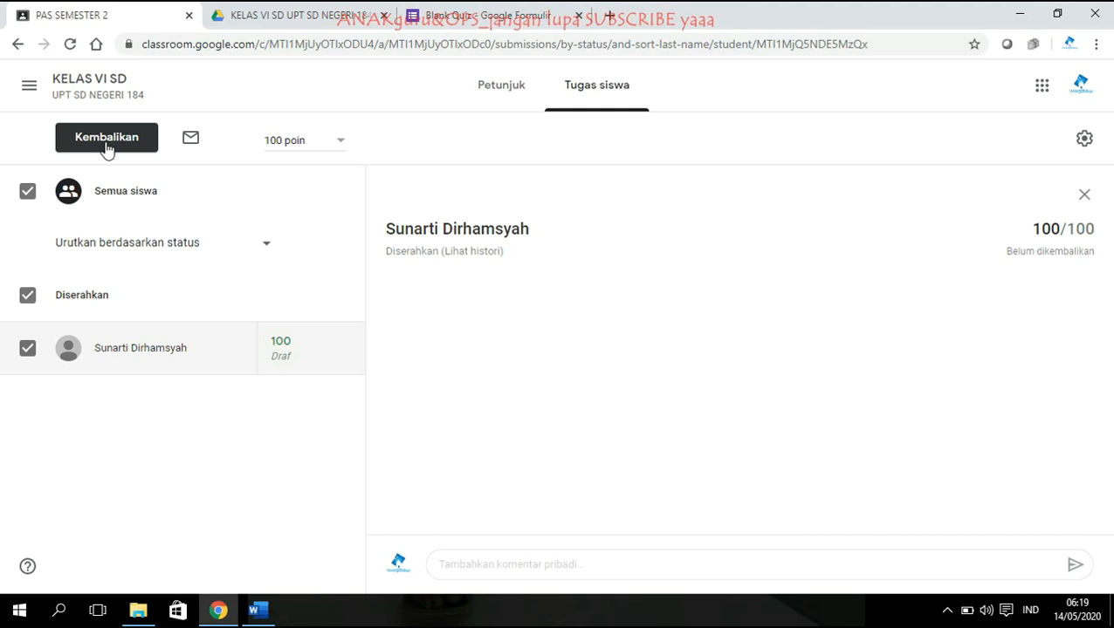
left_click(27, 348)
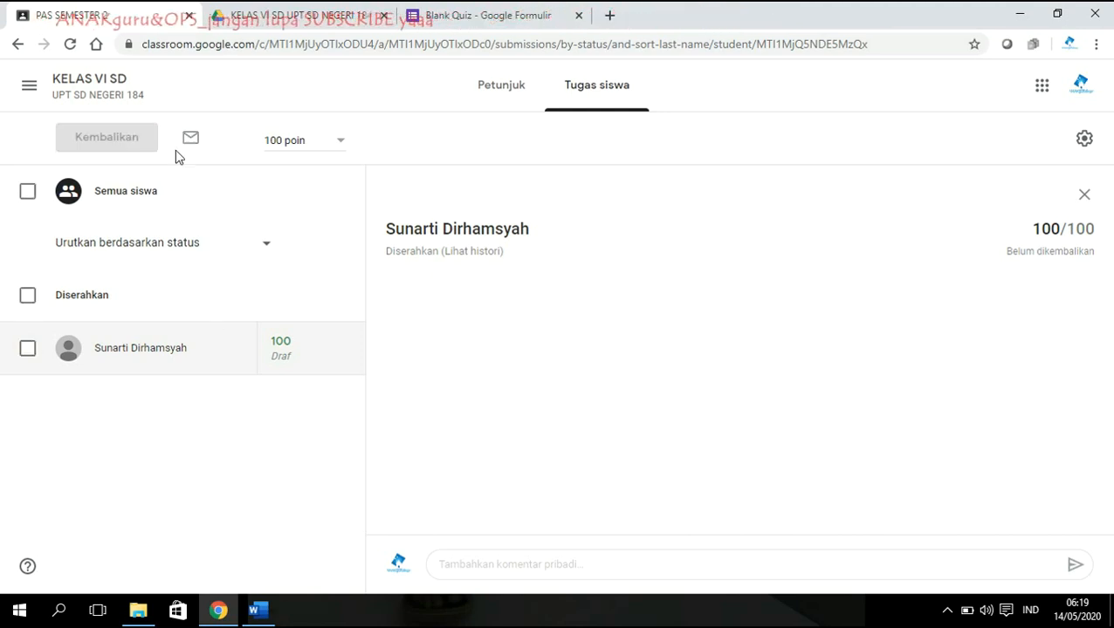
left_click(27, 349)
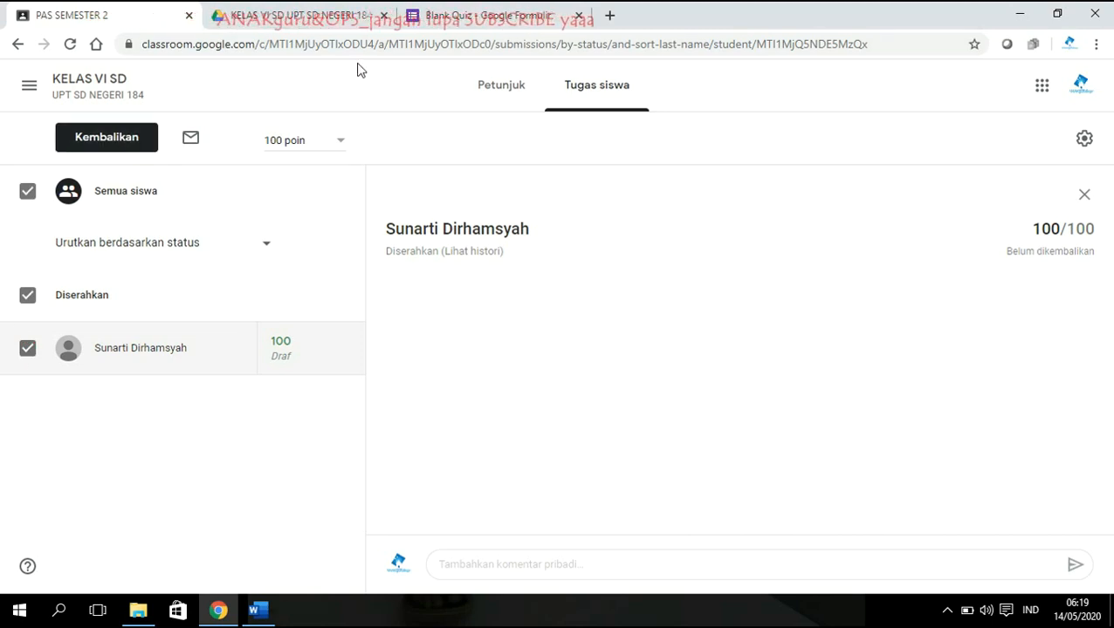
Close the Blank Quiz form's tab and return to the PAS SEMESTER 2 student work page.
left_click(292, 11)
left_click(505, 11)
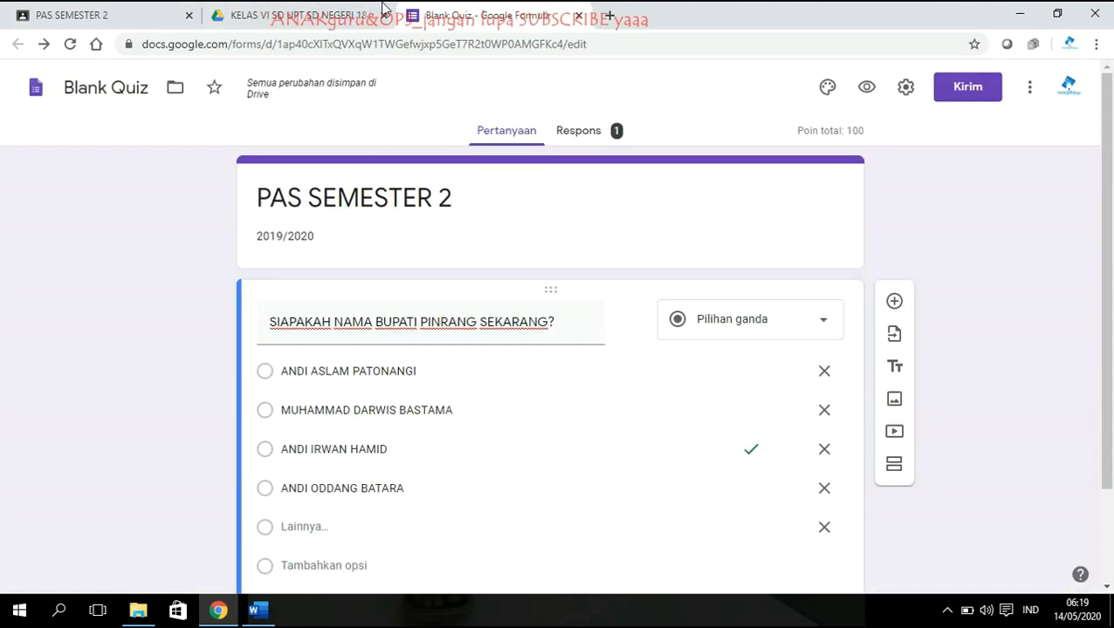
left_click(577, 16)
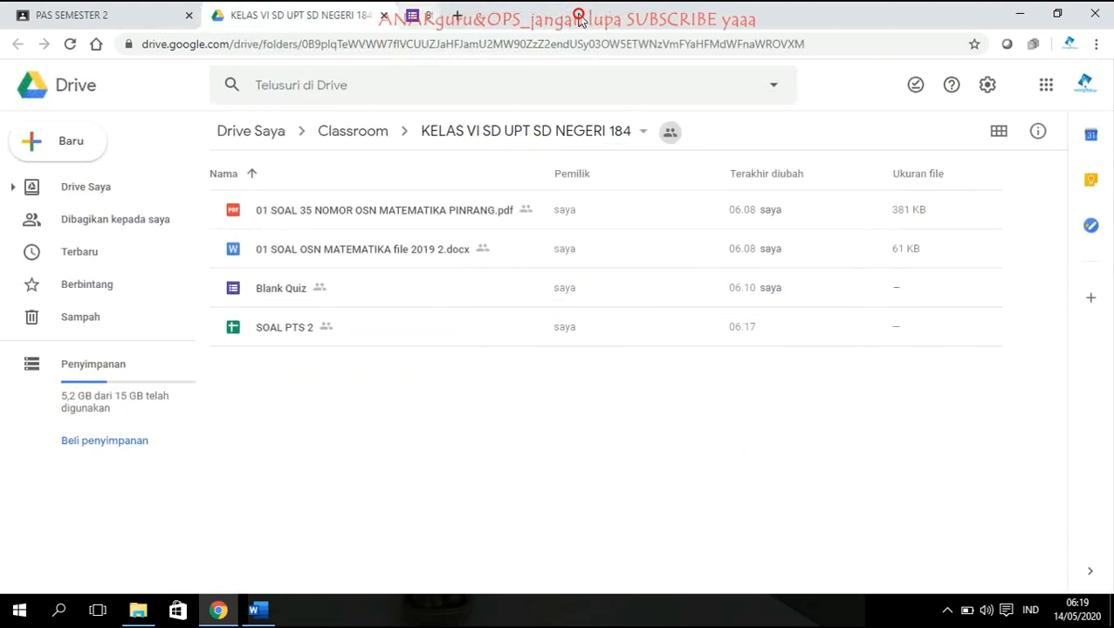
left_click(74, 14)
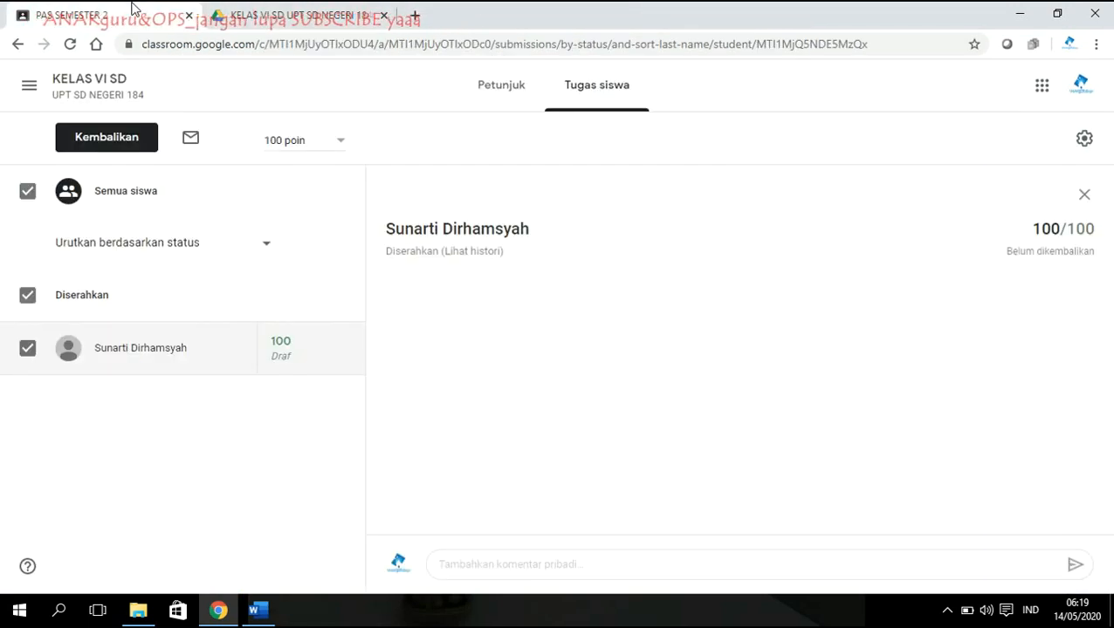